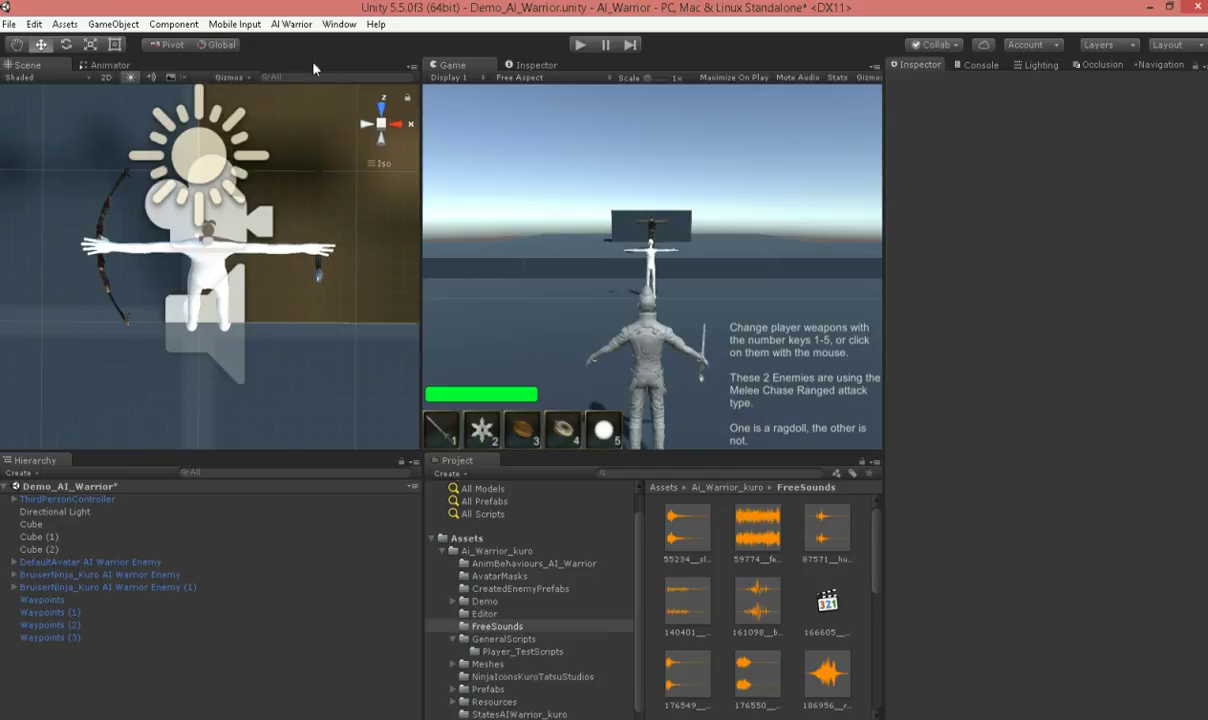
# Open the AI Warrior menu to show the Creation Wizard and Easy Inspector options
pyautogui.click(289, 25)
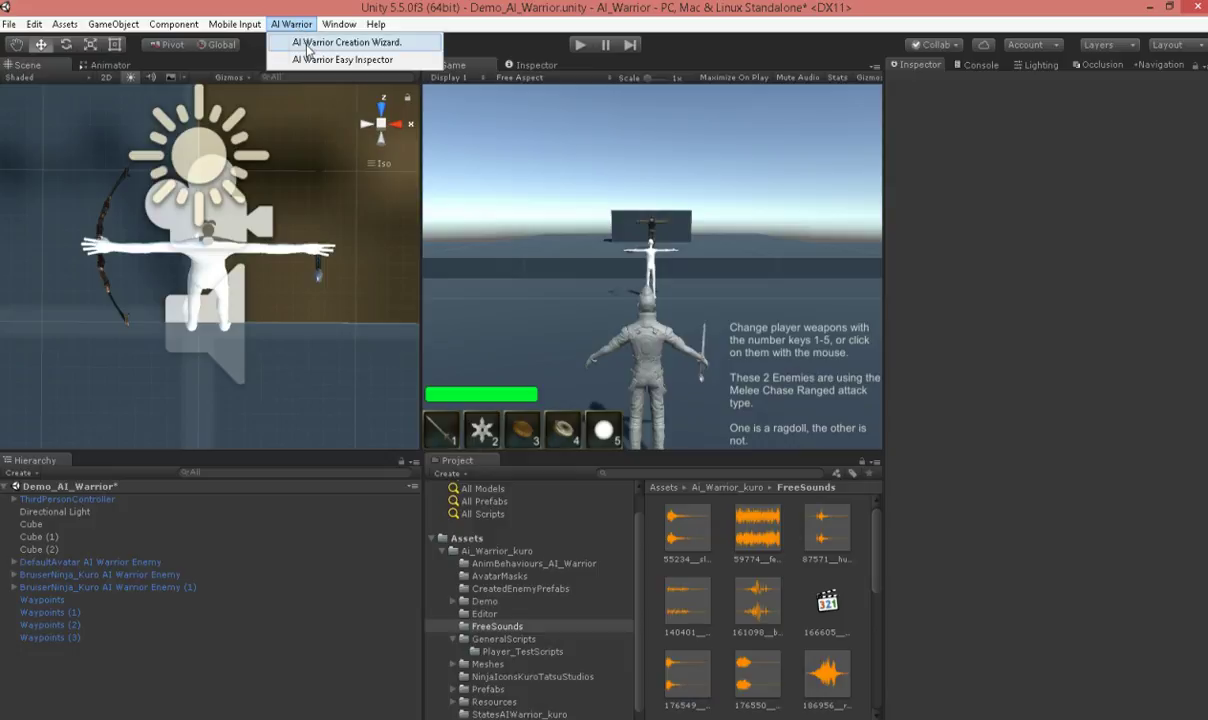
# Launch the AI Warrior Creation Wizard and name the new enemy 'newGuy'
pyautogui.click(308, 46)
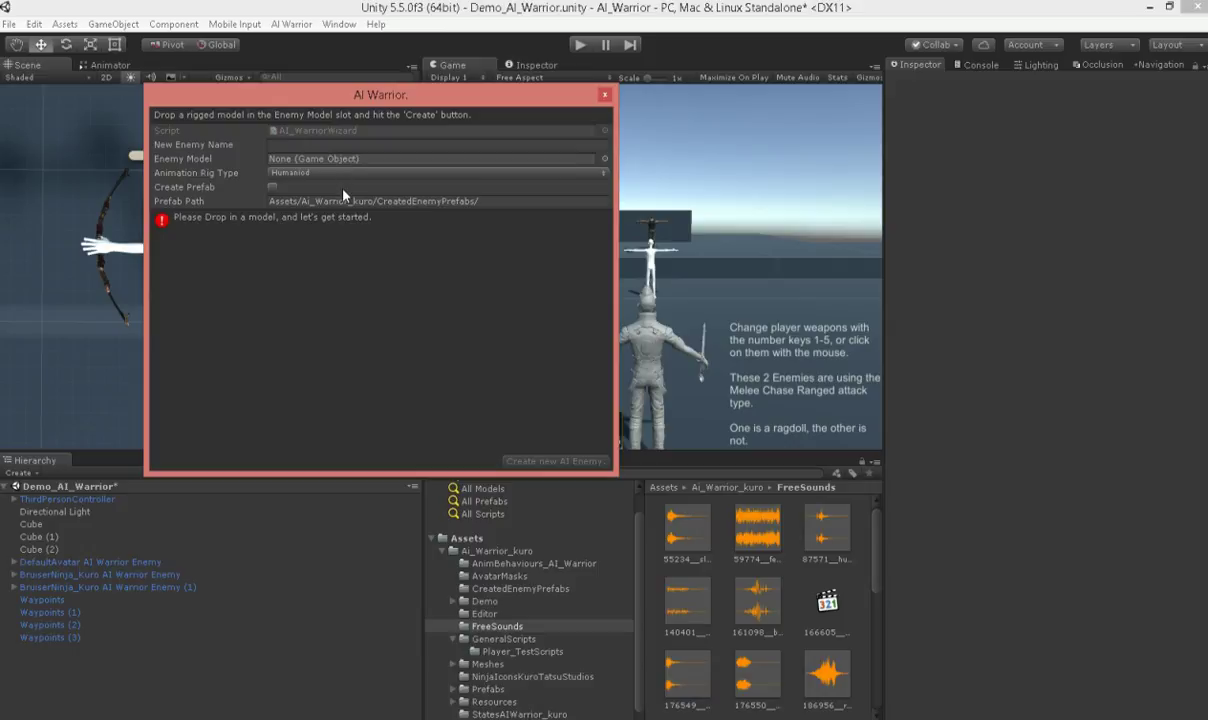
pyautogui.click(283, 146)
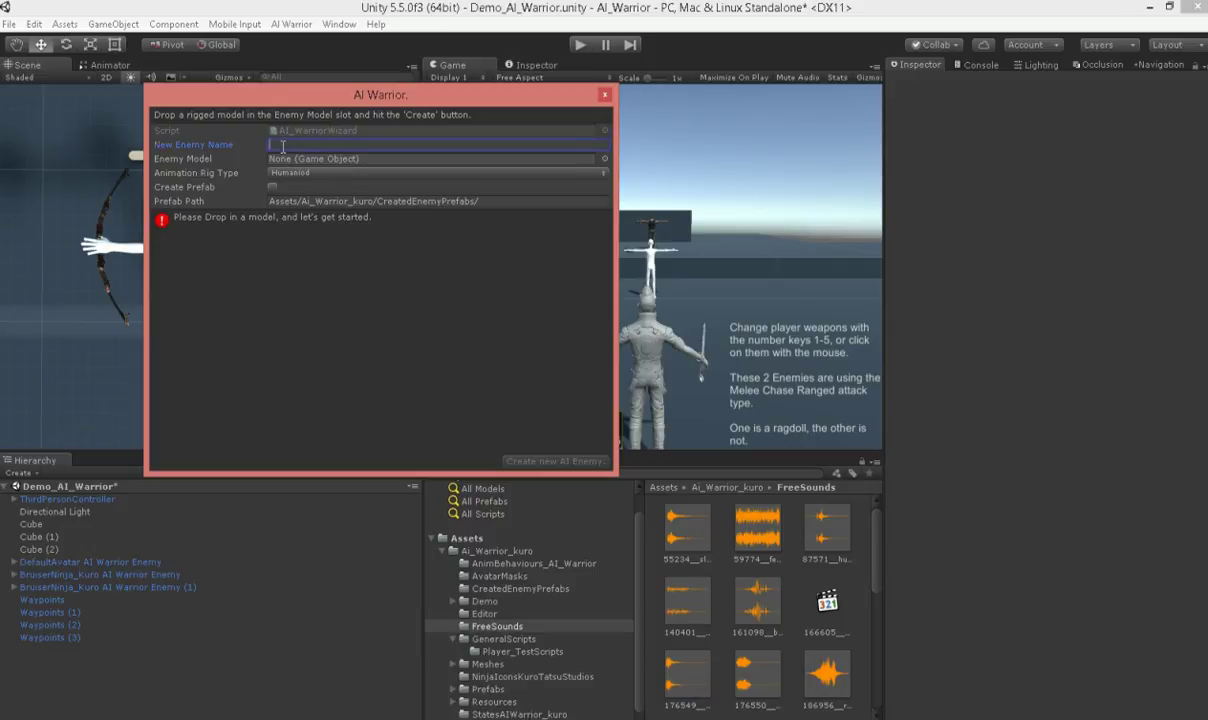
pyautogui.write('newGuy')
# Select the DefaultAvatar model in the UnityMale_kuroMod folder
pyautogui.scroll(-1, 511, 645)
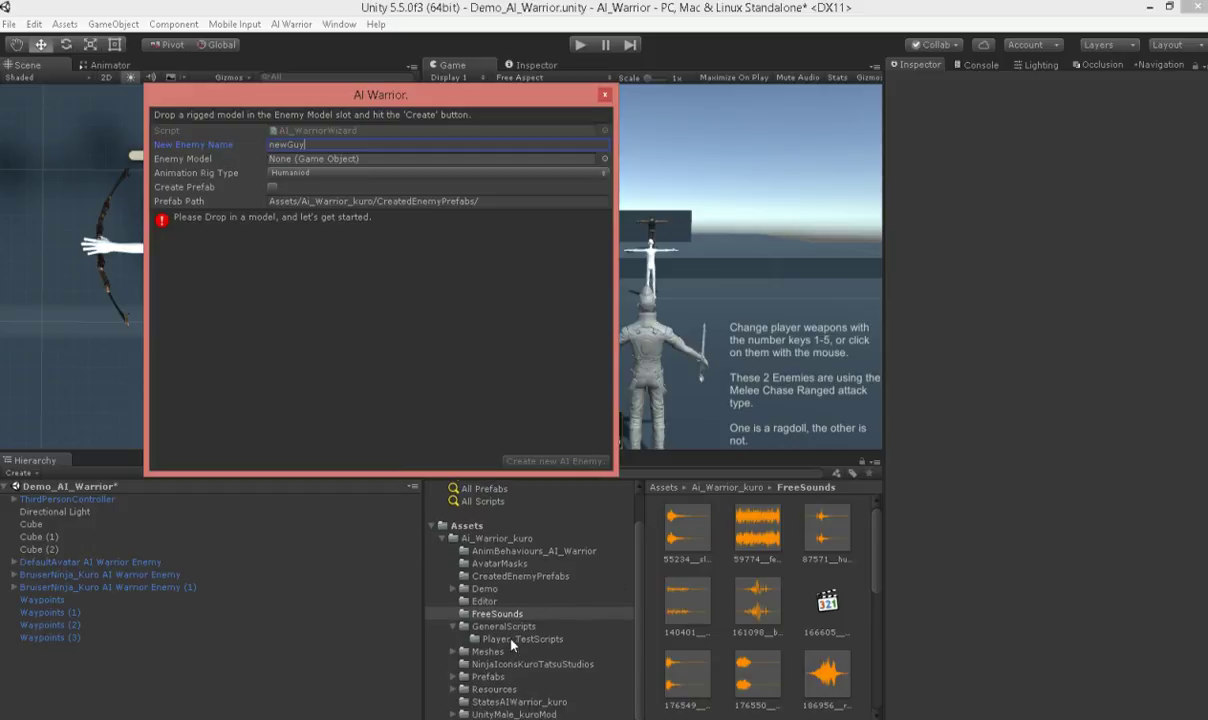
pyautogui.click(505, 714)
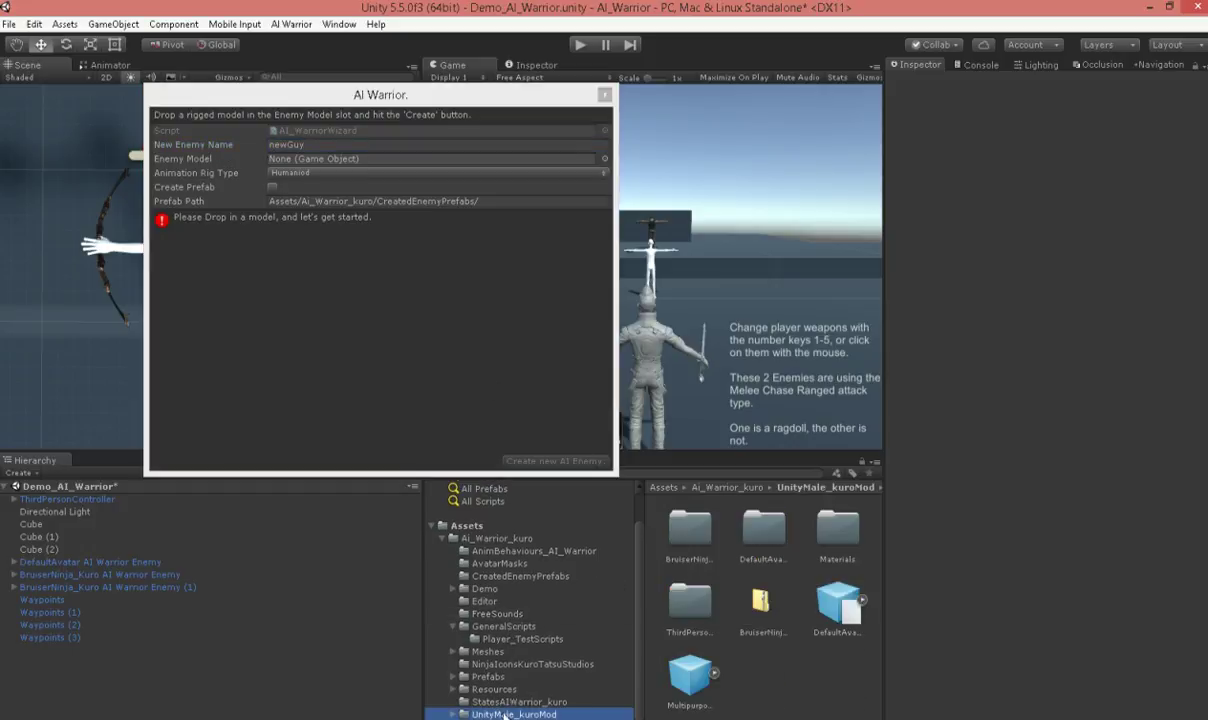
pyautogui.click(840, 603)
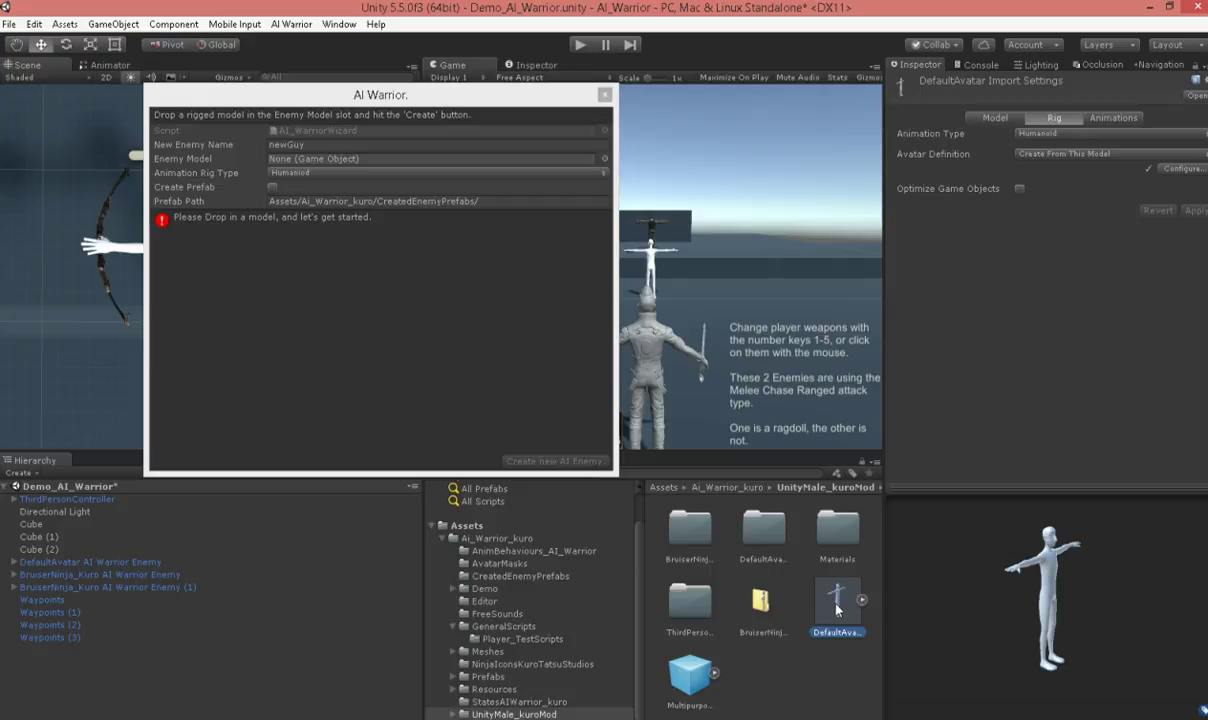
# Assign DefaultAvatar as the enemy model and enable Create Prefab
pyautogui.moveTo(836, 605); pyautogui.dragTo(370, 166)
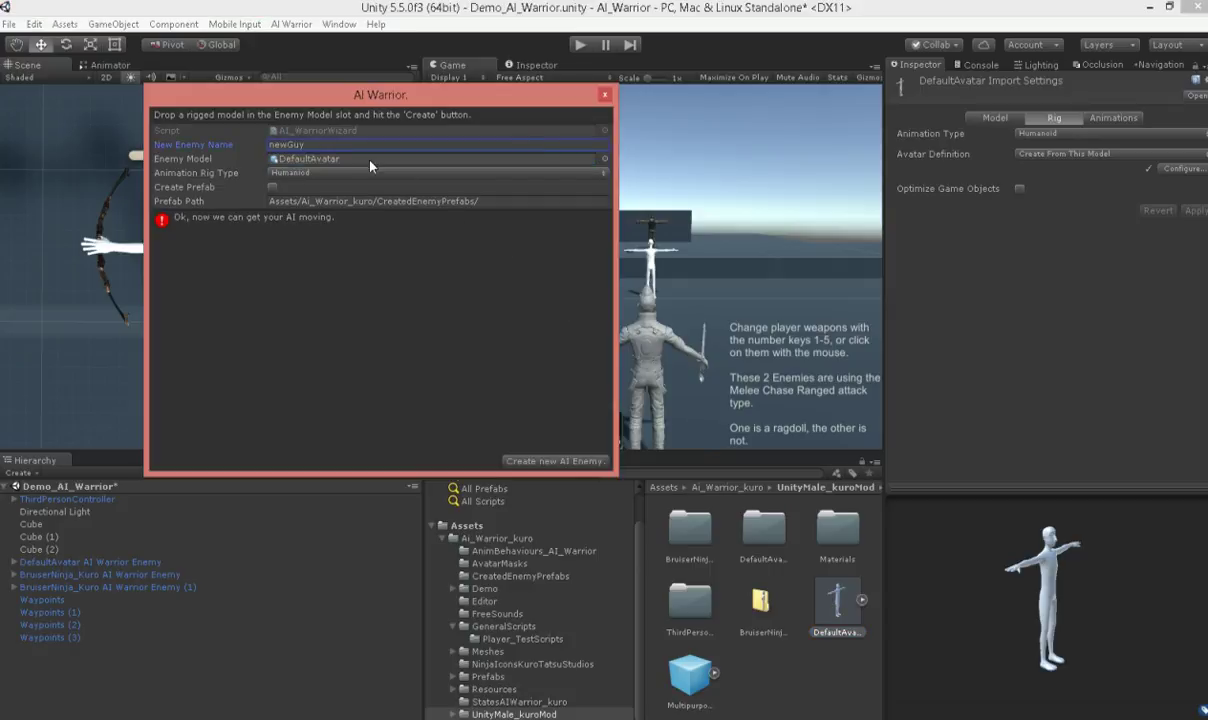
pyautogui.click(274, 189)
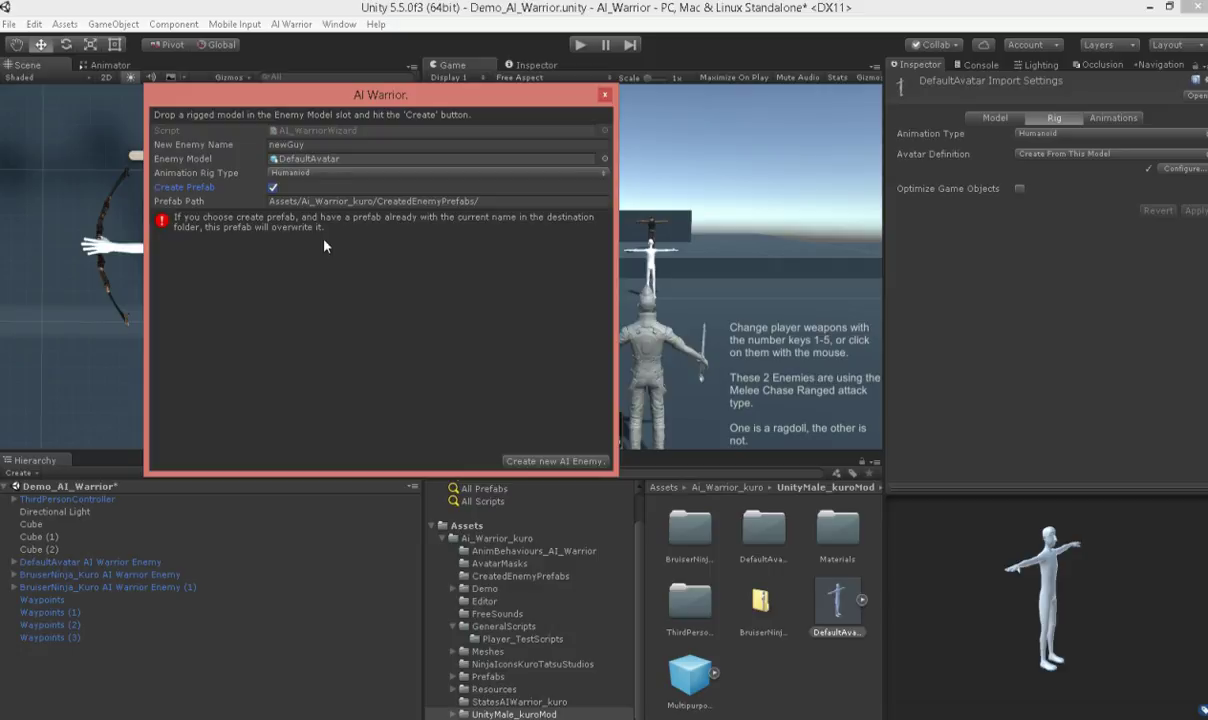
# Create the newGuy AI enemy and check the scene from front and top views
pyautogui.click(522, 467)
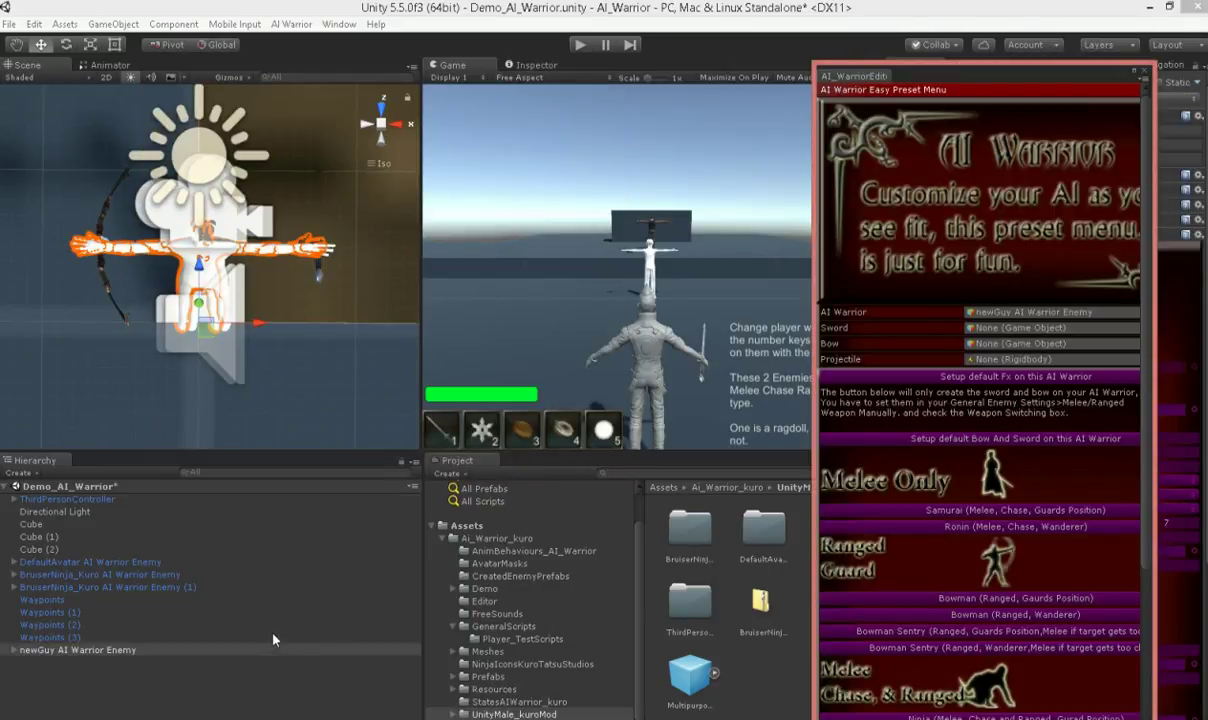
pyautogui.click(64, 562)
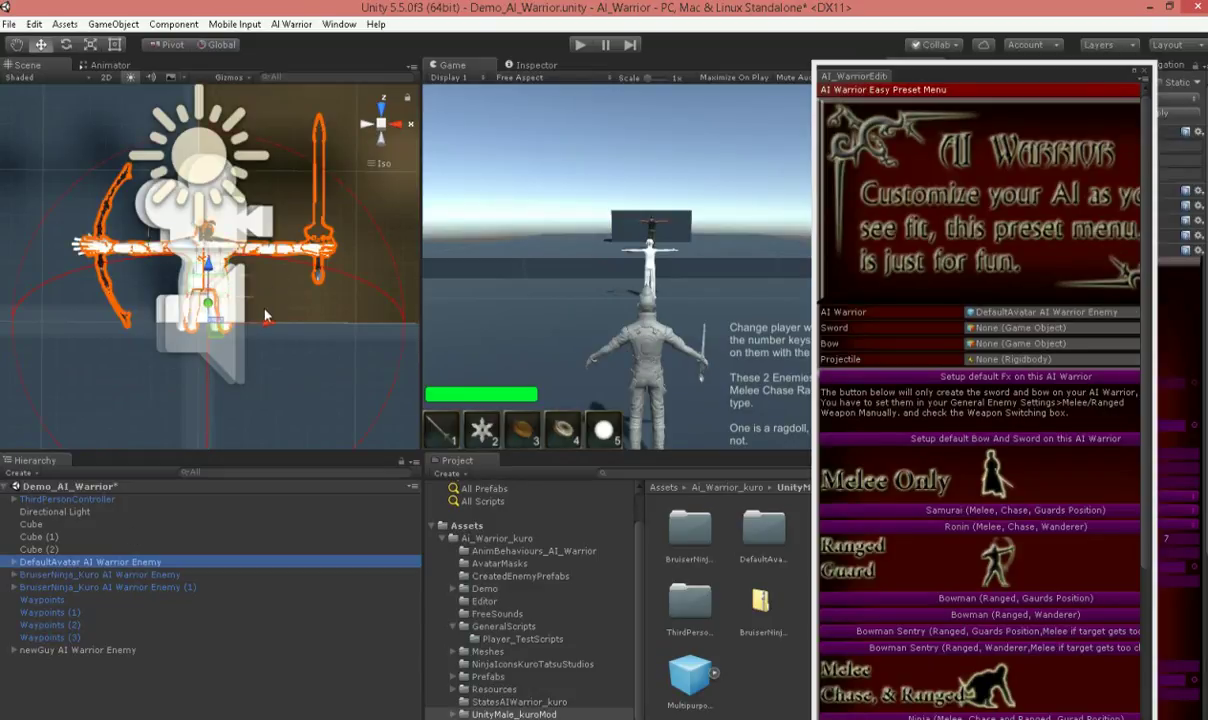
pyautogui.click(365, 104)
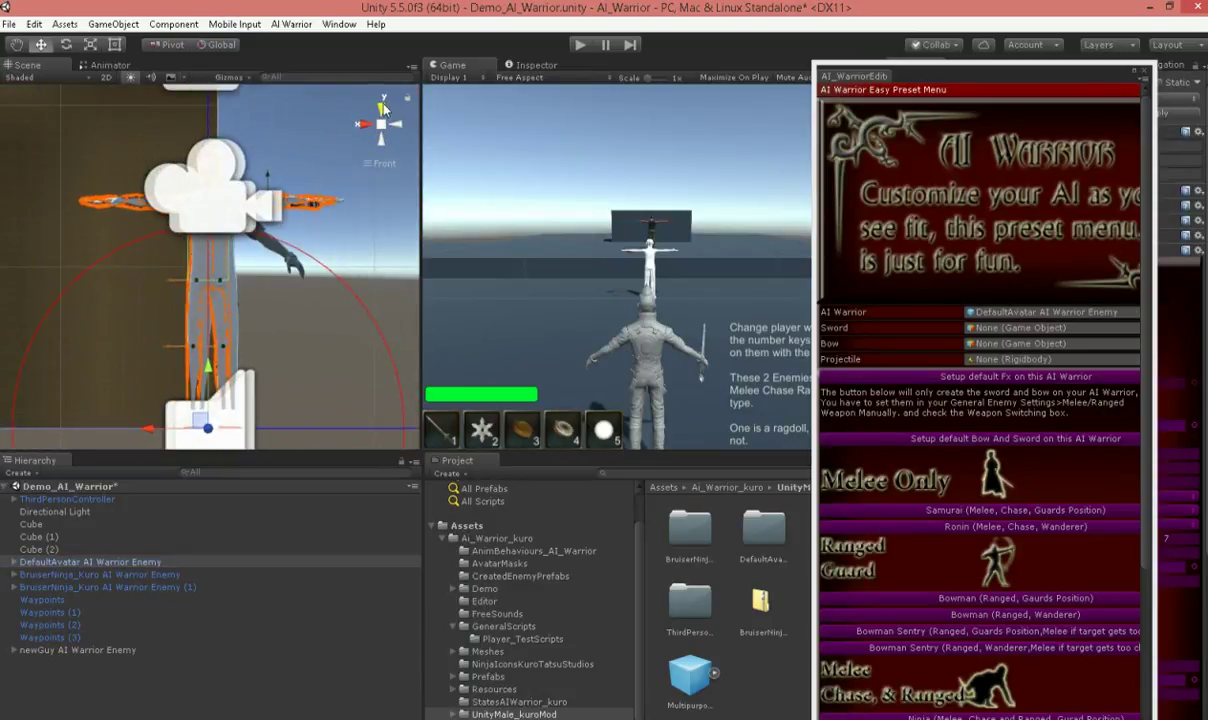
pyautogui.click(381, 106)
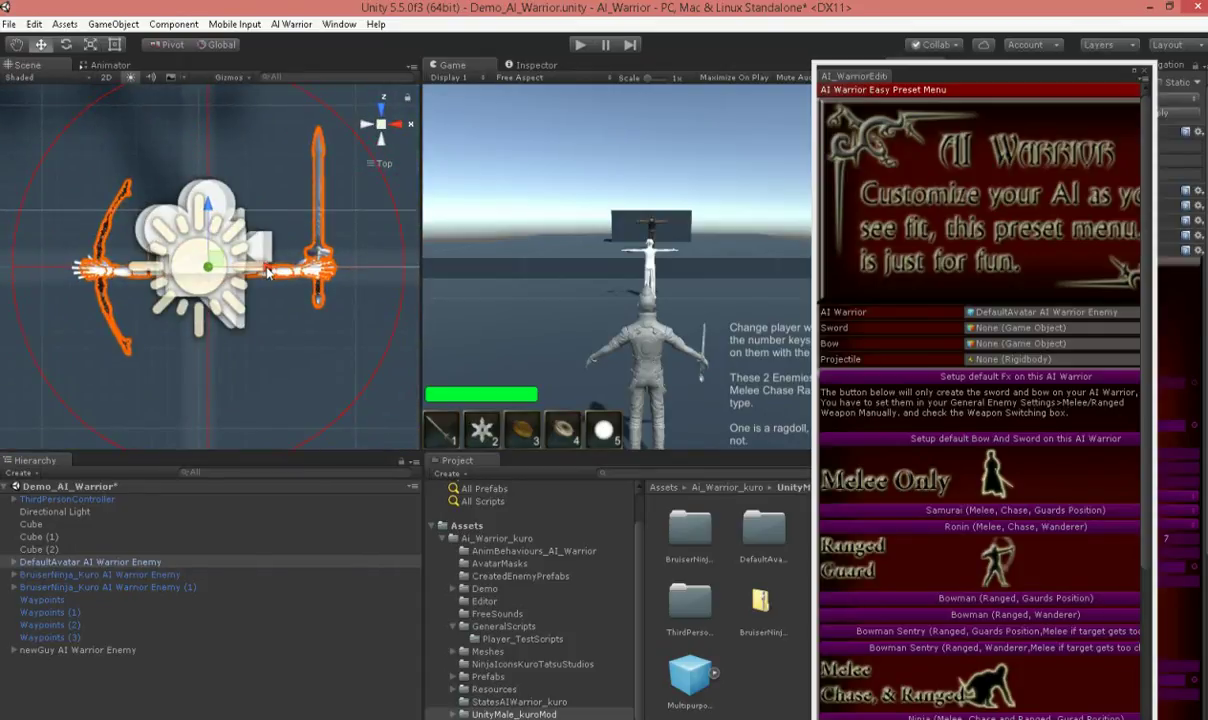
pyautogui.click(230, 400)
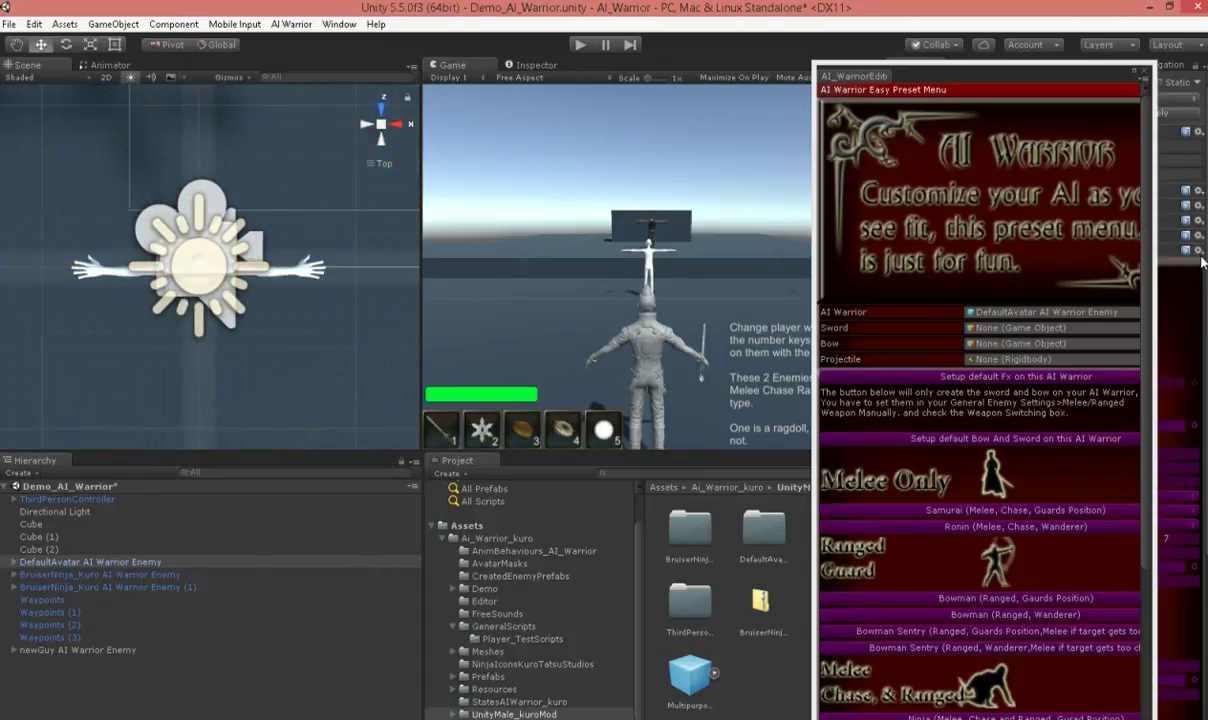
# Select newGuy and dock the AI Warrior preset window beside the Inspector
pyautogui.click(115, 650)
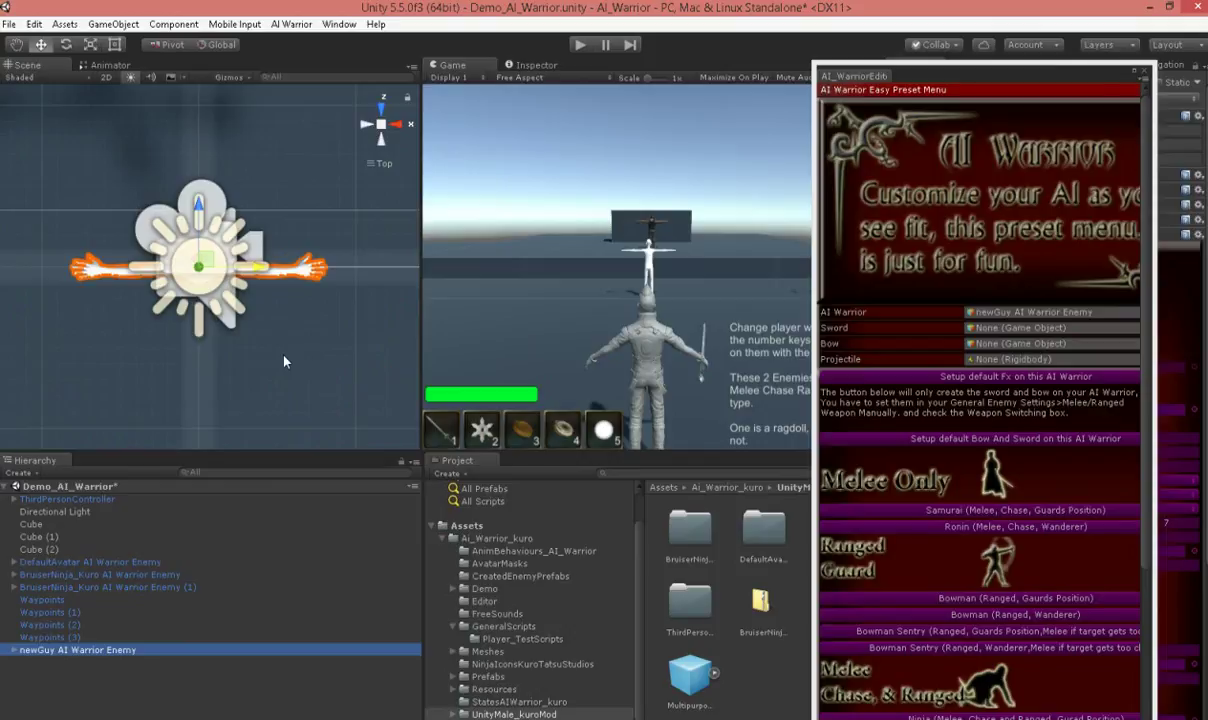
pyautogui.click(857, 77)
pyautogui.moveTo(857, 77); pyautogui.dragTo(960, 66)
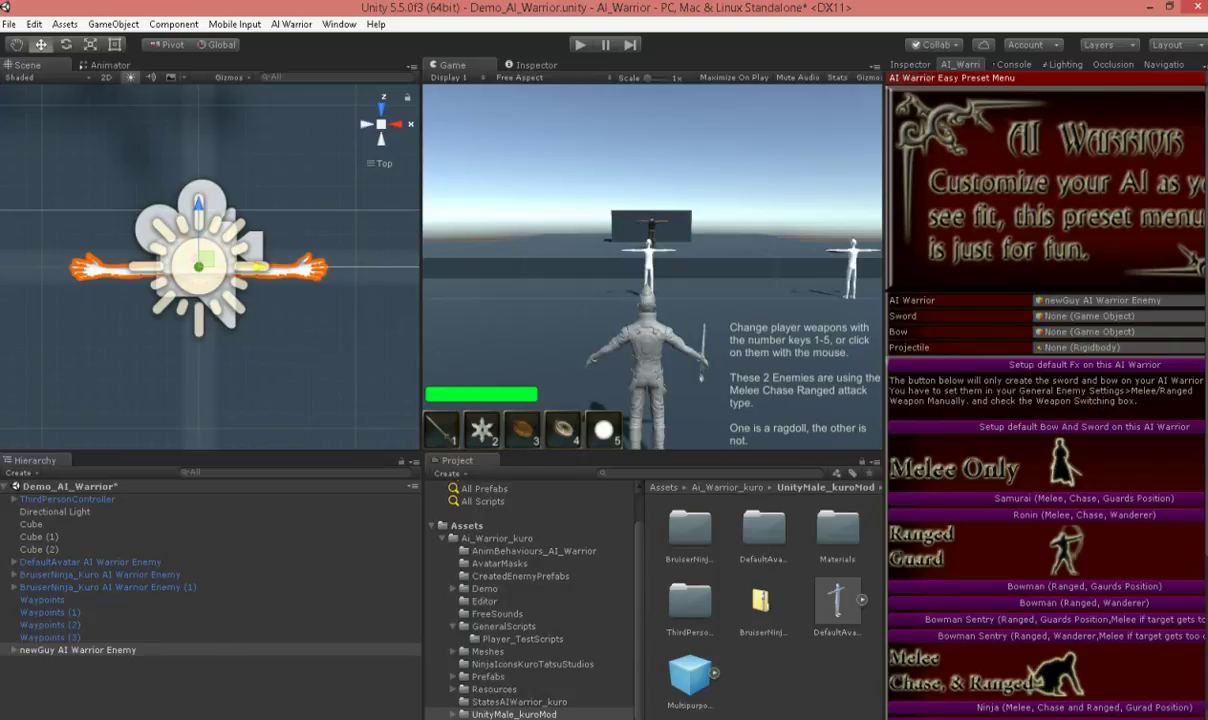
# Add default FX to newGuy, confirm it in the Console, then return to the Inspector
pyautogui.click(80, 650)
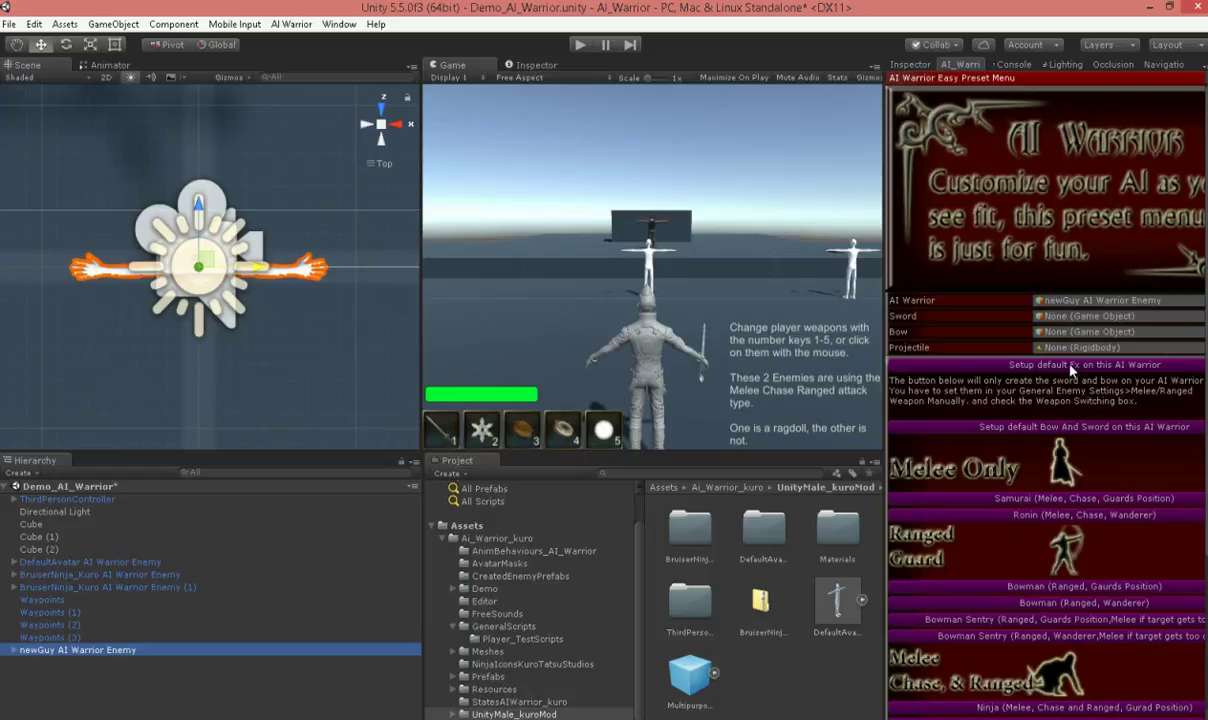
pyautogui.click(1071, 369)
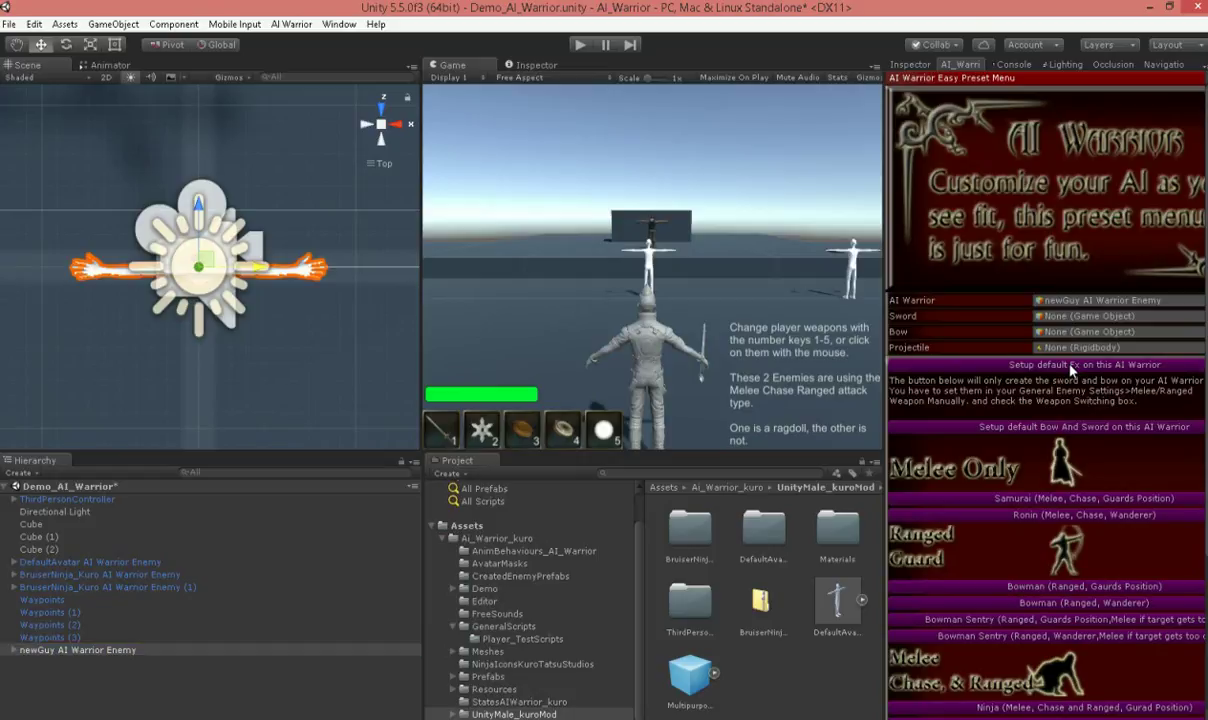
pyautogui.click(1015, 65)
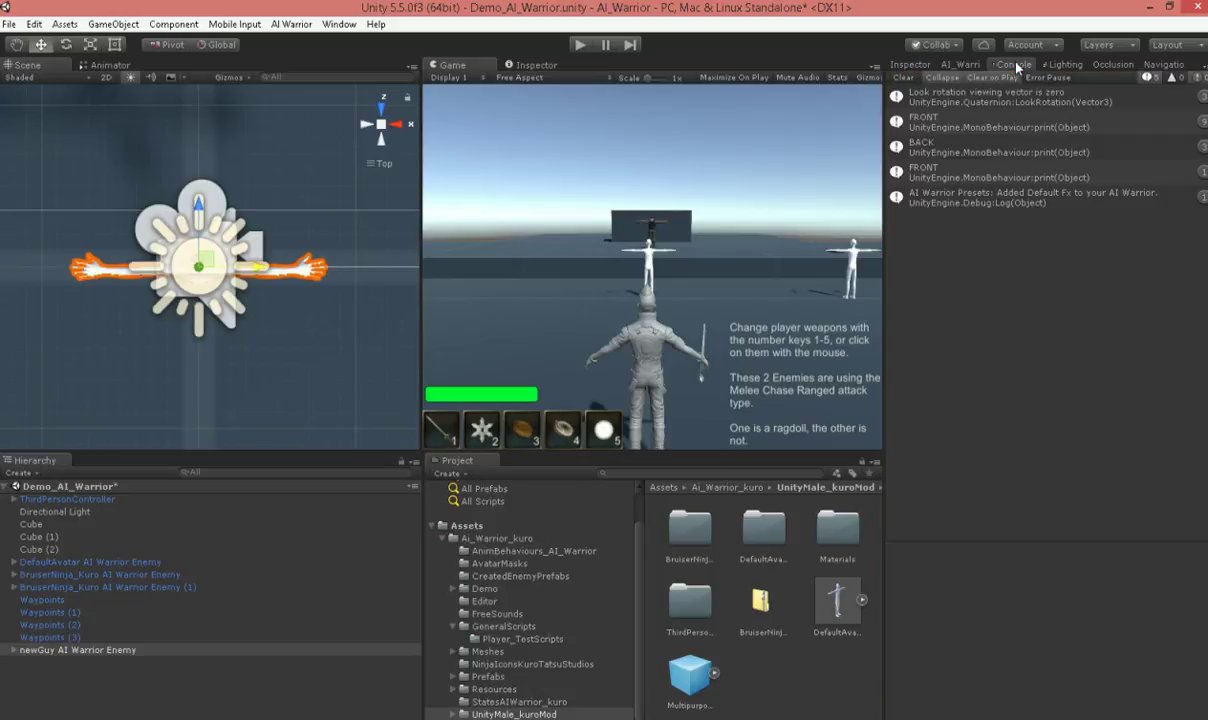
pyautogui.click(909, 65)
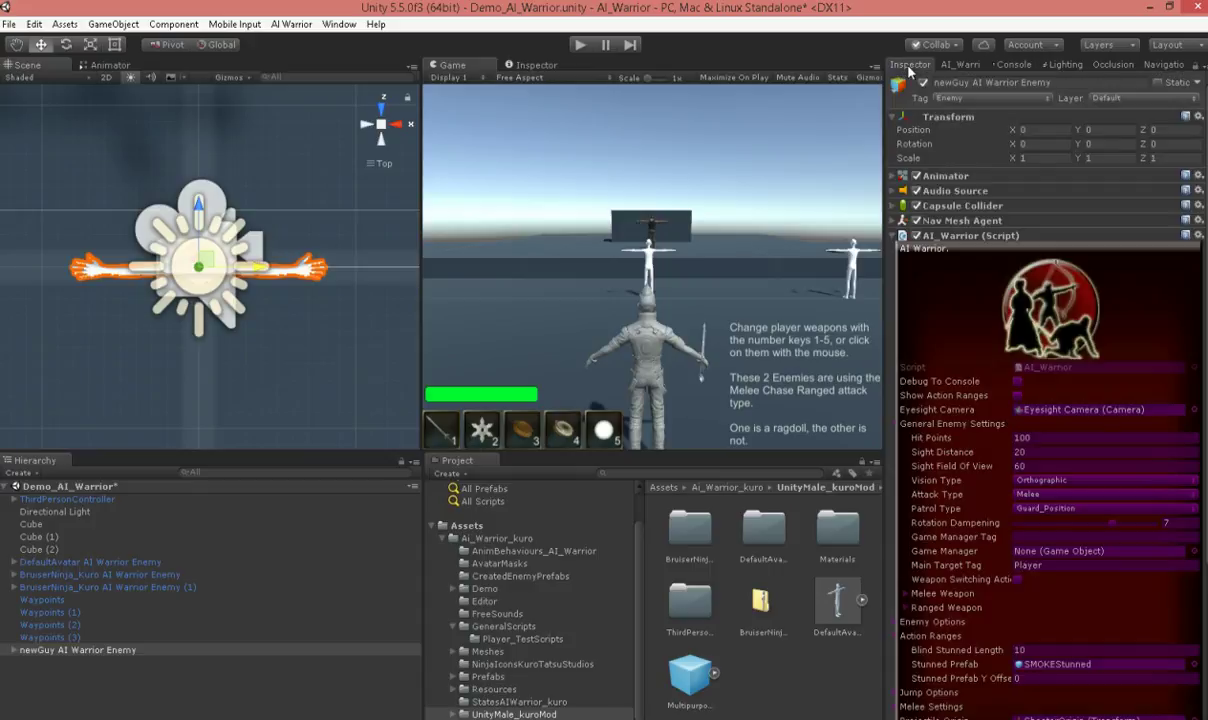
# Assign broadswordKuro4Itembox, BowKuro and arrow_kuro1 as sword, bow and projectile, then attach the default bow and sword
pyautogui.click(976, 66)
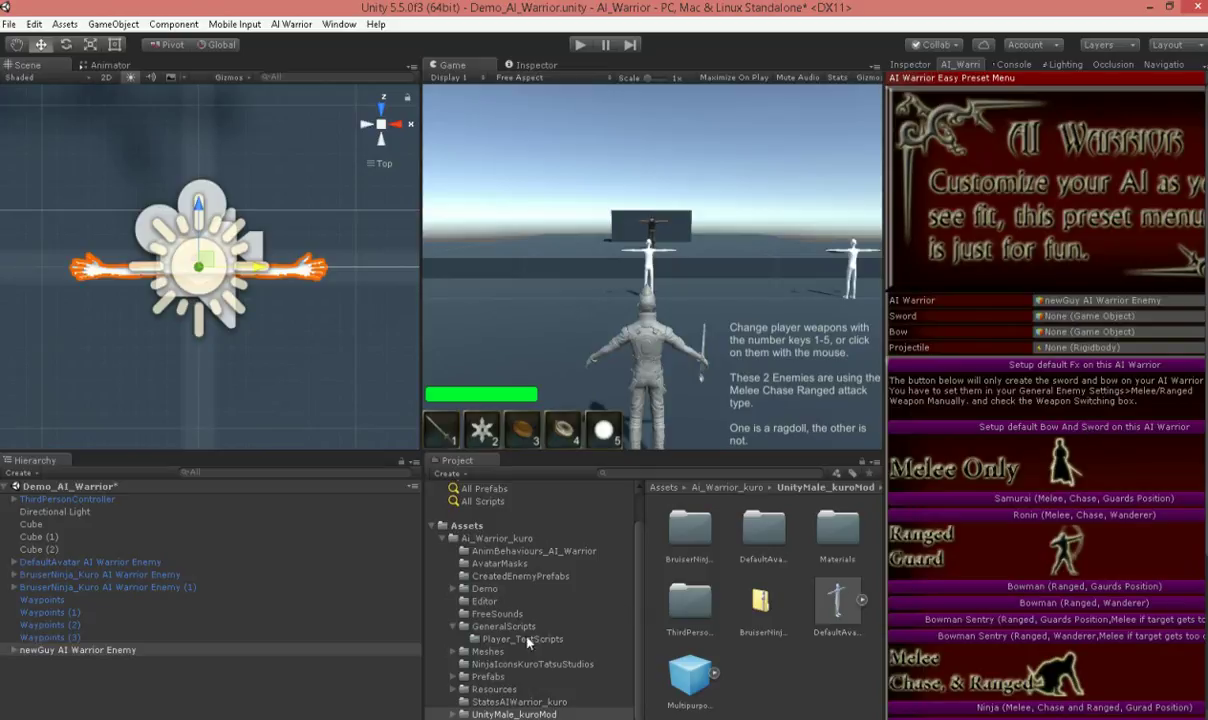
pyautogui.click(490, 676)
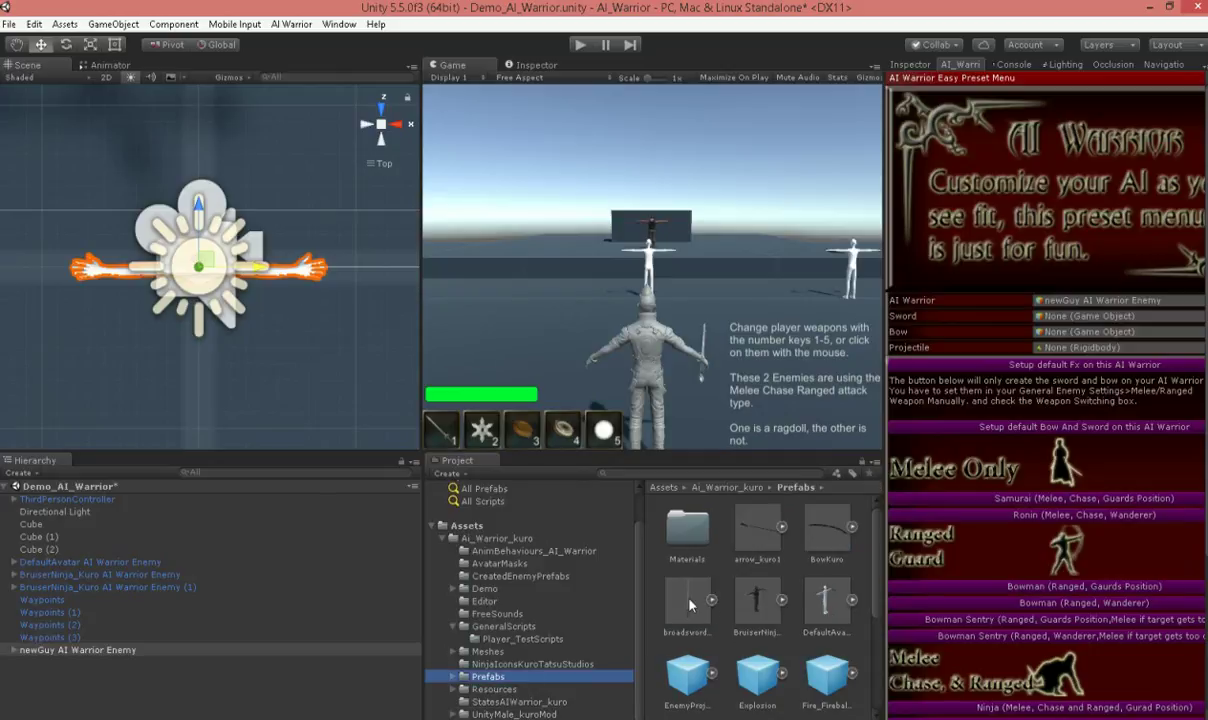
pyautogui.moveTo(689, 604); pyautogui.dragTo(1090, 316)
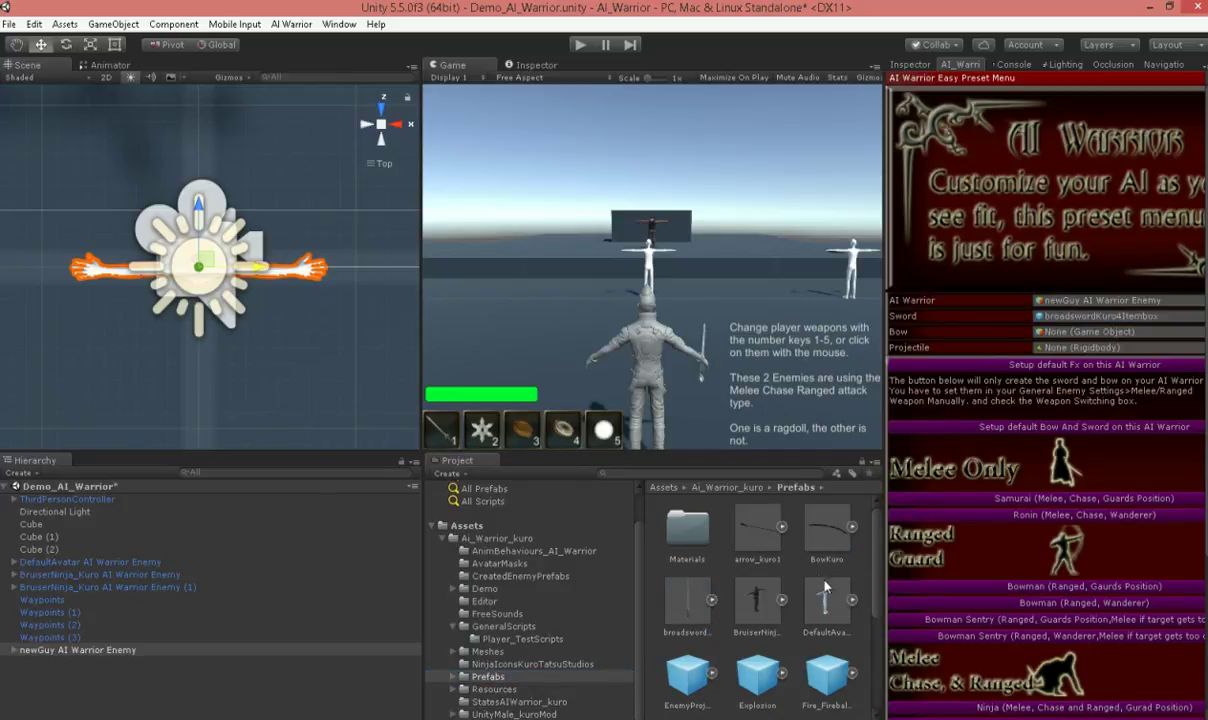
pyautogui.moveTo(826, 530); pyautogui.dragTo(1090, 331)
pyautogui.moveTo(760, 535); pyautogui.dragTo(990, 346)
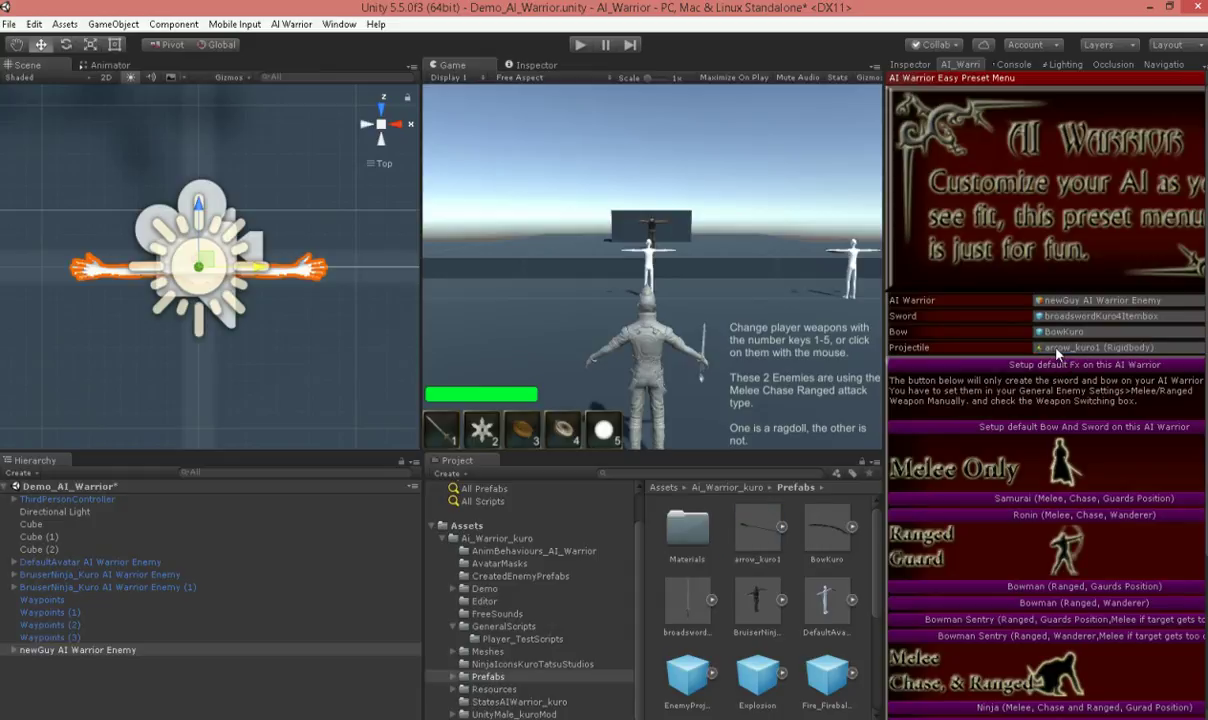
pyautogui.click(993, 428)
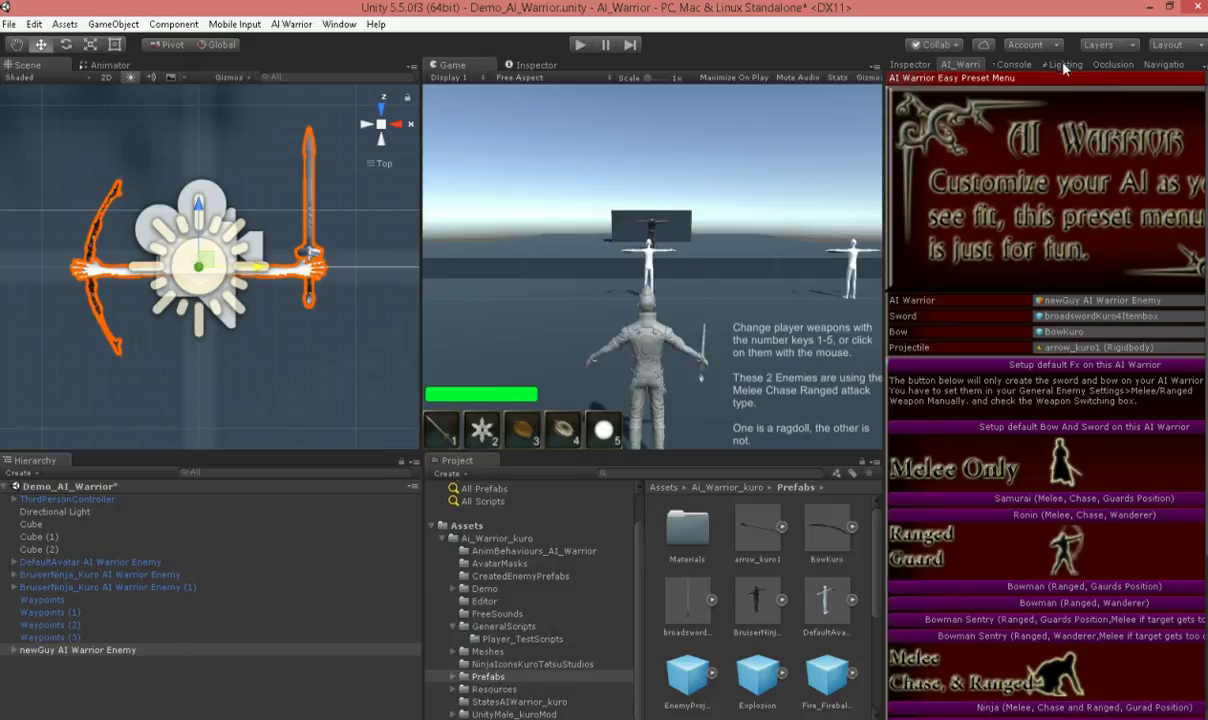
# Review newGuy's melee and ranged weapon lists in its AI_Warrior script
pyautogui.click(902, 64)
pyautogui.scroll(-3, 912, 532)
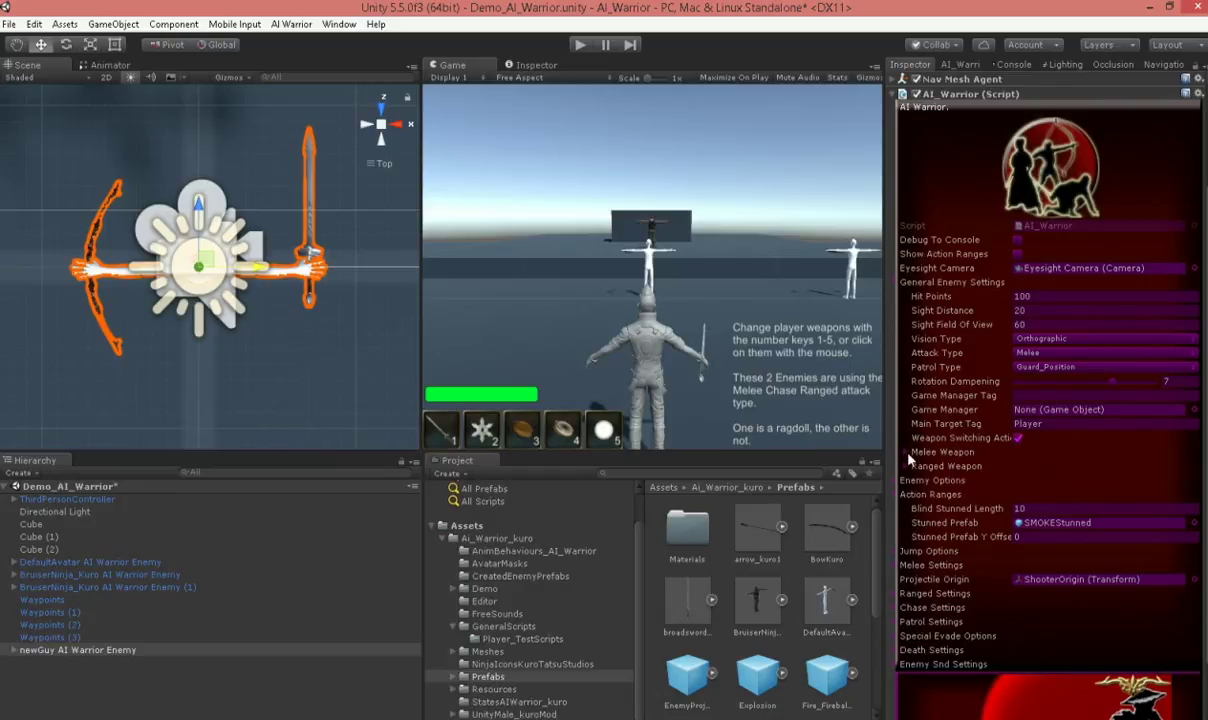
pyautogui.click(906, 452)
pyautogui.click(905, 495)
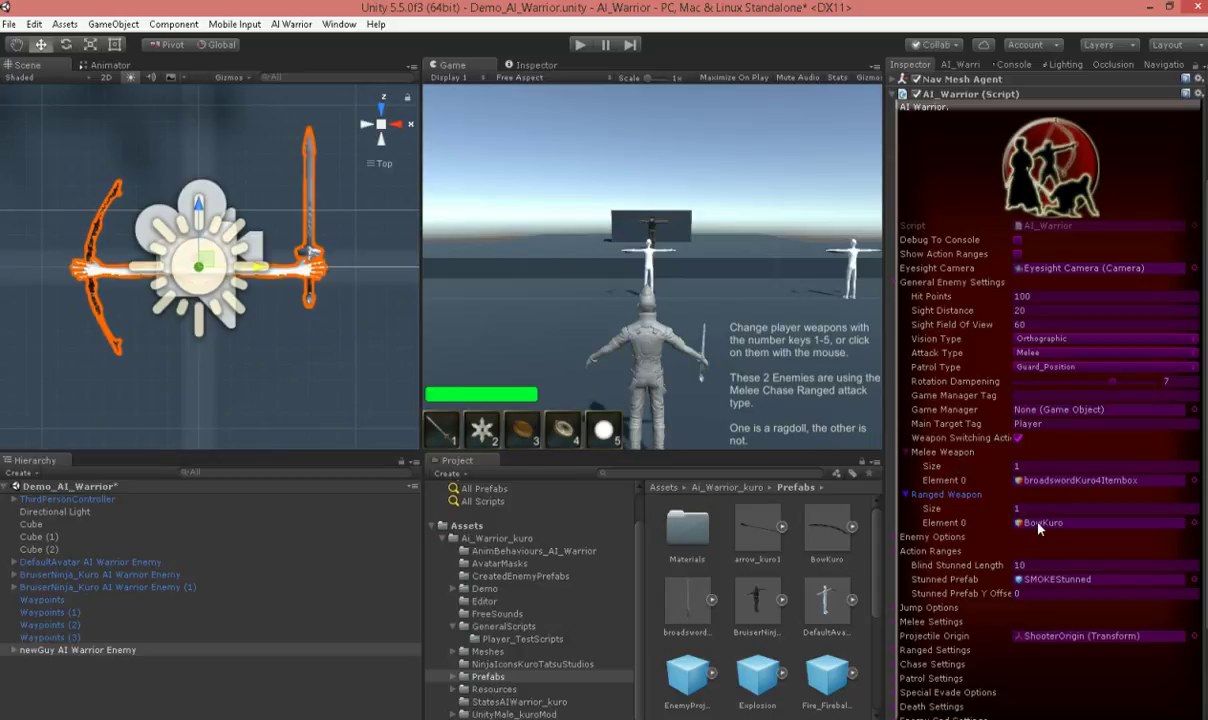
pyautogui.click(905, 495)
pyautogui.click(903, 457)
# Check the attack and patrol types, keeping Guard_Position as the patrol type
pyautogui.click(1022, 354)
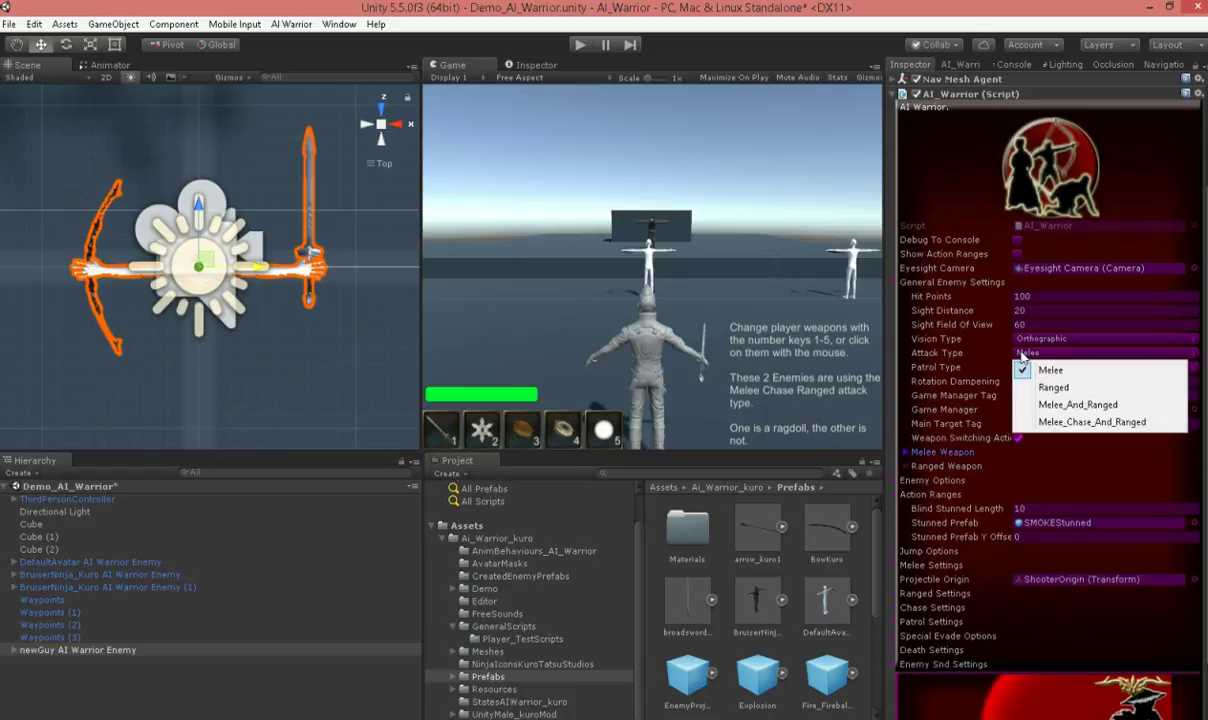
pyautogui.click(1045, 370)
pyautogui.click(1030, 367)
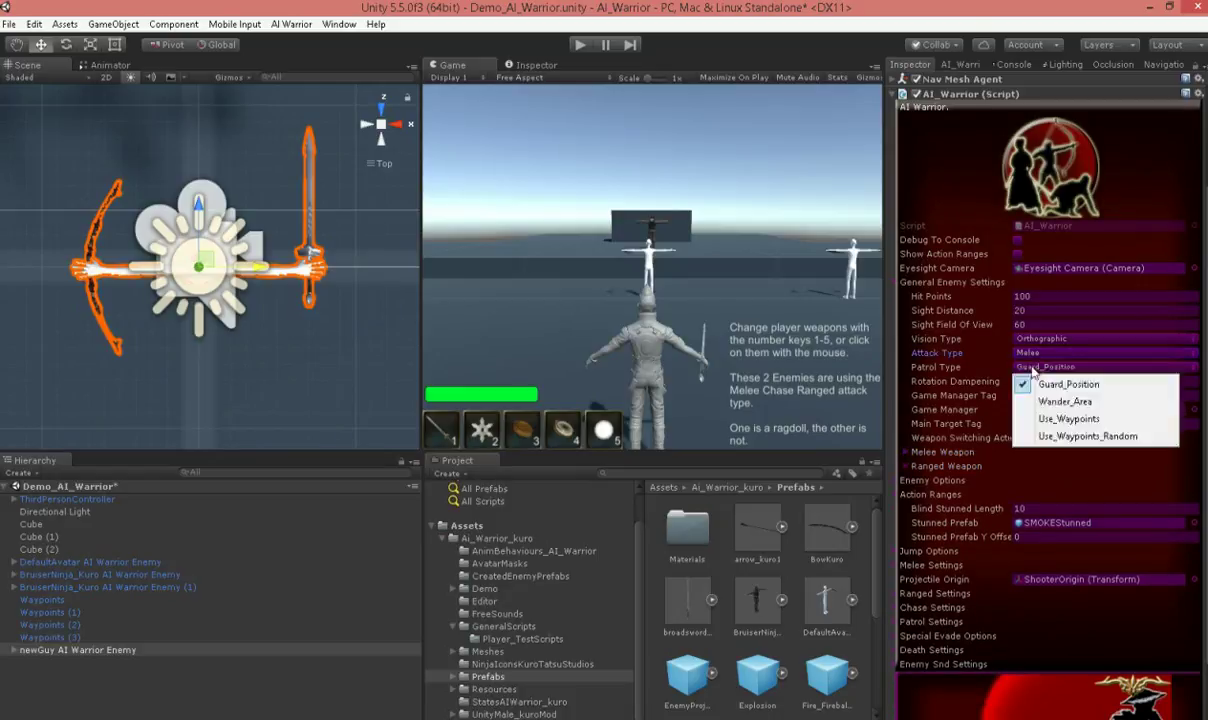
pyautogui.click(951, 350)
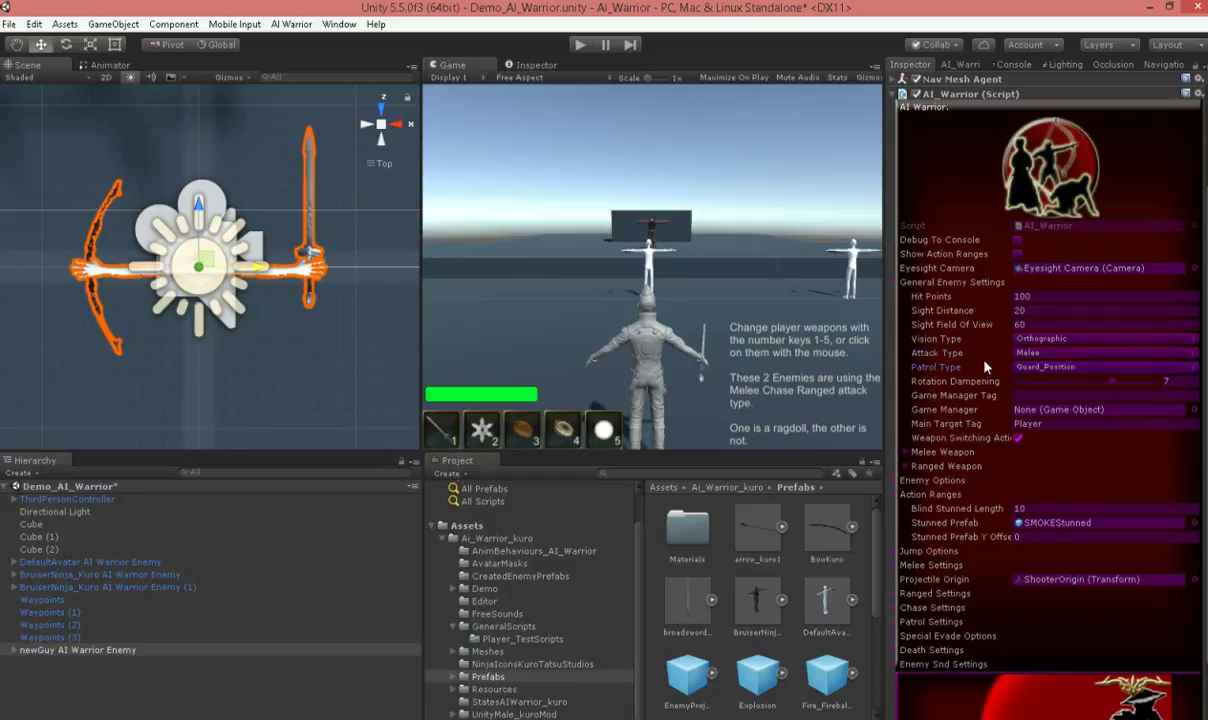
# Apply the melee, wander-area presets to newGuy and check its updated AI_Warrior settings
pyautogui.click(958, 64)
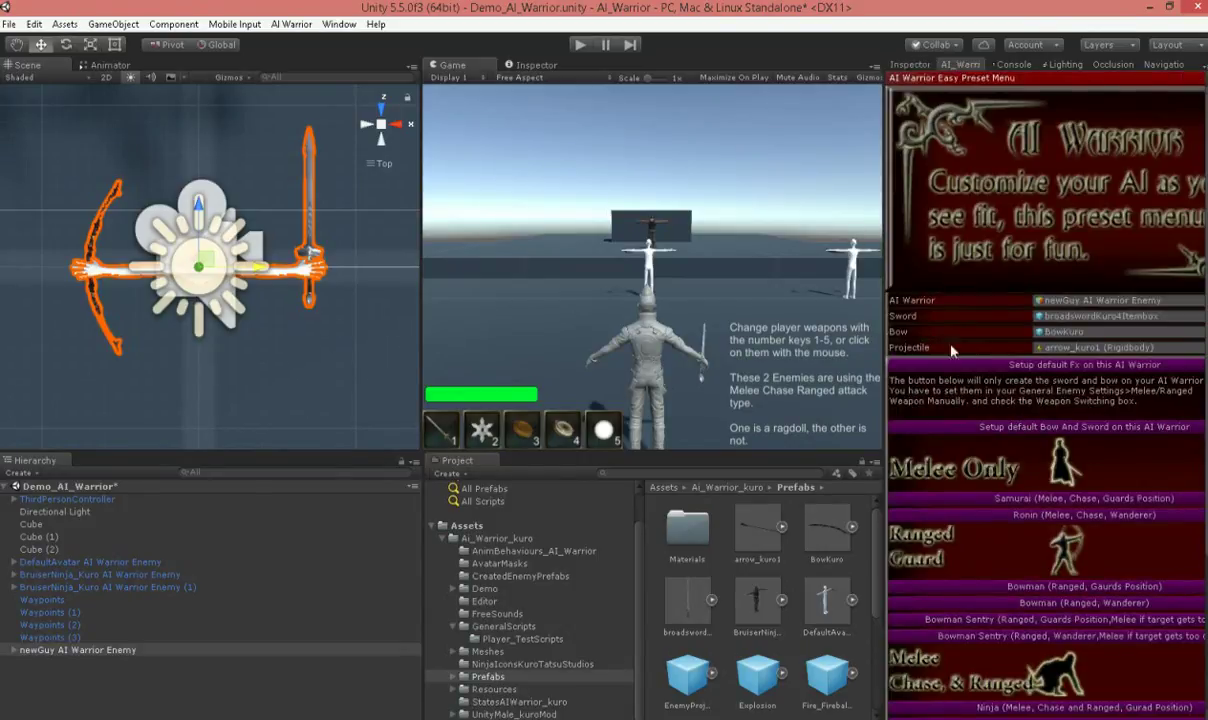
pyautogui.scroll(-3, 943, 545)
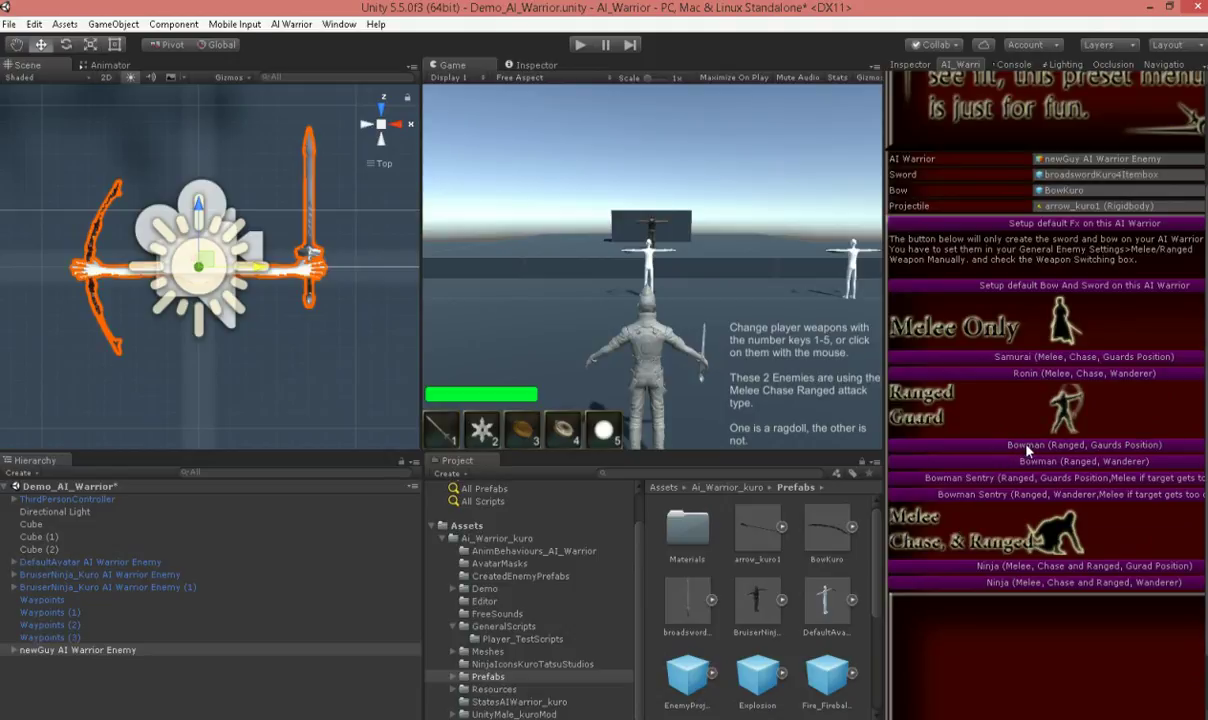
pyautogui.click(908, 64)
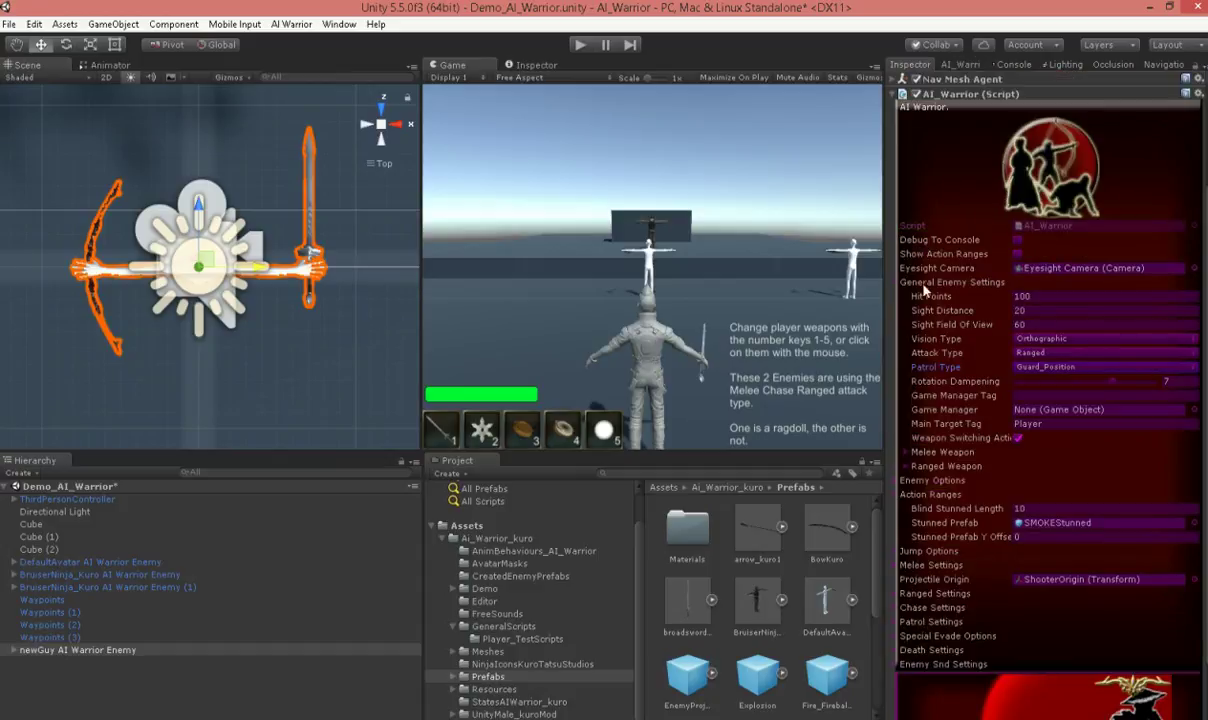
pyautogui.click(960, 65)
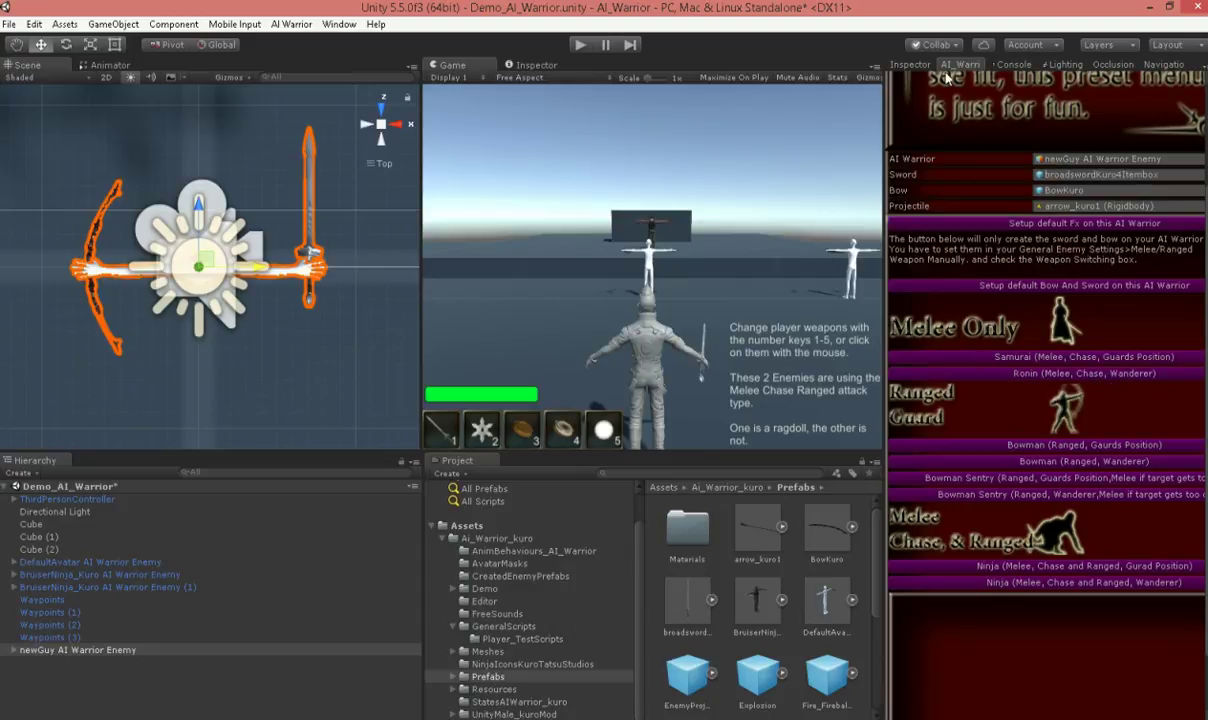
pyautogui.click(994, 360)
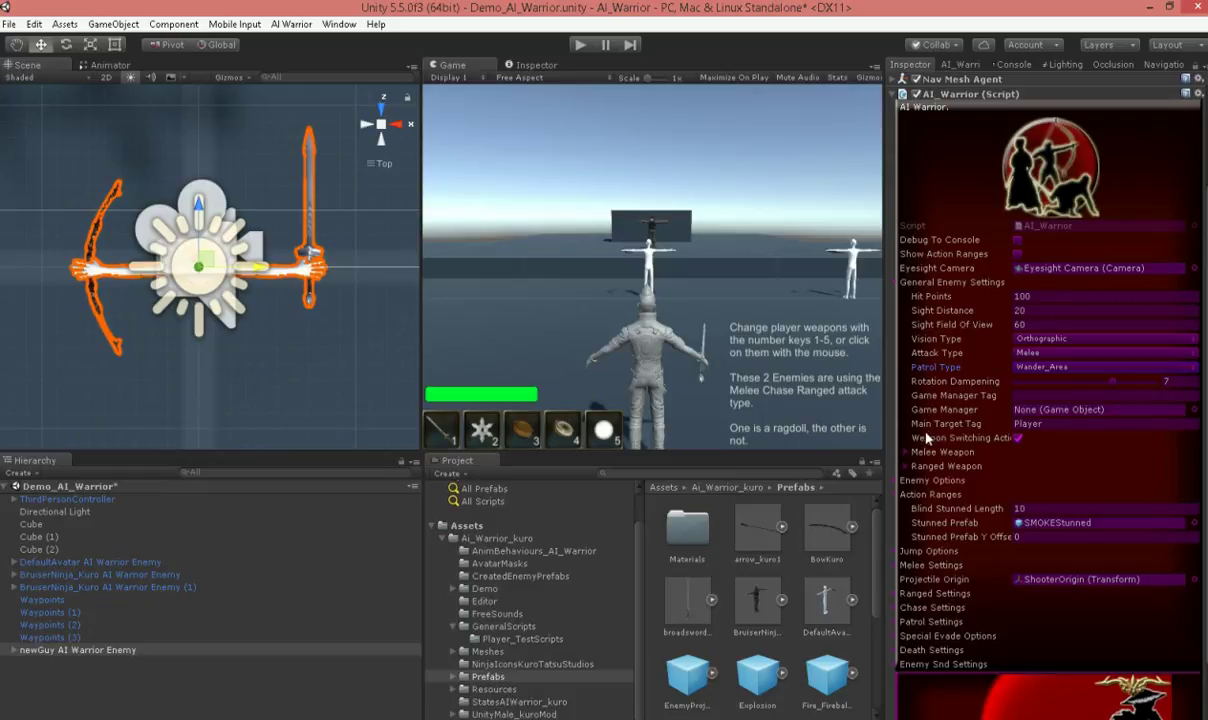
# Select newGuy's Eyesight Camera in the Hierarchy and view it within the level
pyautogui.click(1049, 272)
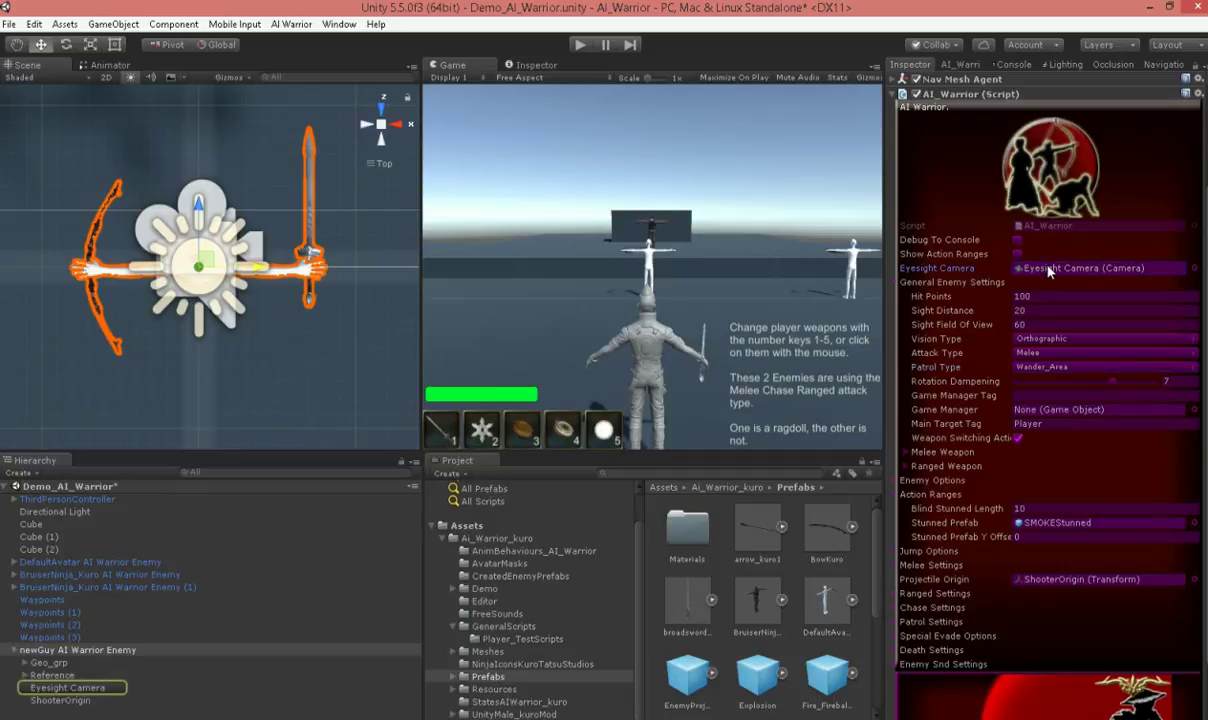
pyautogui.click(62, 688)
pyautogui.scroll(-5, 258, 253)
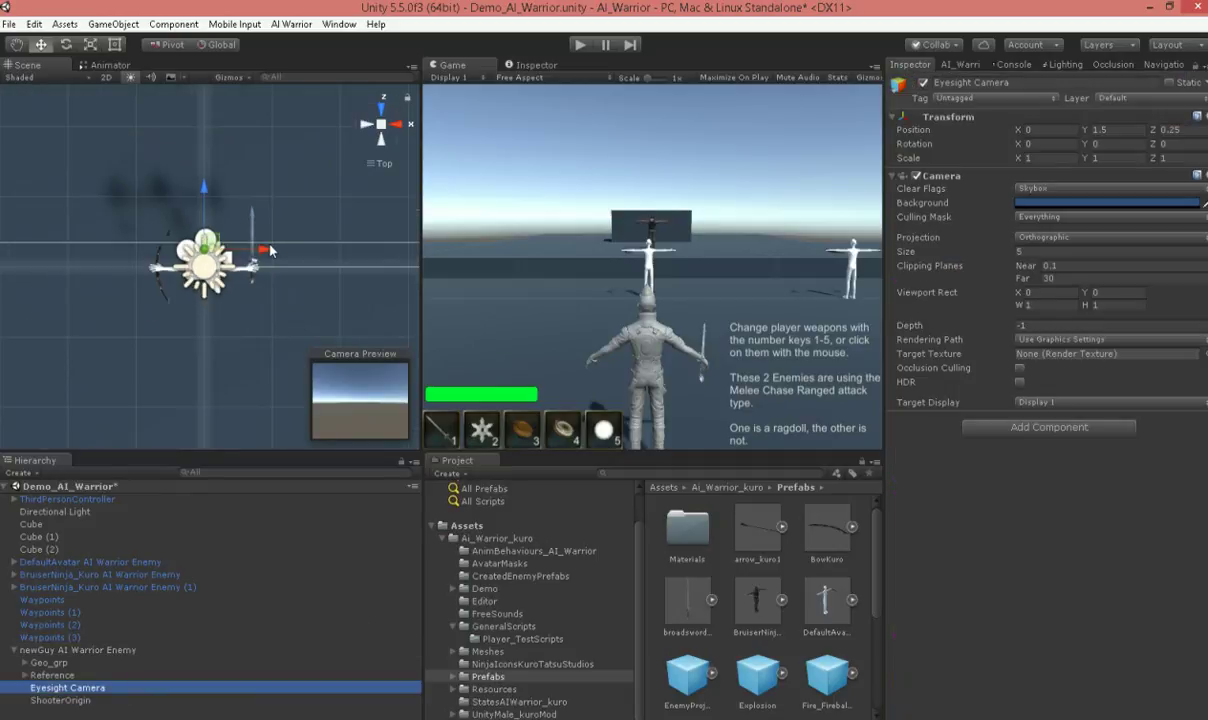
pyautogui.scroll(-2, 270, 252)
pyautogui.moveTo(233, 191); pyautogui.dragTo(218, 330, button='middle')
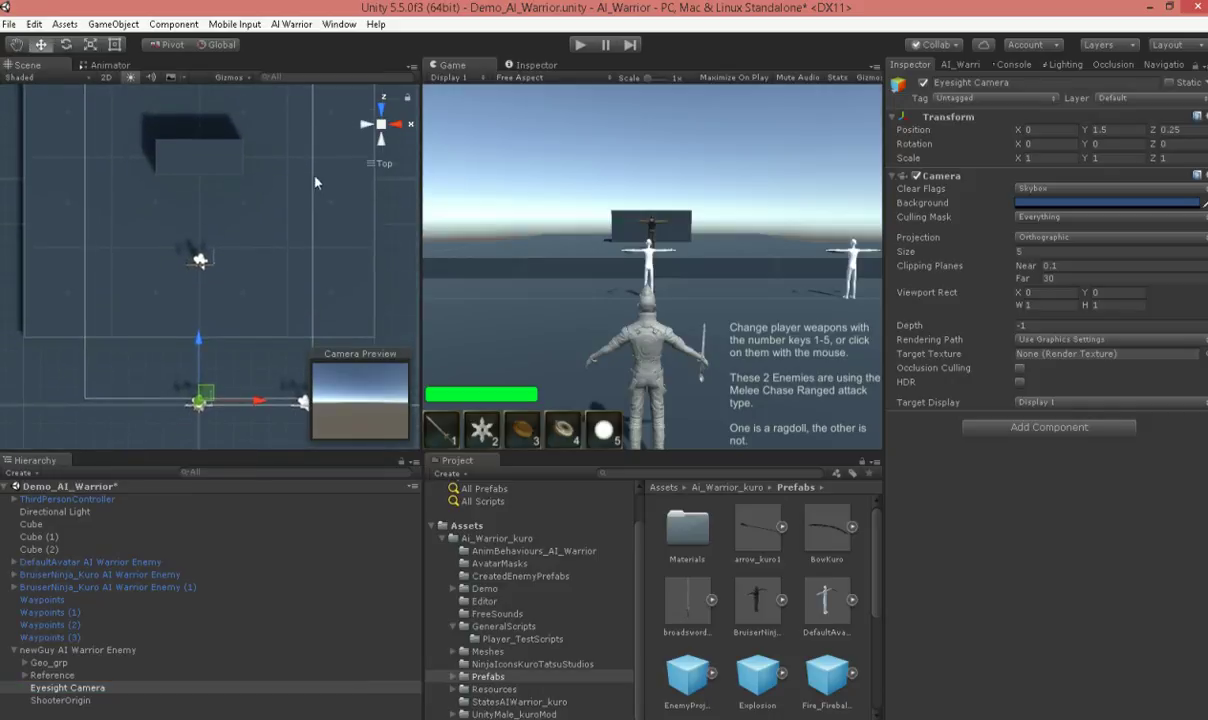
pyautogui.click(369, 126)
pyautogui.moveTo(243, 192); pyautogui.dragTo(252, 288, button='middle')
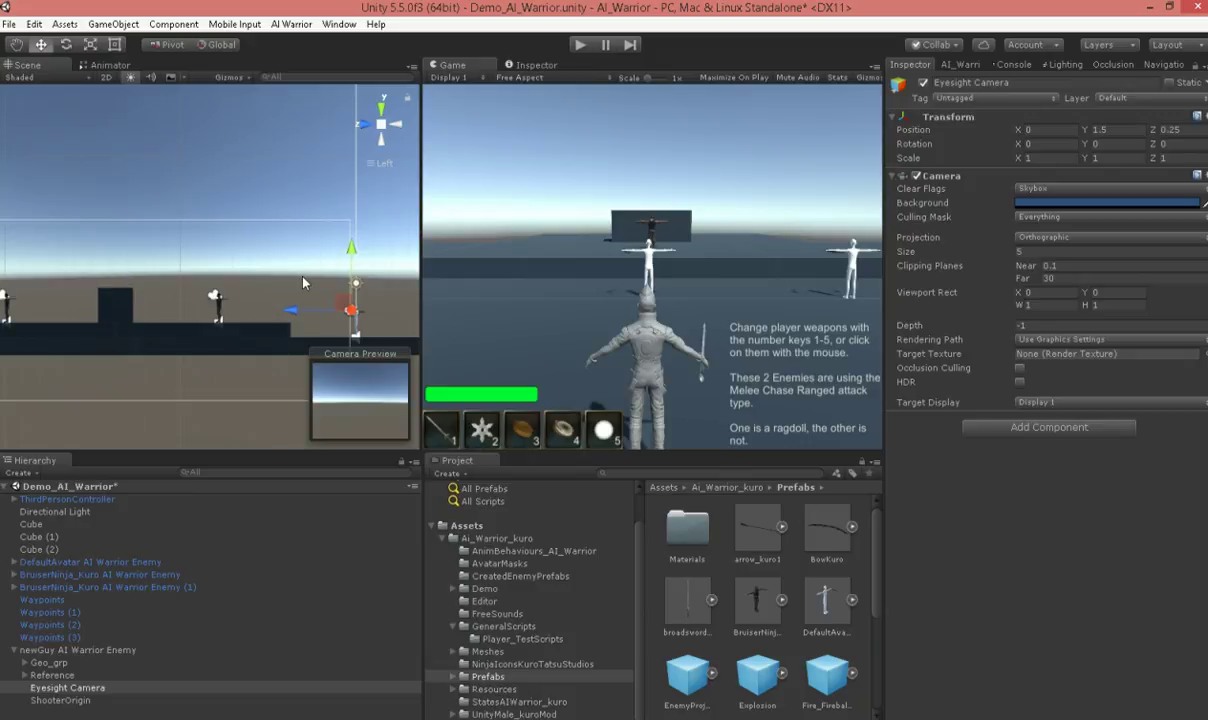
pyautogui.keyDown('alt'); pyautogui.moveTo(303, 283); pyautogui.dragTo(270, 342); pyautogui.keyUp('alt')
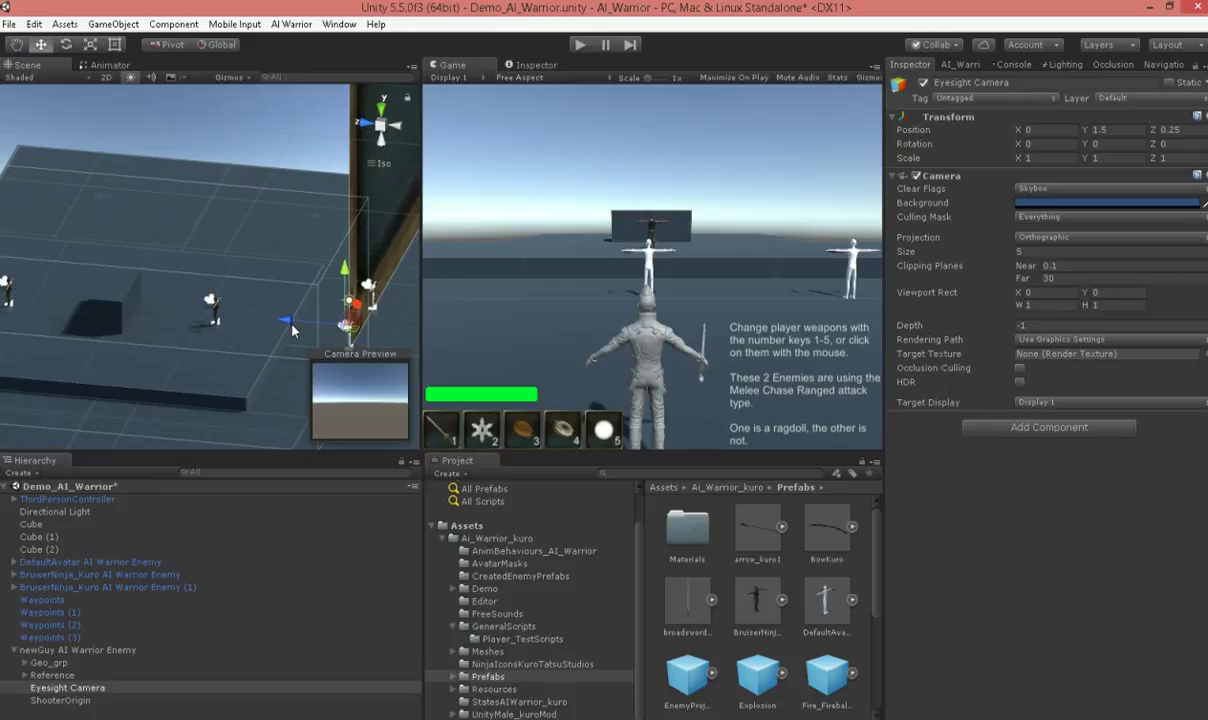
# Switch the Eyesight Camera to Perspective projection, then back to Orthographic
pyautogui.click(1047, 240)
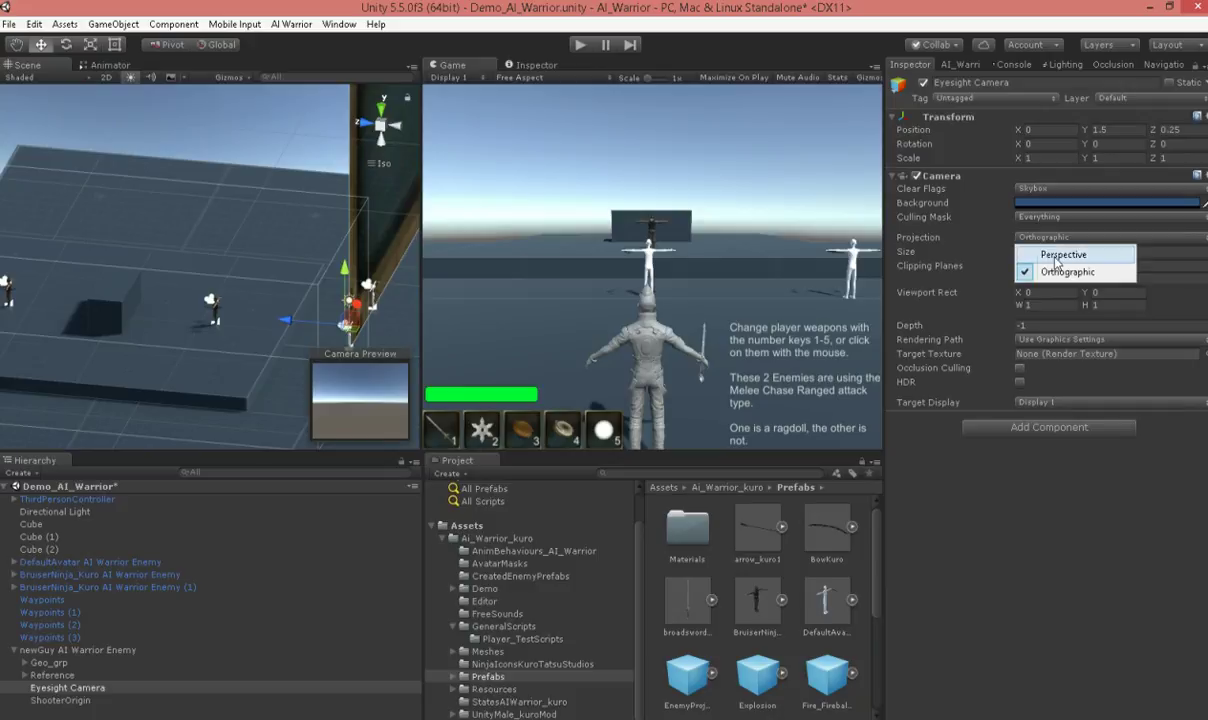
pyautogui.click(1050, 245)
pyautogui.keyDown('alt'); pyautogui.moveTo(161, 334); pyautogui.dragTo(46, 332); pyautogui.keyUp('alt')
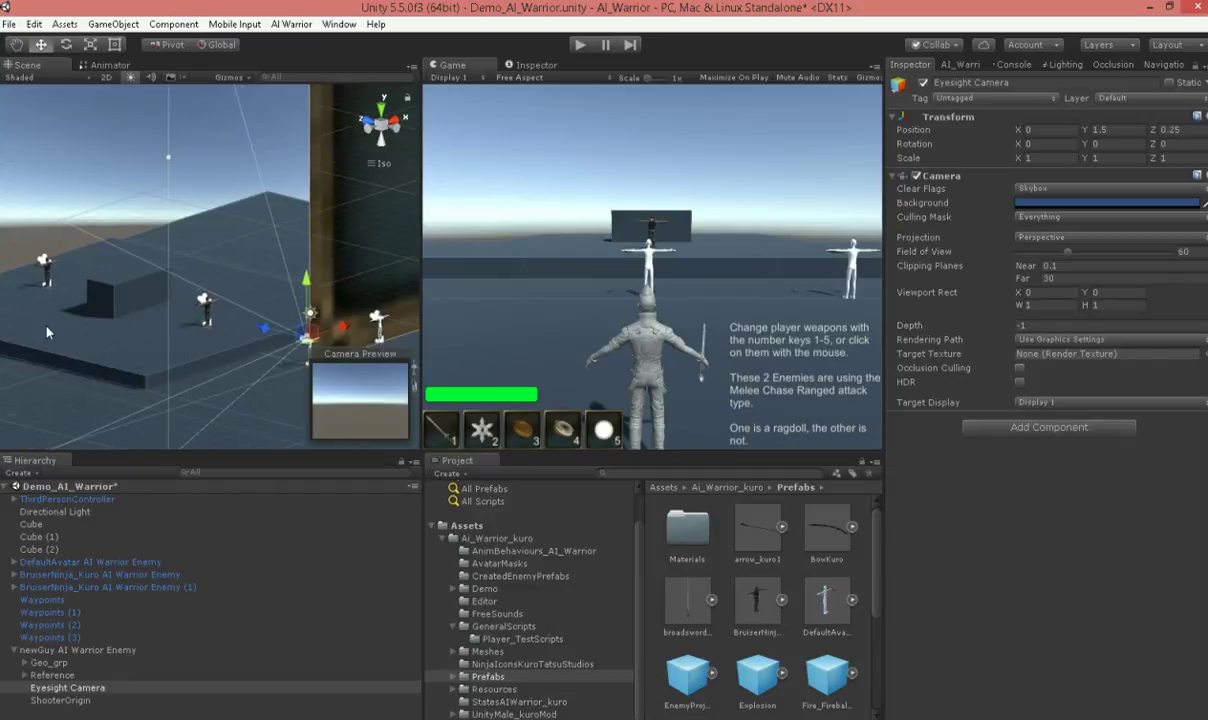
pyautogui.click(1040, 238)
pyautogui.click(1066, 272)
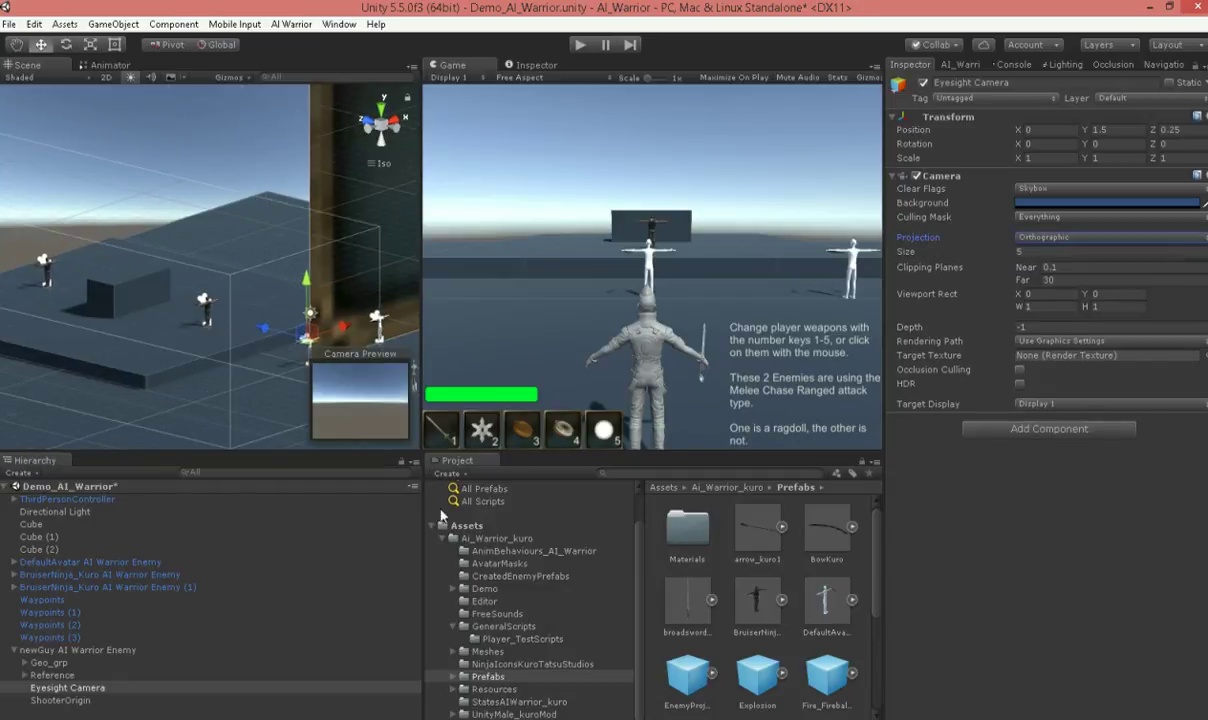
pyautogui.click(72, 650)
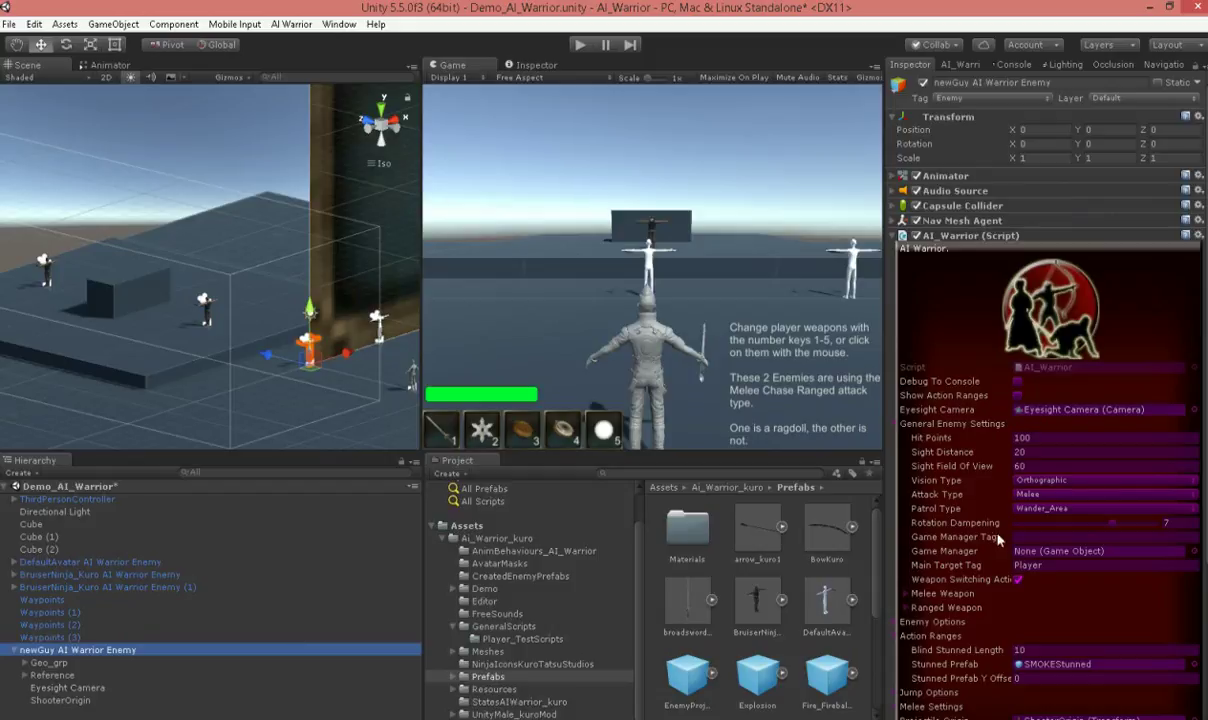
pyautogui.click(1085, 481)
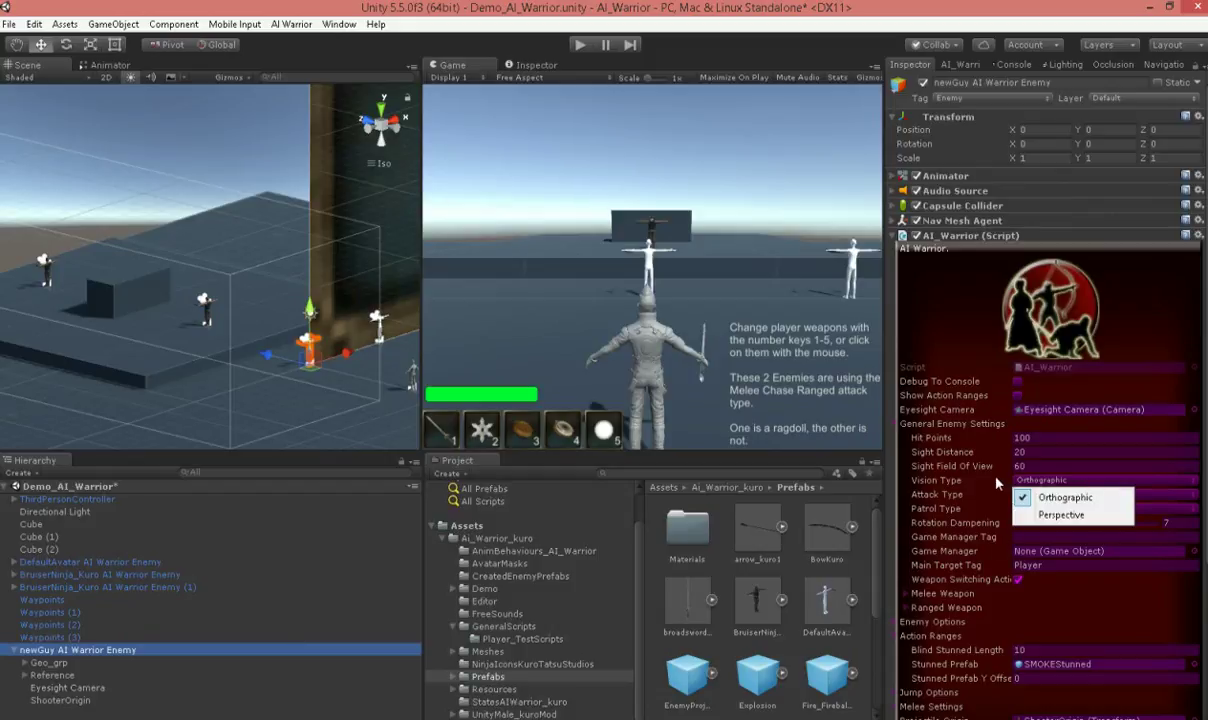
pyautogui.click(937, 449)
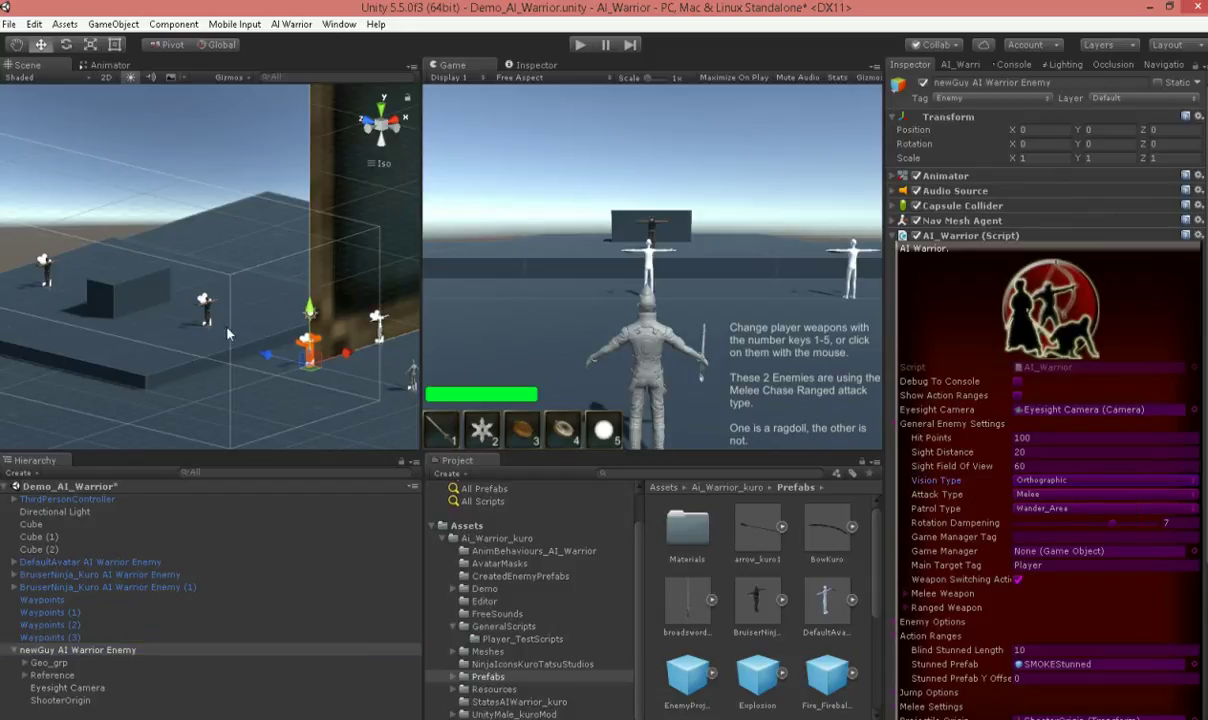
pyautogui.moveTo(112, 290); pyautogui.dragTo(183, 306, button='middle')
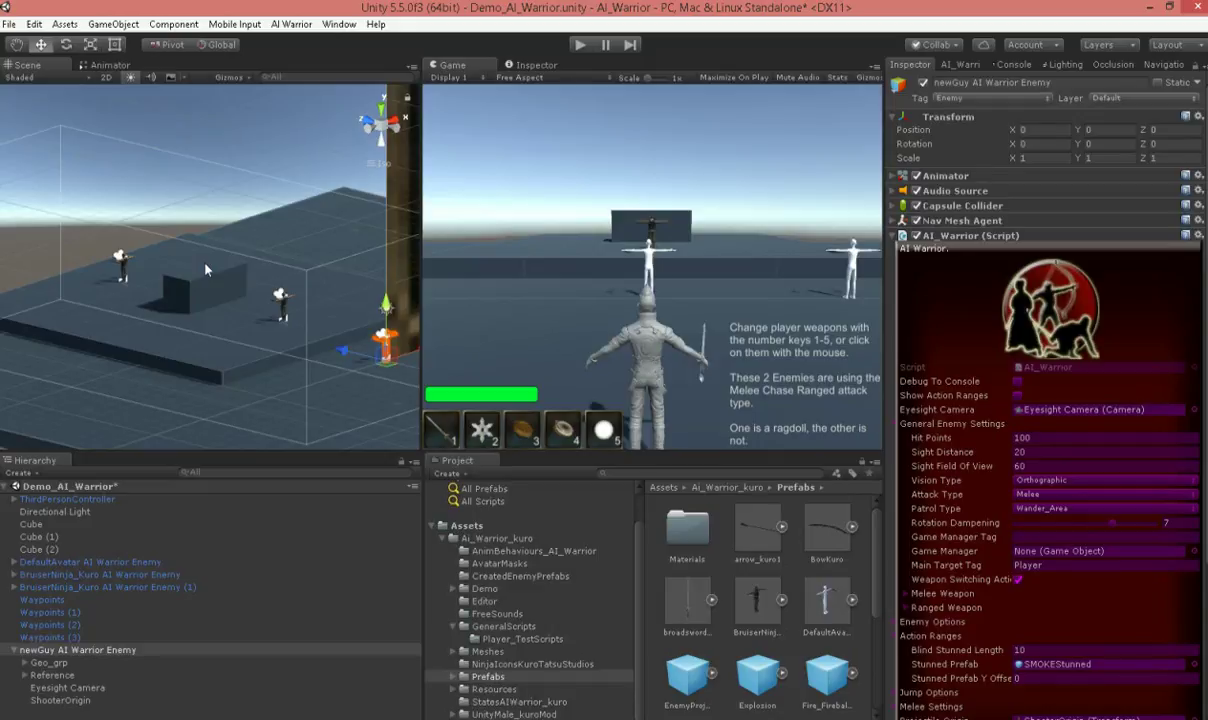
pyautogui.keyDown('alt'); pyautogui.moveTo(205, 267); pyautogui.dragTo(366, 325); pyautogui.keyUp('alt')
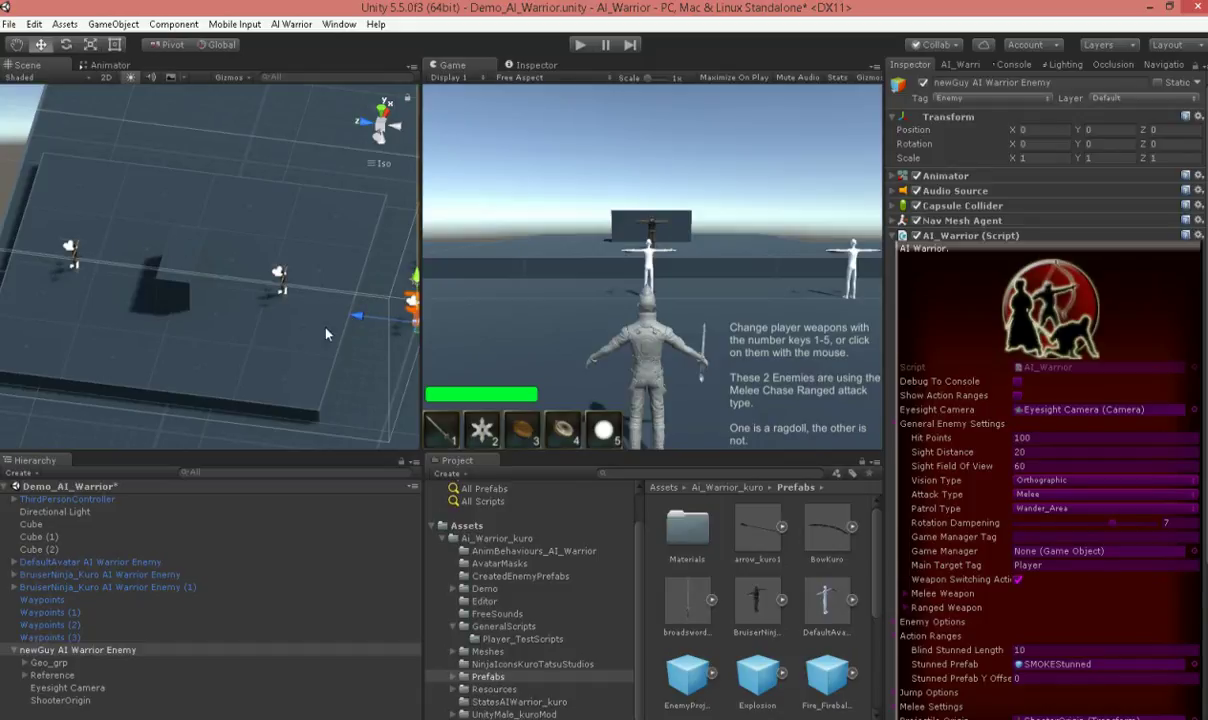
pyautogui.keyDown('alt'); pyautogui.moveTo(358, 236); pyautogui.dragTo(266, 137); pyautogui.keyUp('alt')
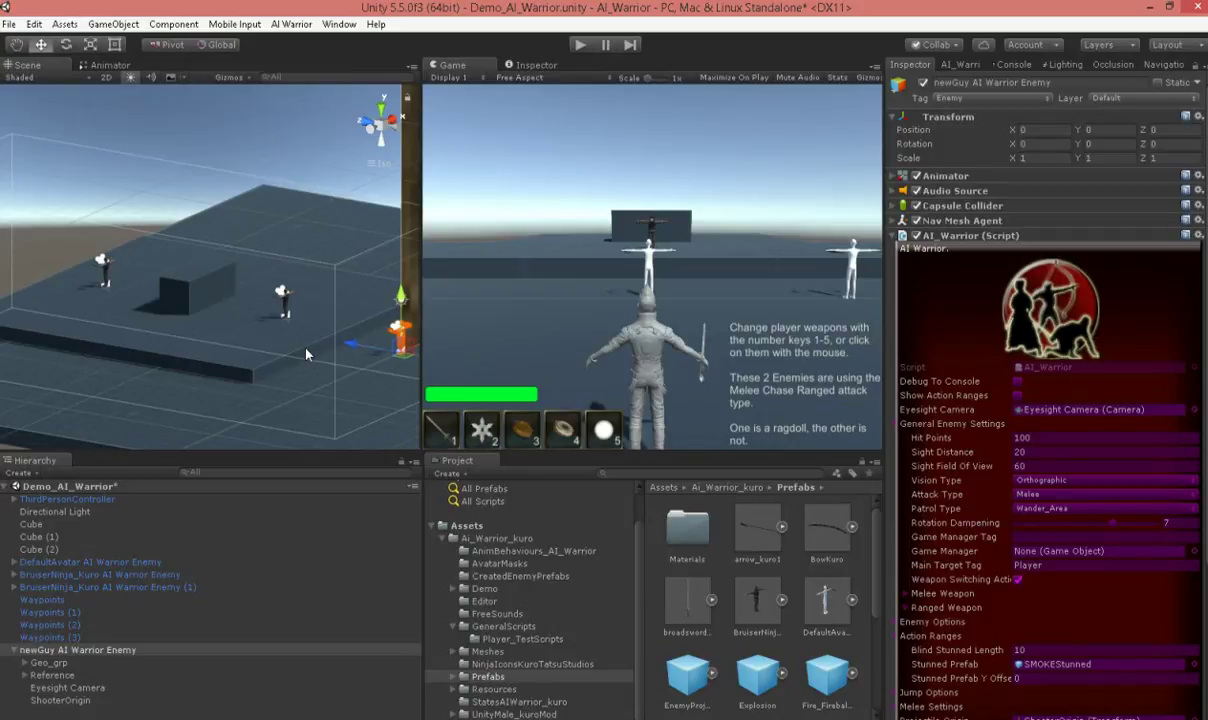
pyautogui.keyDown('alt'); pyautogui.moveTo(356, 283); pyautogui.dragTo(211, 287); pyautogui.keyUp('alt')
pyautogui.scroll(3, 211, 287)
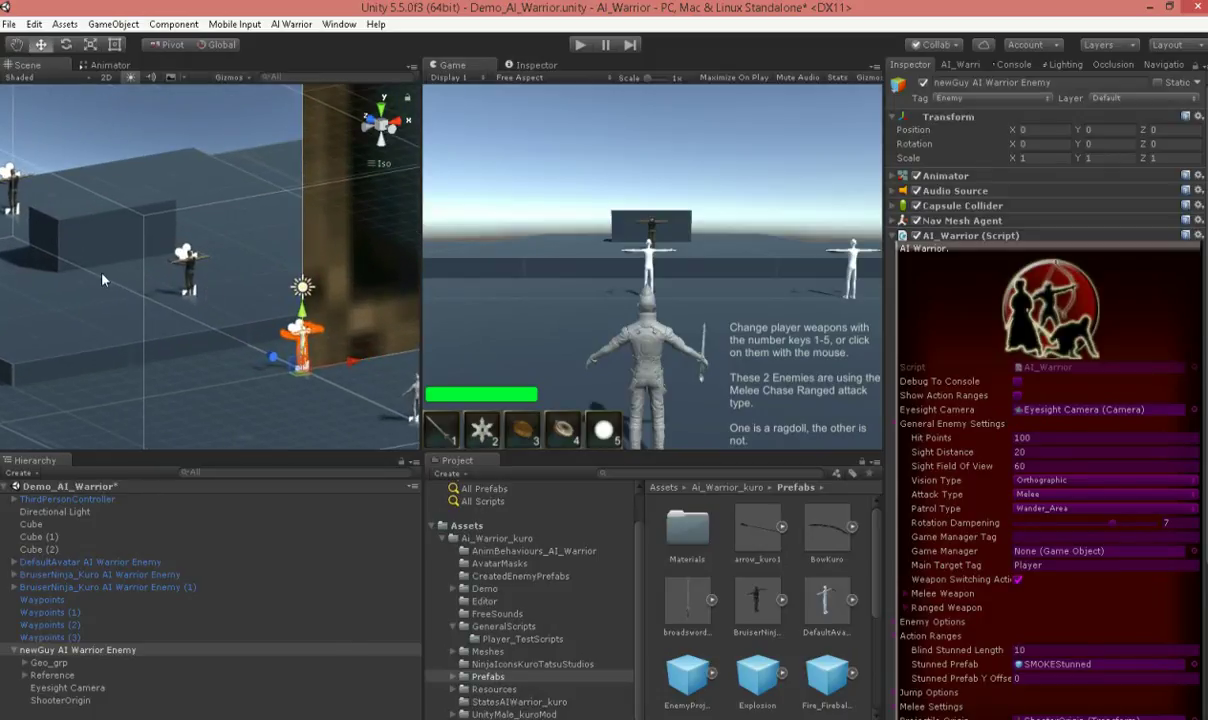
pyautogui.keyDown('alt'); pyautogui.moveTo(102, 280); pyautogui.dragTo(143, 278); pyautogui.keyUp('alt')
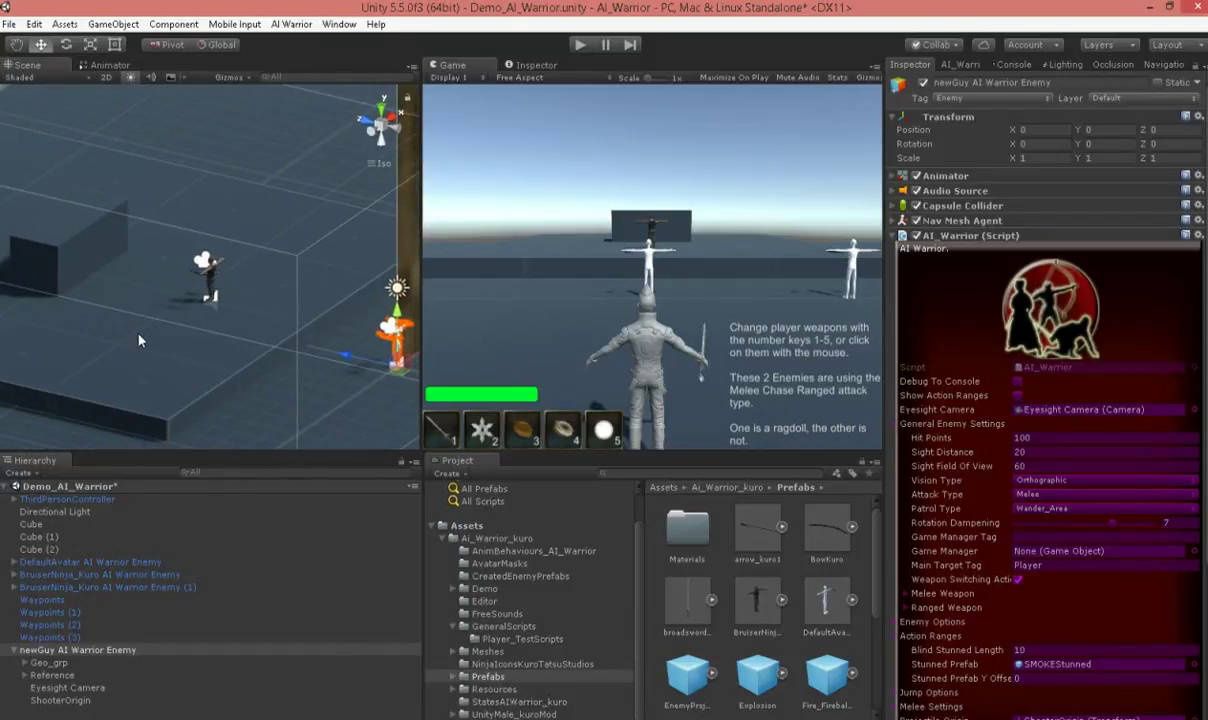
pyautogui.scroll(-5, 140, 341)
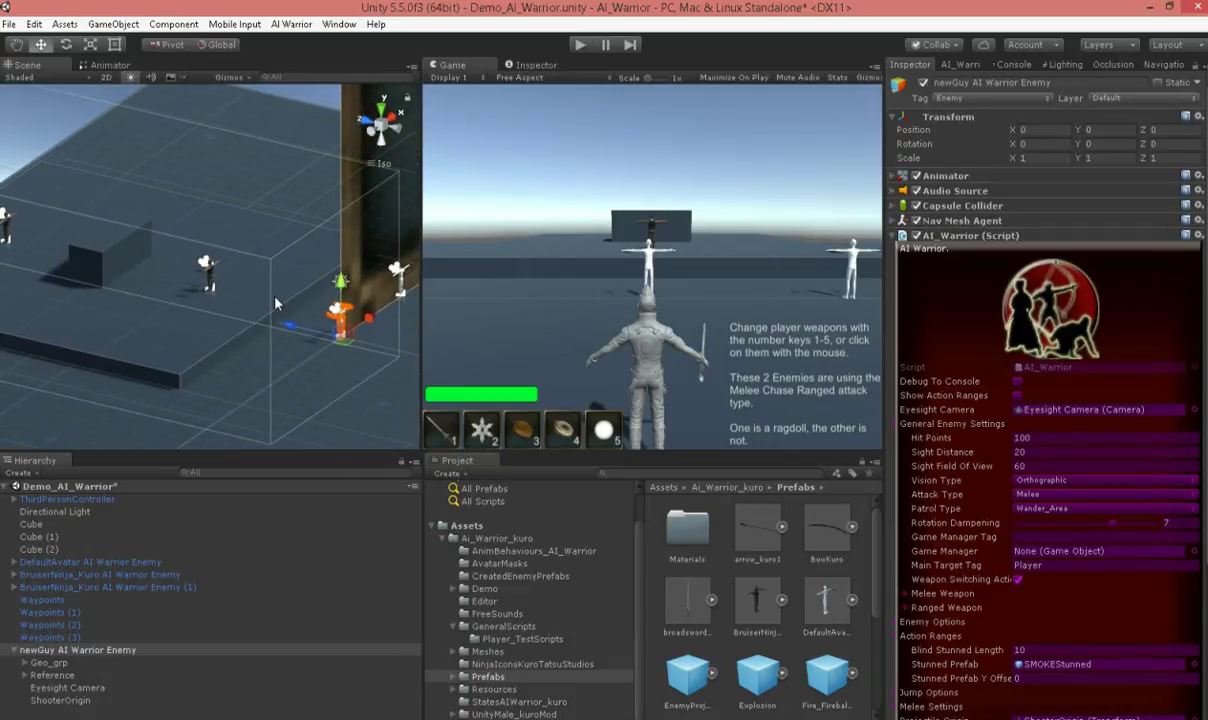
pyautogui.moveTo(279, 300); pyautogui.dragTo(186, 336, button='middle')
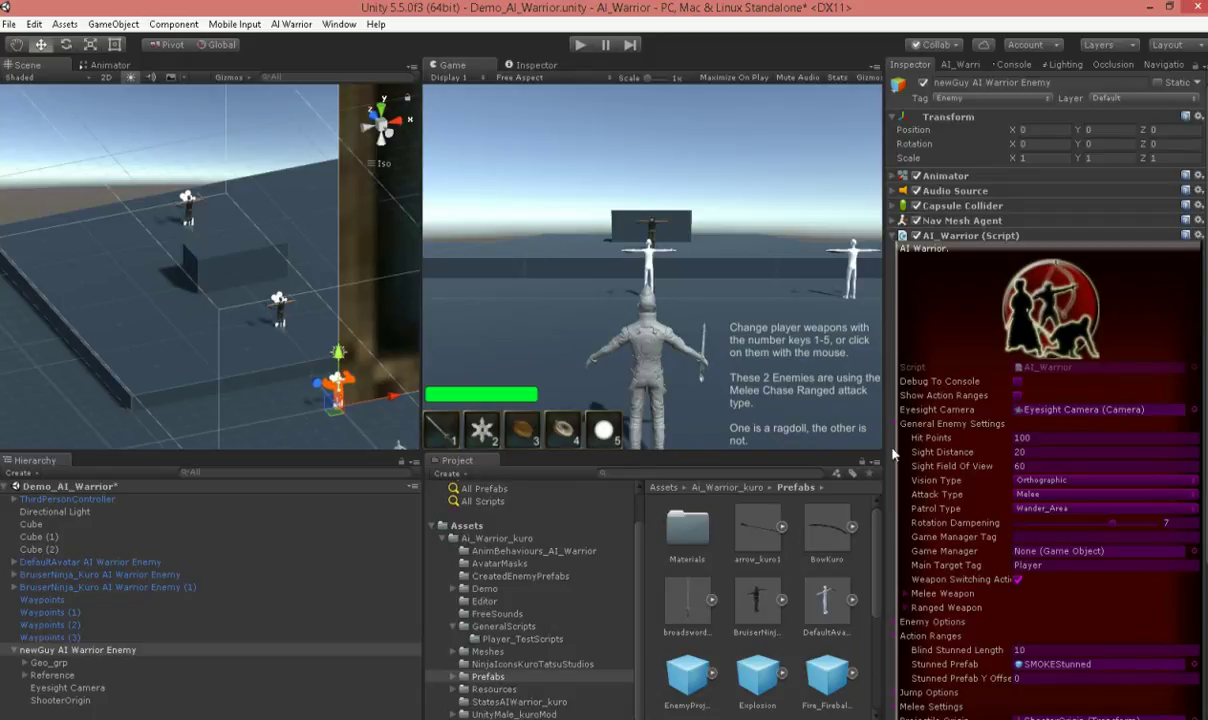
# Frame the enemy's ShooterOrigin in the Scene view from an angled perspective
pyautogui.click(87, 702)
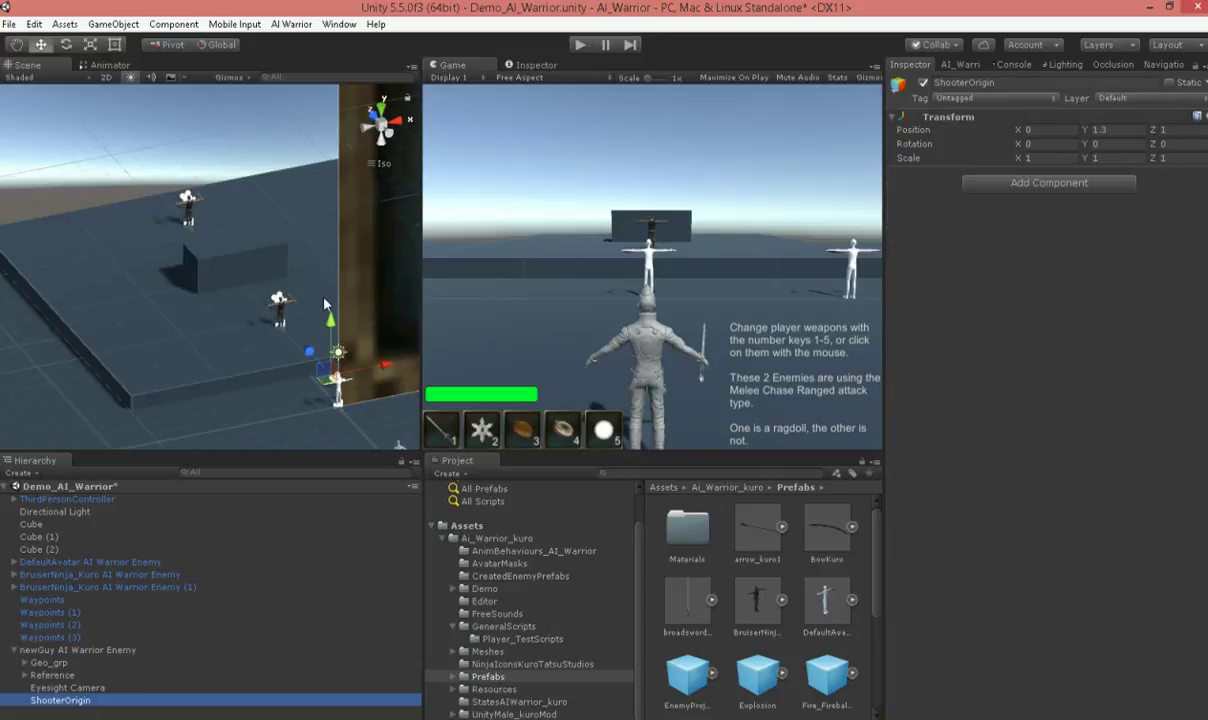
pyautogui.press('f')
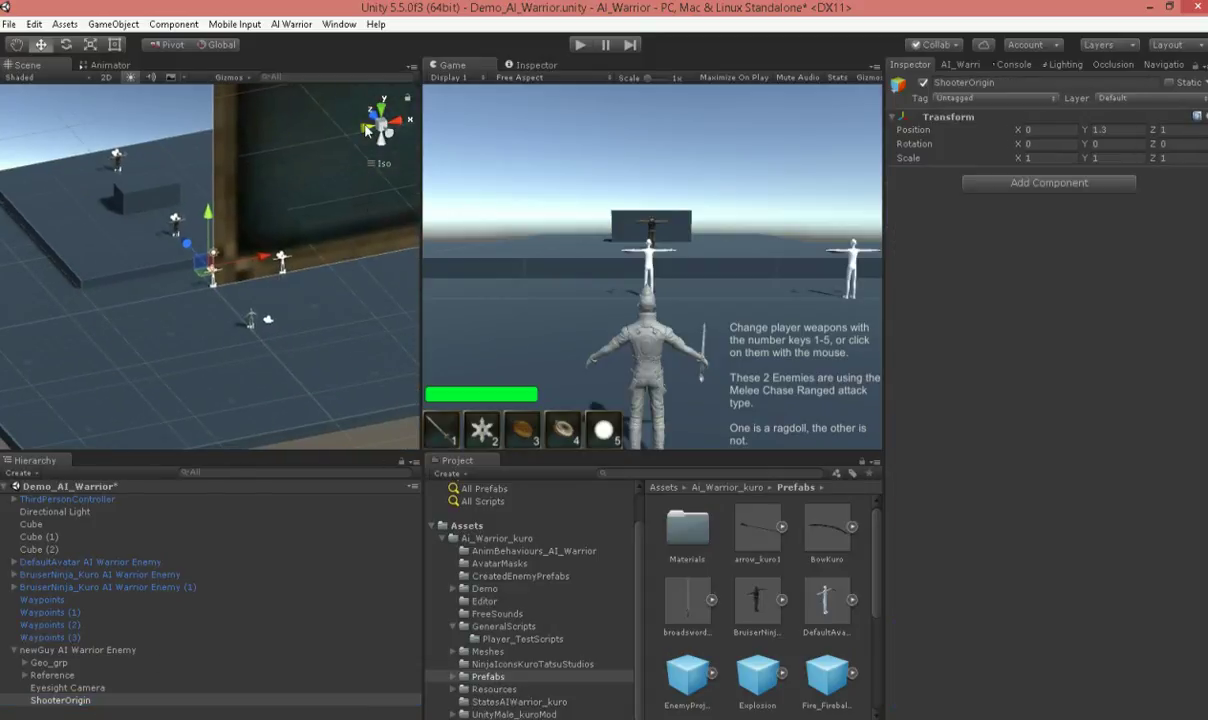
pyautogui.click(367, 128)
pyautogui.scroll(3, 222, 283)
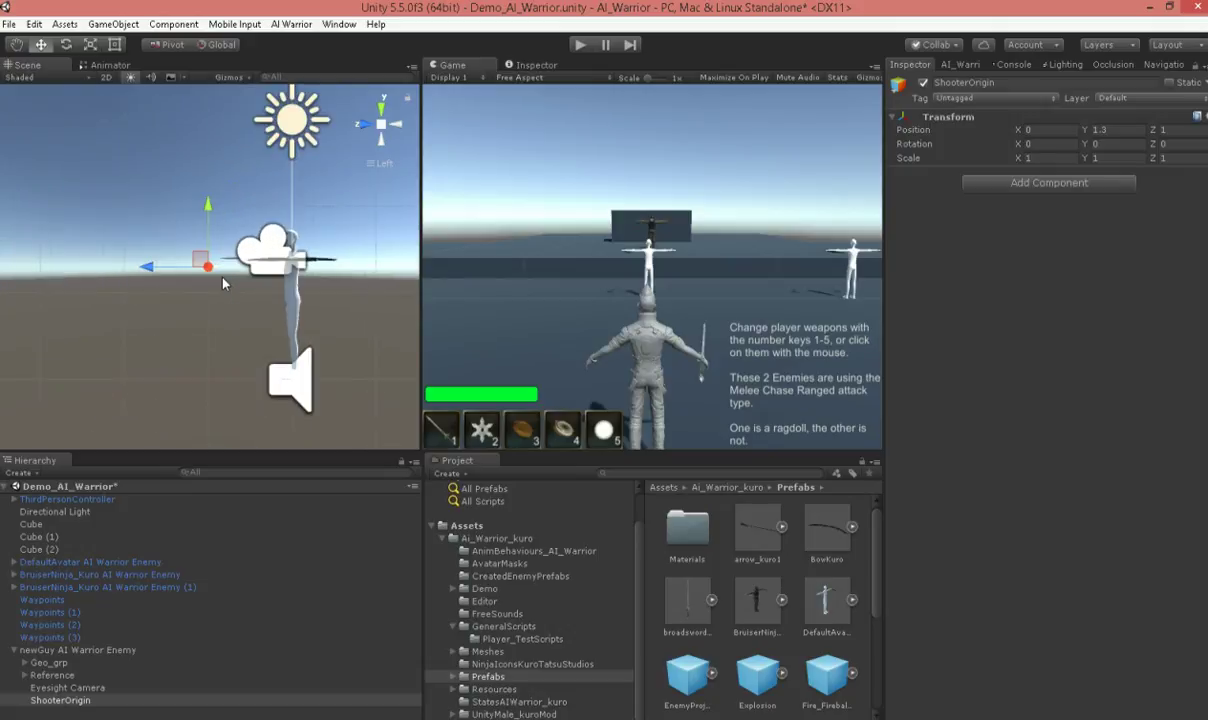
pyautogui.scroll(2, 222, 283)
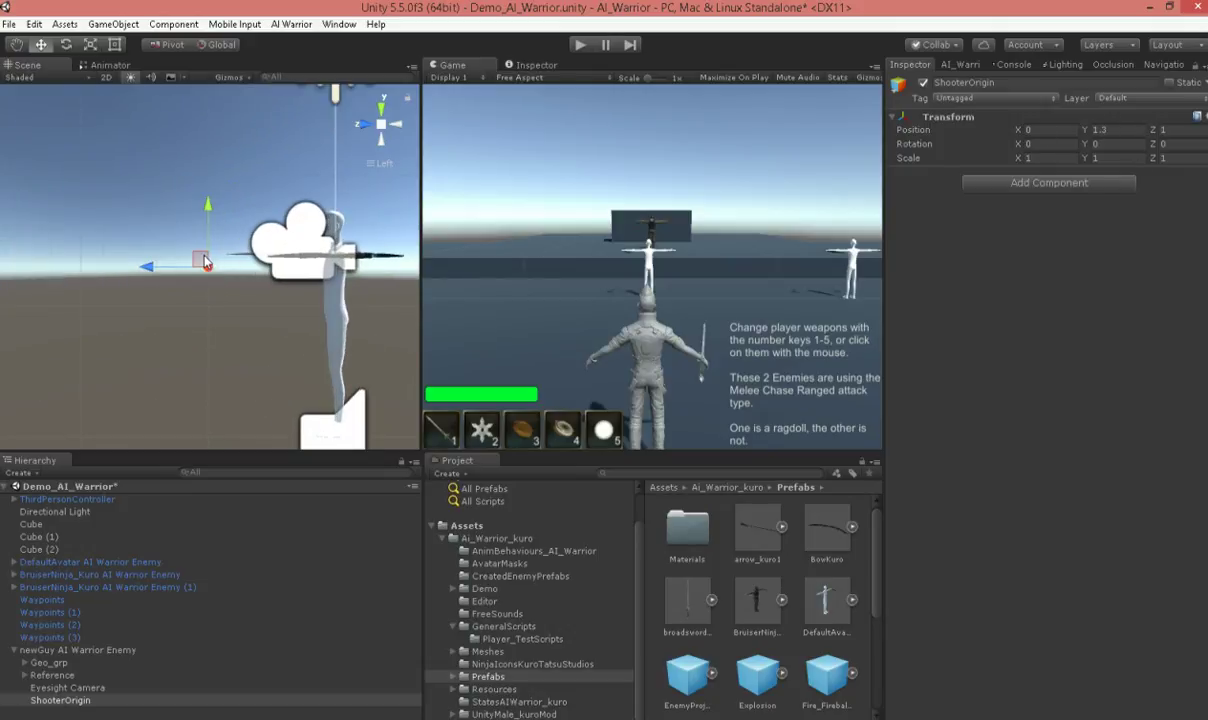
pyautogui.keyDown('alt'); pyautogui.moveTo(166, 250); pyautogui.dragTo(298, 380); pyautogui.keyUp('alt')
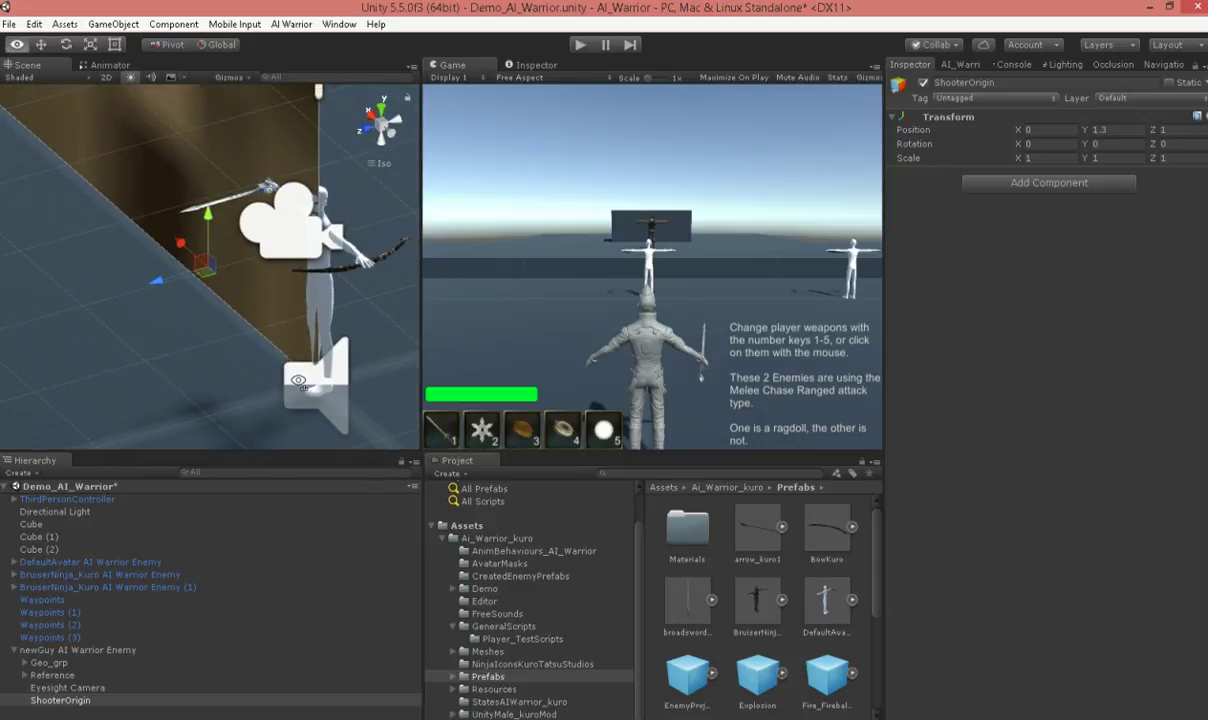
# Select the newGuy AI Warrior Enemy and collapse its Action Ranges foldout
pyautogui.click(92, 651)
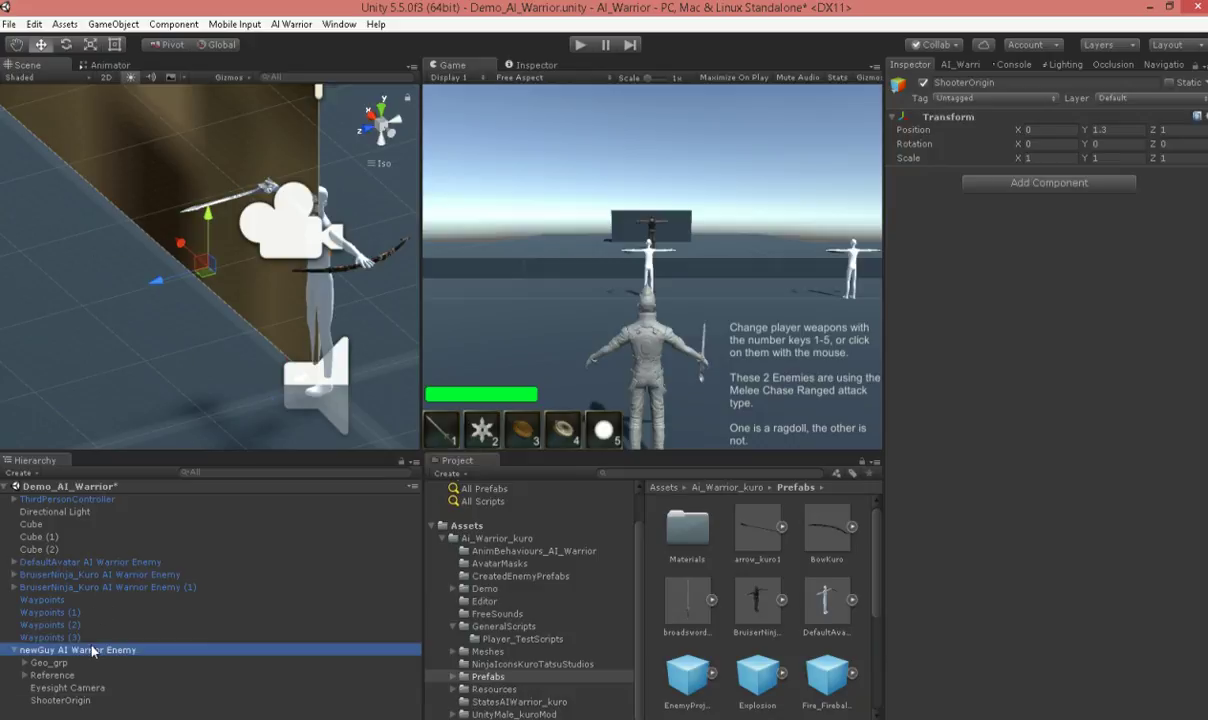
pyautogui.scroll(-4, 928, 505)
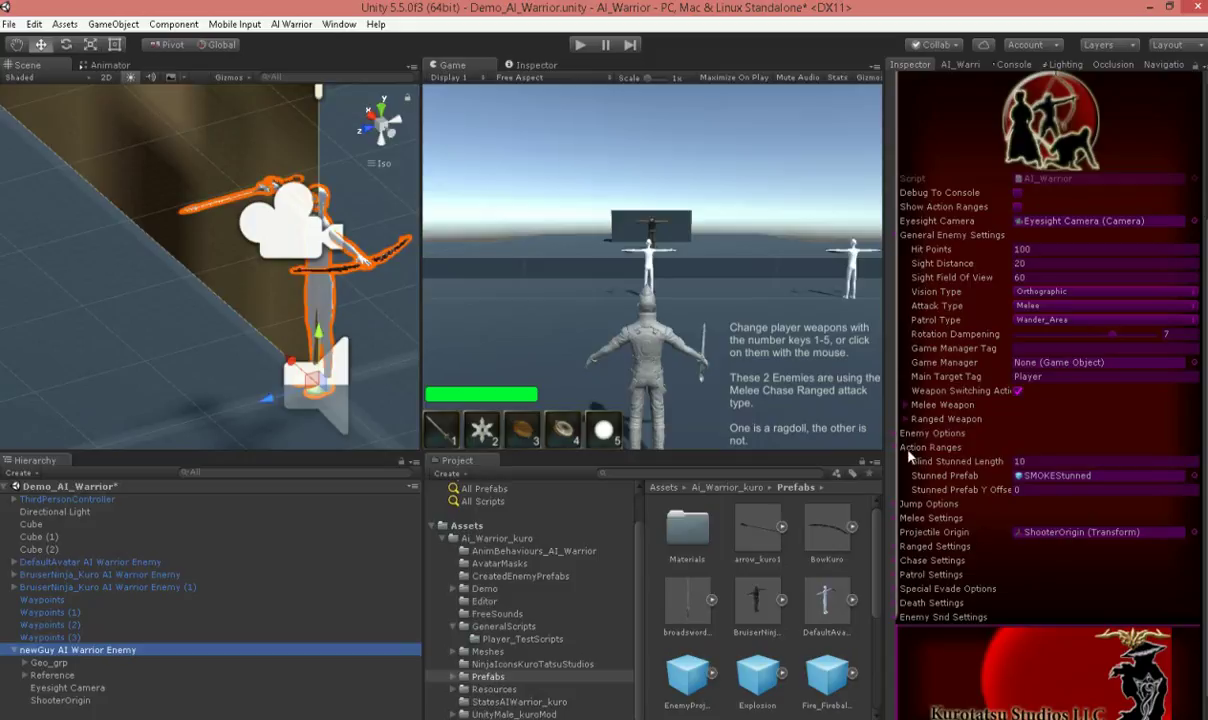
pyautogui.click(895, 448)
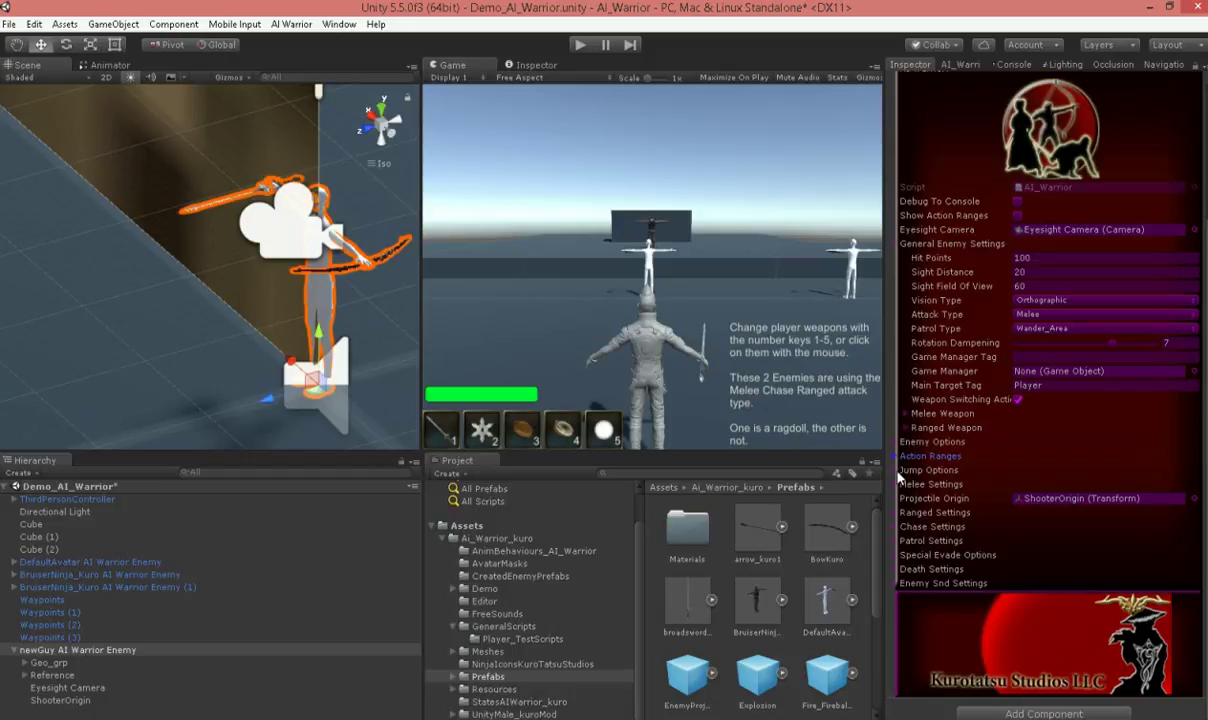
# Expand newGuy's Jump Options and enable Use Unreachable Jump, keeping Arched_Jump
pyautogui.click(927, 471)
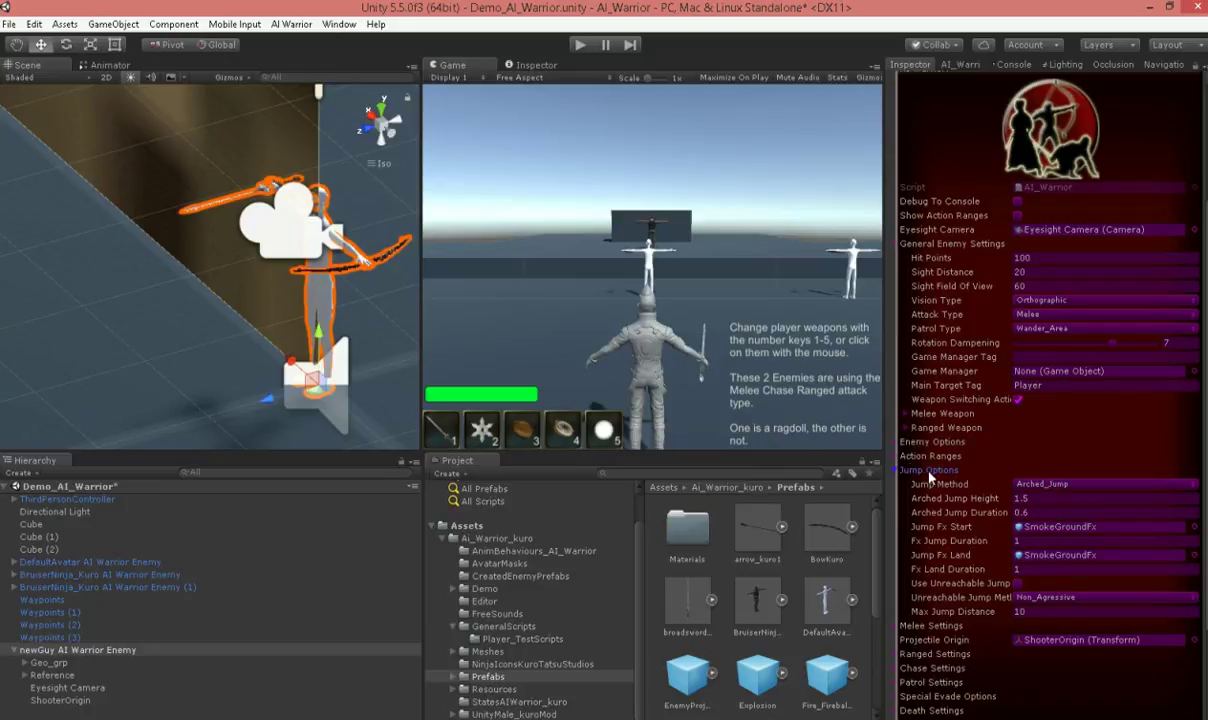
pyautogui.scroll(-5, 118, 262)
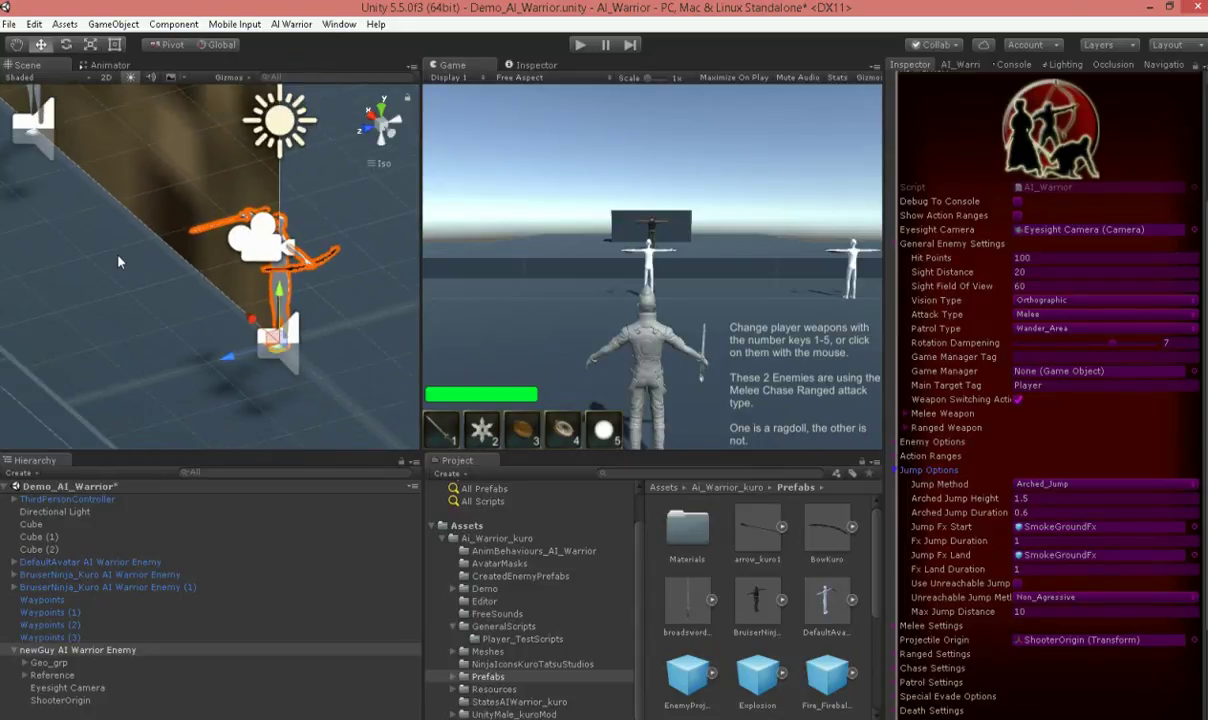
pyautogui.keyDown('alt'); pyautogui.moveTo(314, 220); pyautogui.dragTo(250, 225); pyautogui.keyUp('alt')
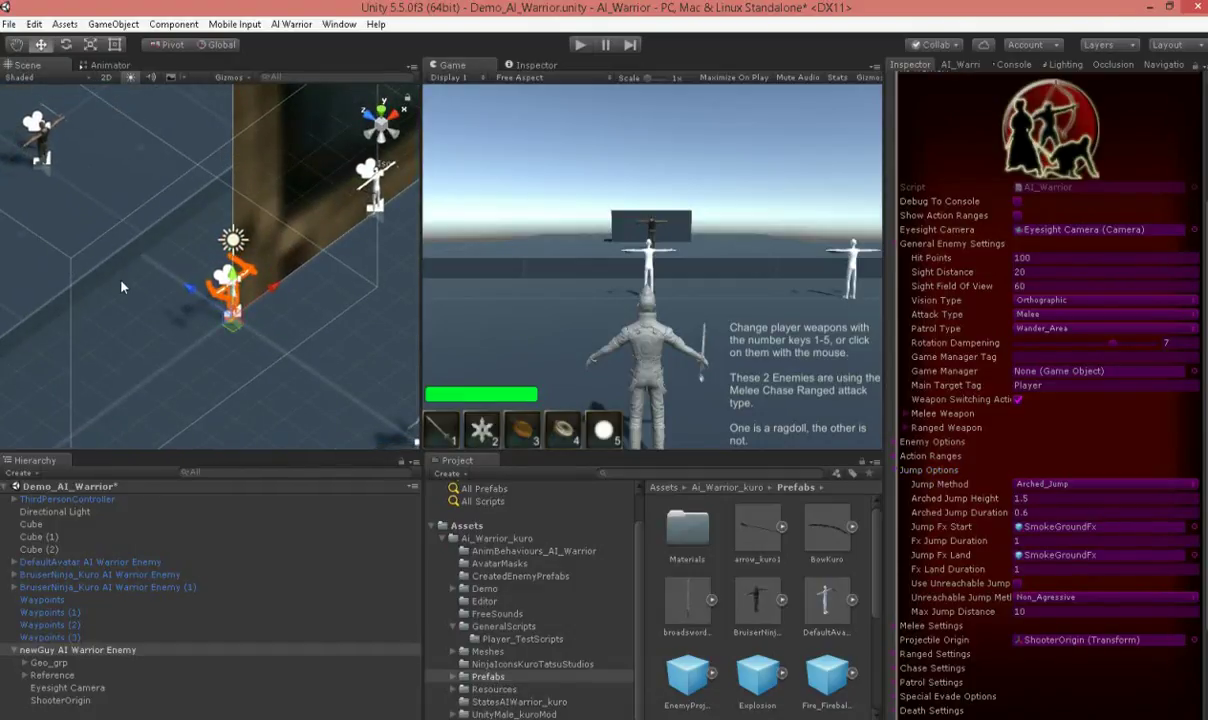
pyautogui.moveTo(110, 260); pyautogui.dragTo(212, 254, button='middle')
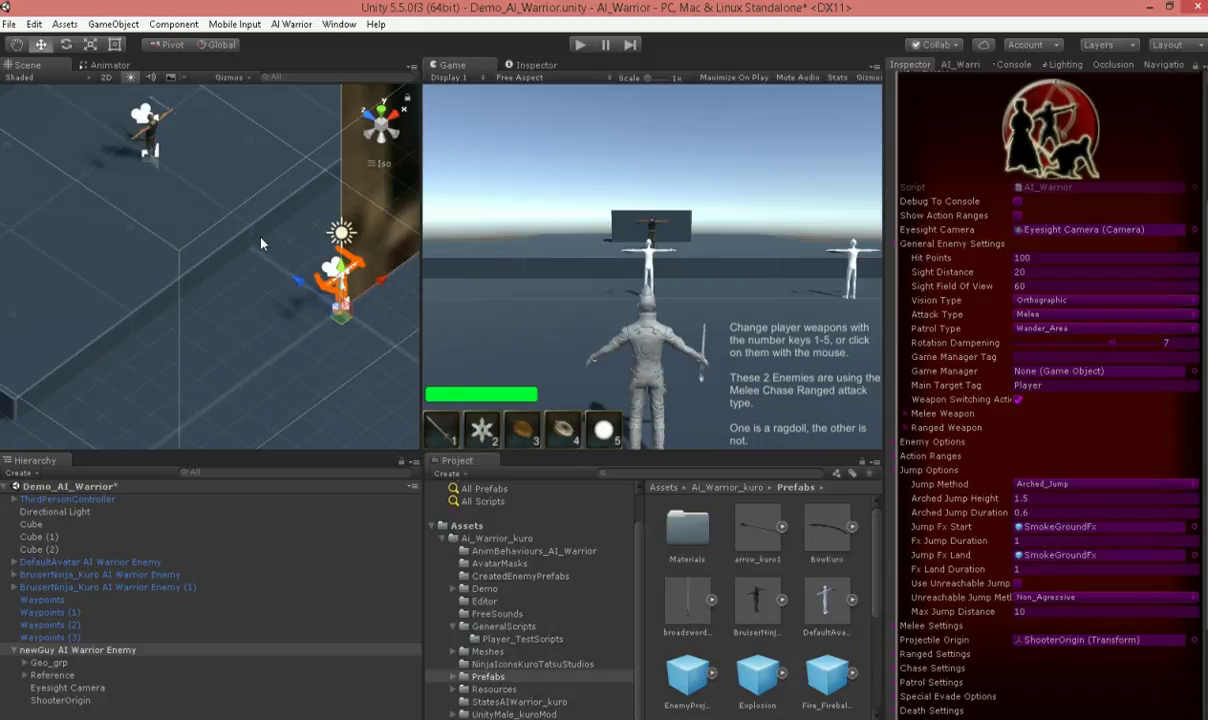
pyautogui.moveTo(238, 224)
pyautogui.keyDown('alt'); pyautogui.mouseDown()
pyautogui.moveTo(135, 228)
pyautogui.moveTo(258, 213)
pyautogui.mouseUp(); pyautogui.keyUp('alt')
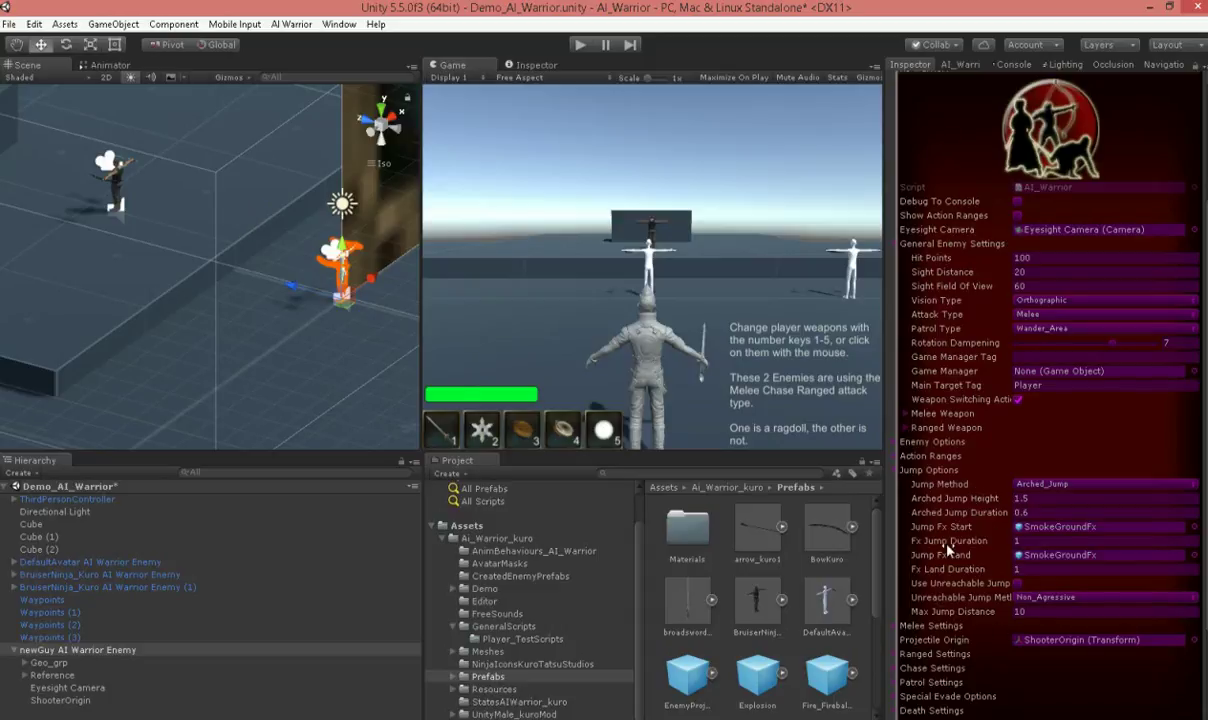
pyautogui.click(1019, 585)
# Collapse Jump Options and look over newGuy's Enemy Snd Settings
pyautogui.click(899, 471)
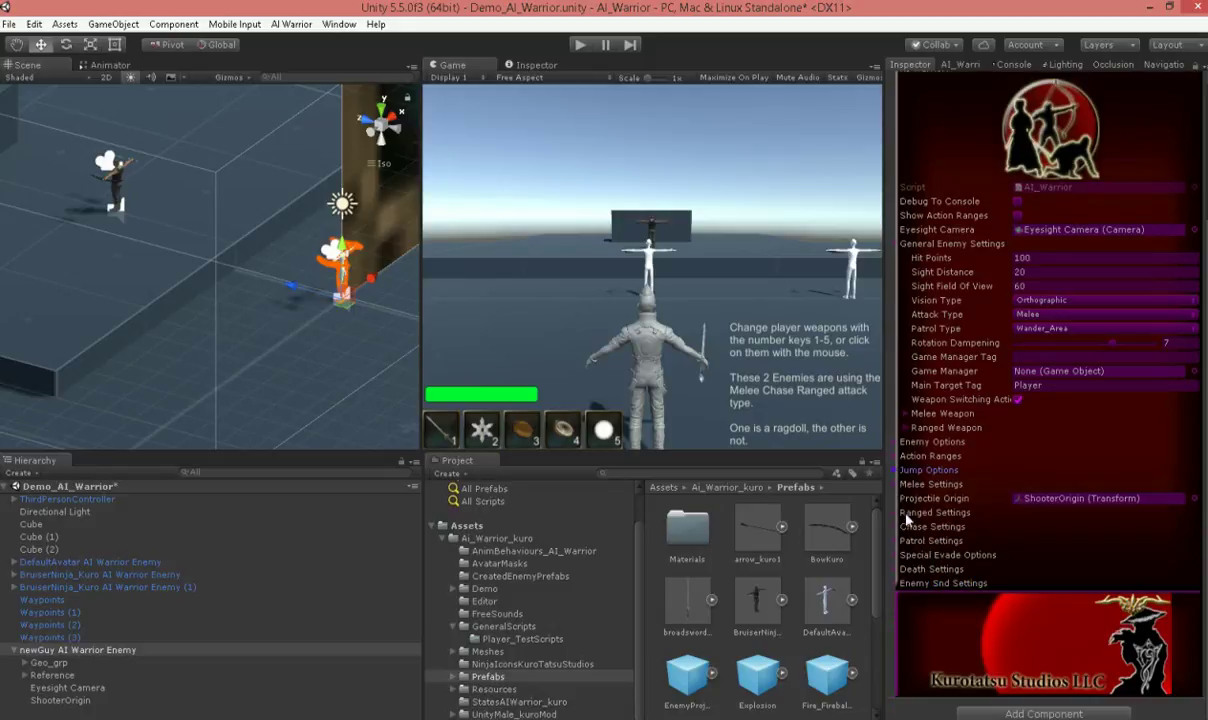
pyautogui.click(899, 582)
pyautogui.scroll(-6, 897, 590)
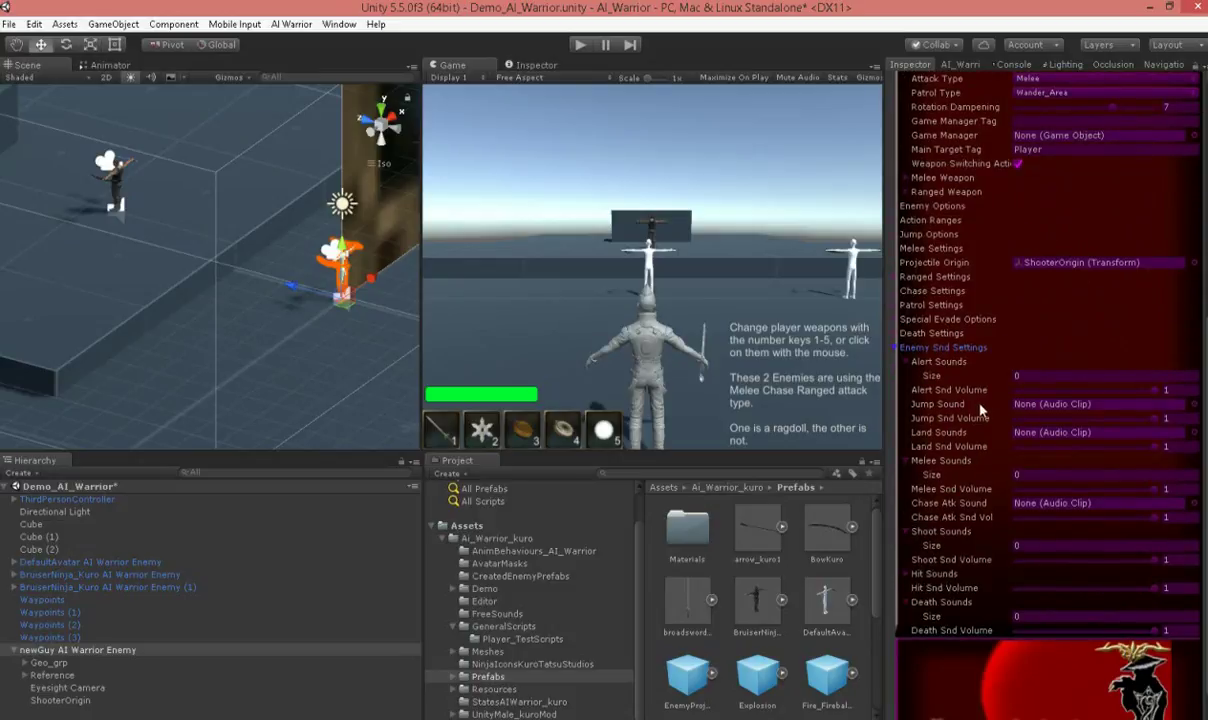
pyautogui.click(898, 348)
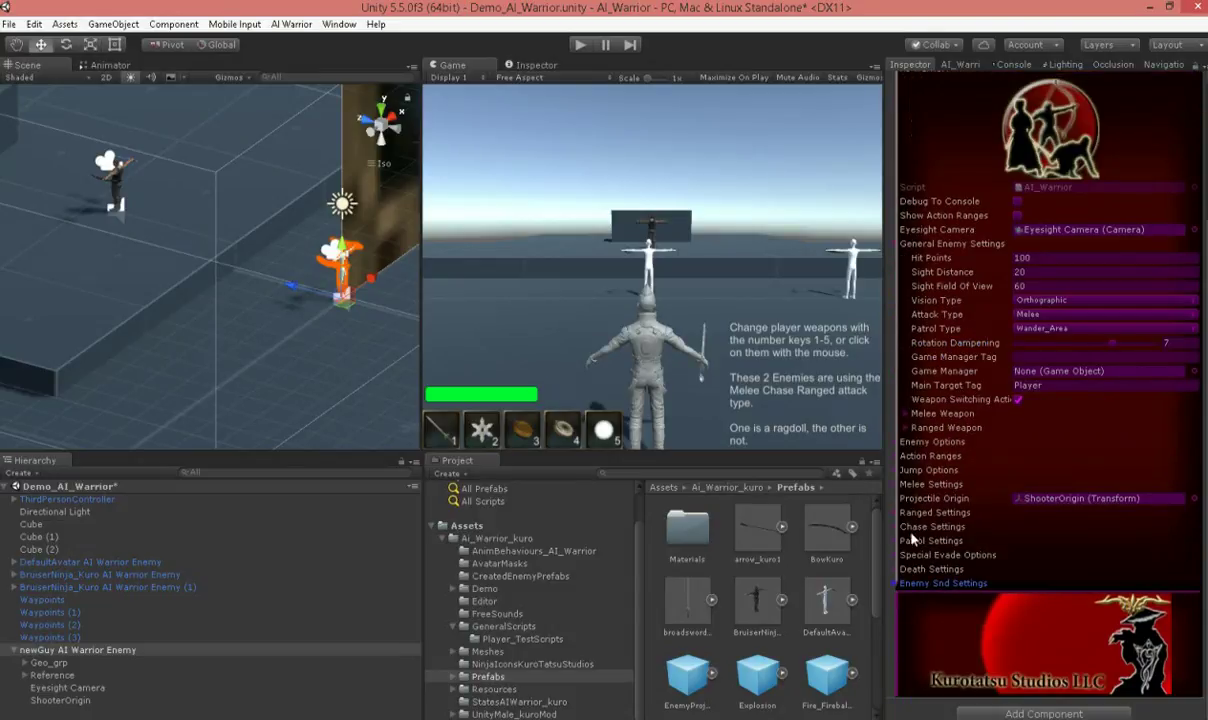
# Show Death Settings: BloodSplatterDecal blood decal, Blood Hit death effect, body destroy time 3
pyautogui.click(900, 569)
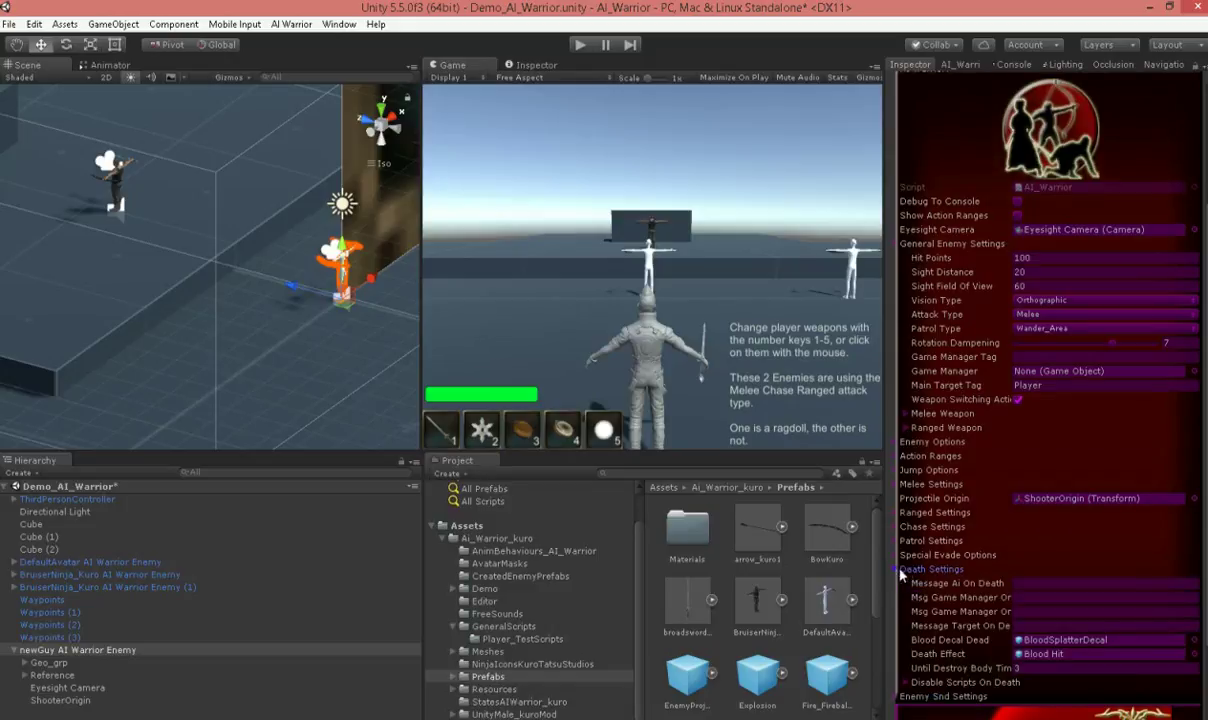
pyautogui.scroll(-5, 960, 520)
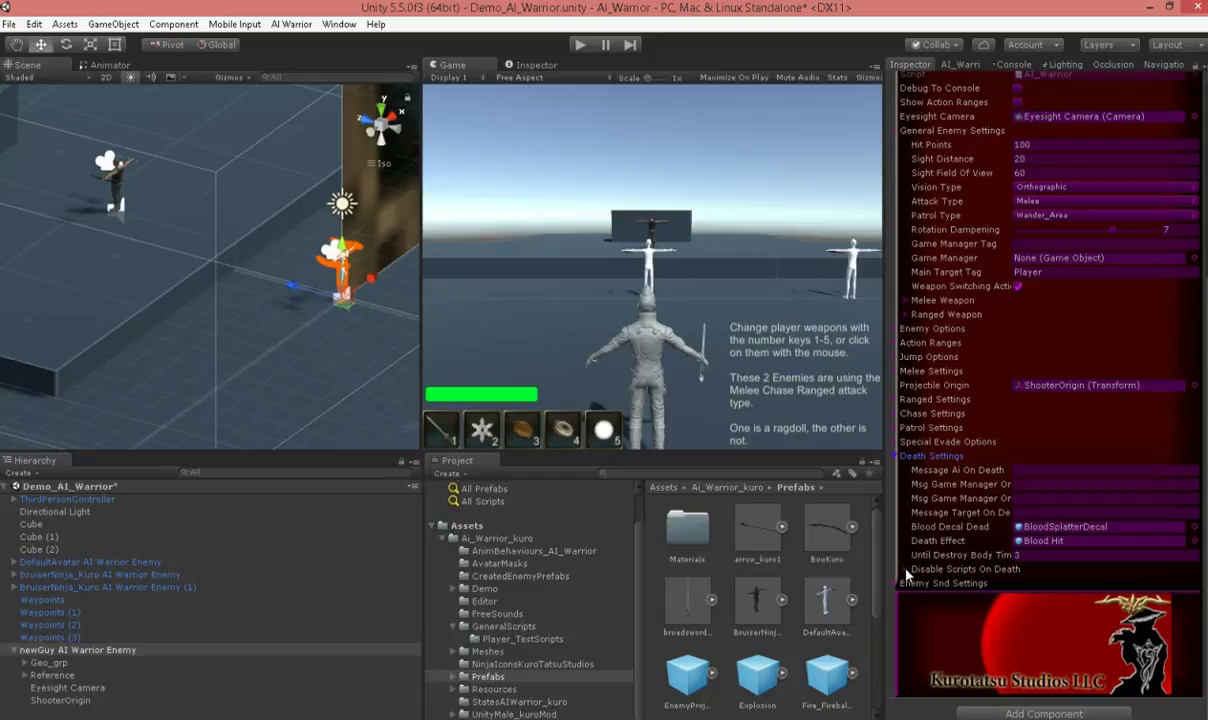
pyautogui.click(906, 571)
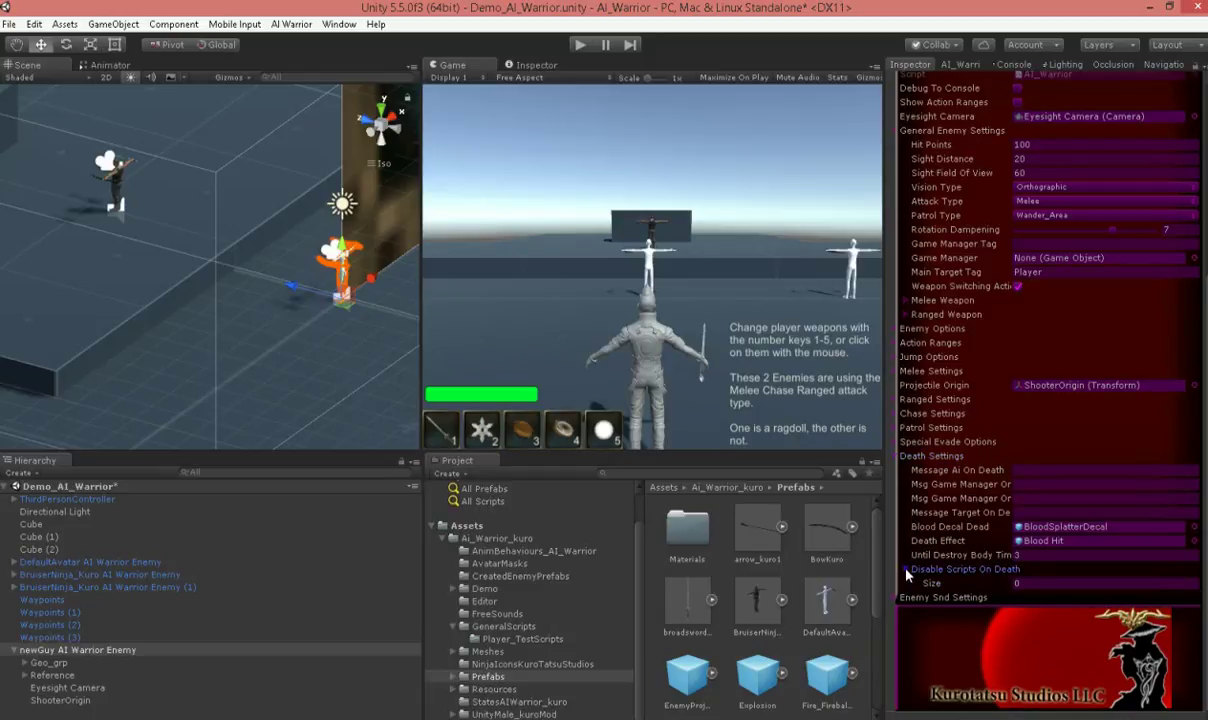
pyautogui.click(906, 571)
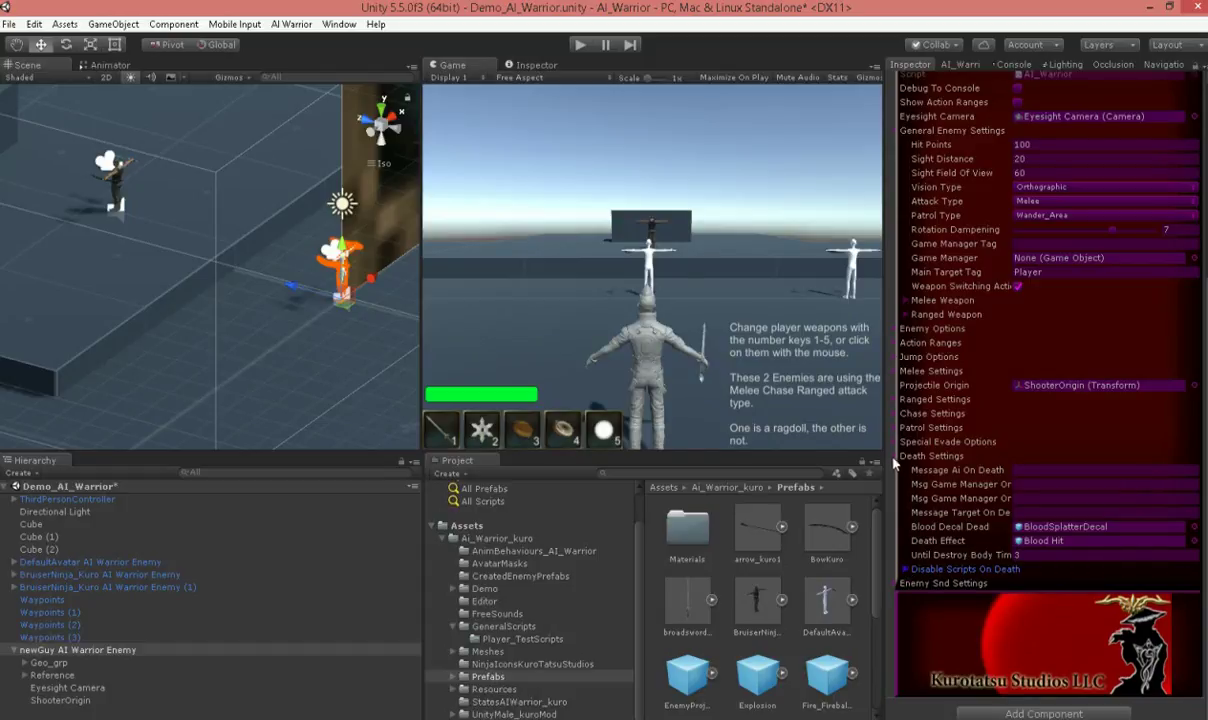
# Compare both BruiserNinja_Kuro enemies, ending on the DefaultAvatar AI Warrior Enemy's settings
pyautogui.scroll(3, 900, 470)
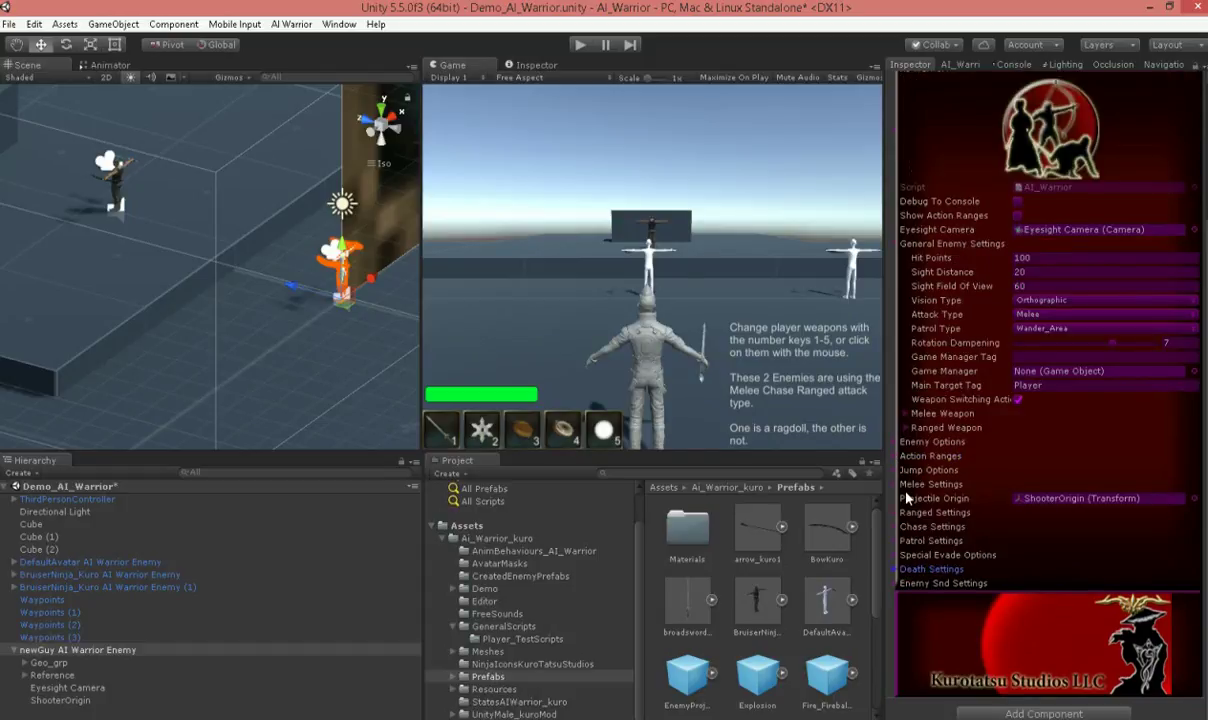
pyautogui.scroll(5, 918, 350)
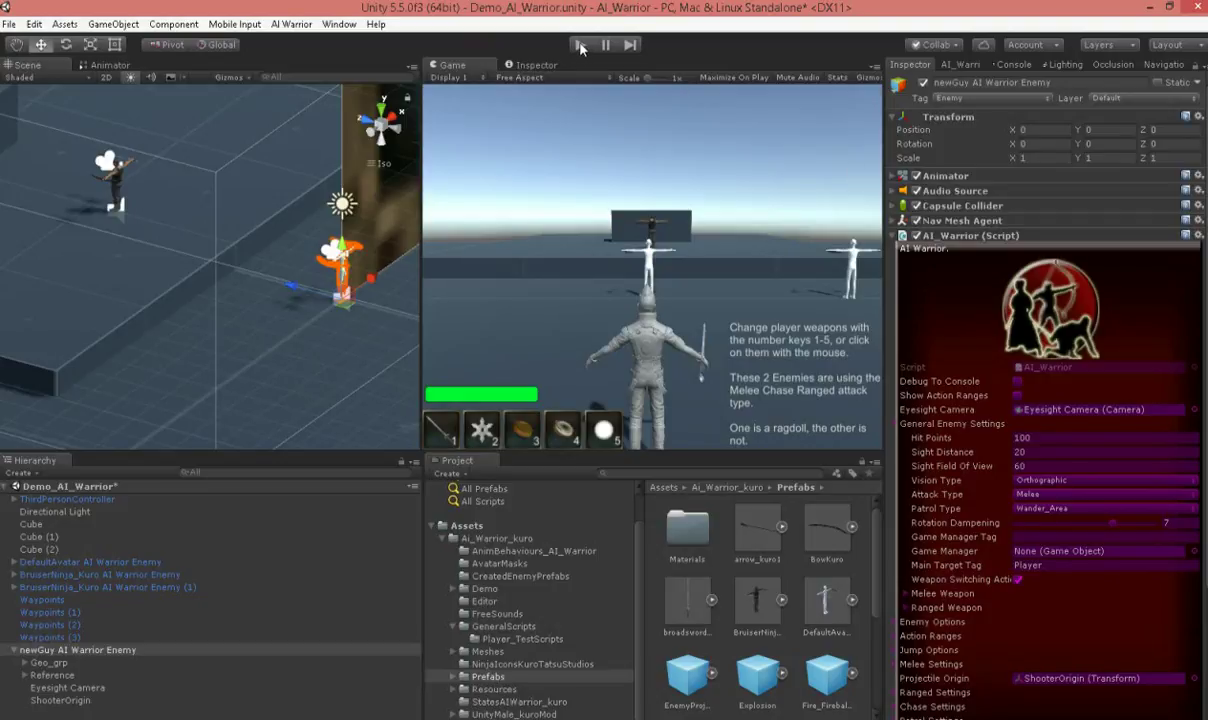
pyautogui.click(86, 576)
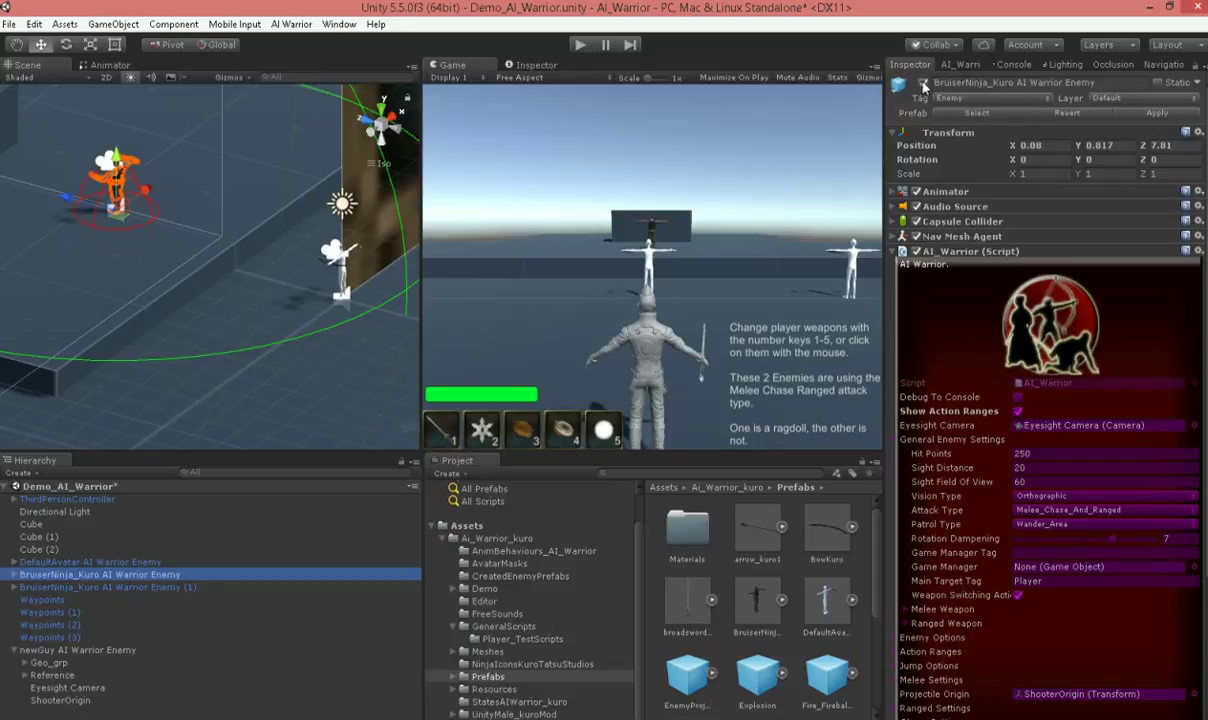
pyautogui.click(138, 587)
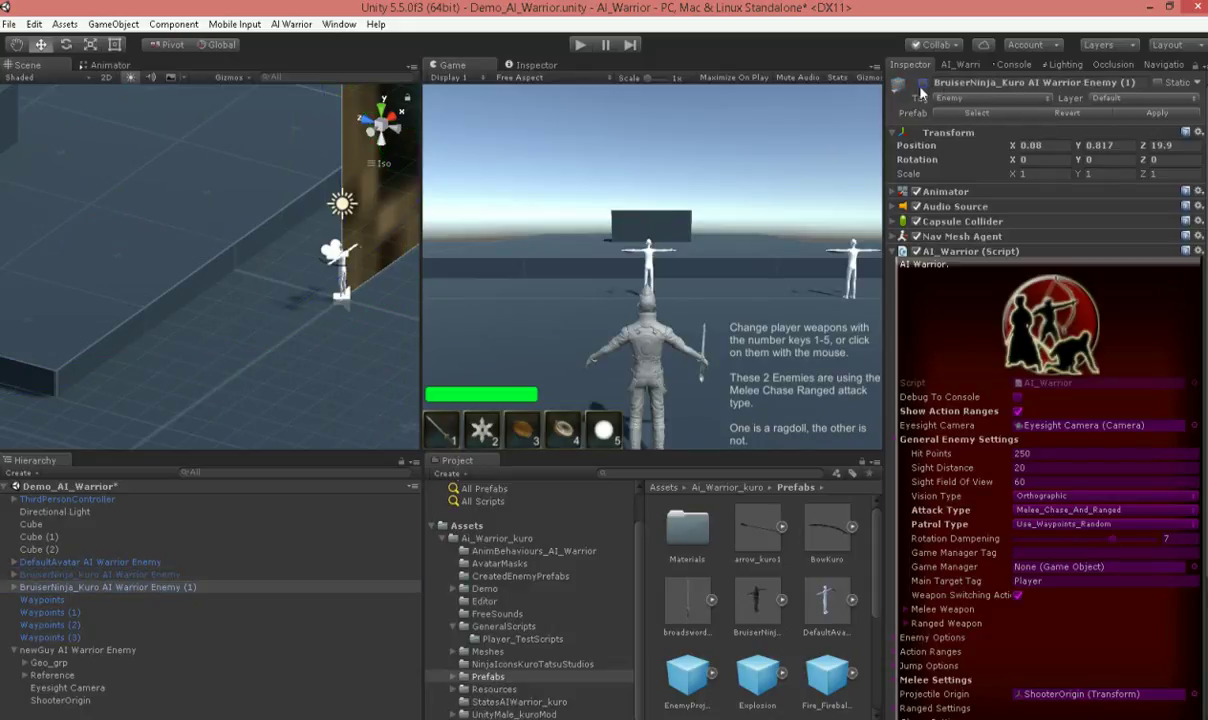
pyautogui.click(118, 564)
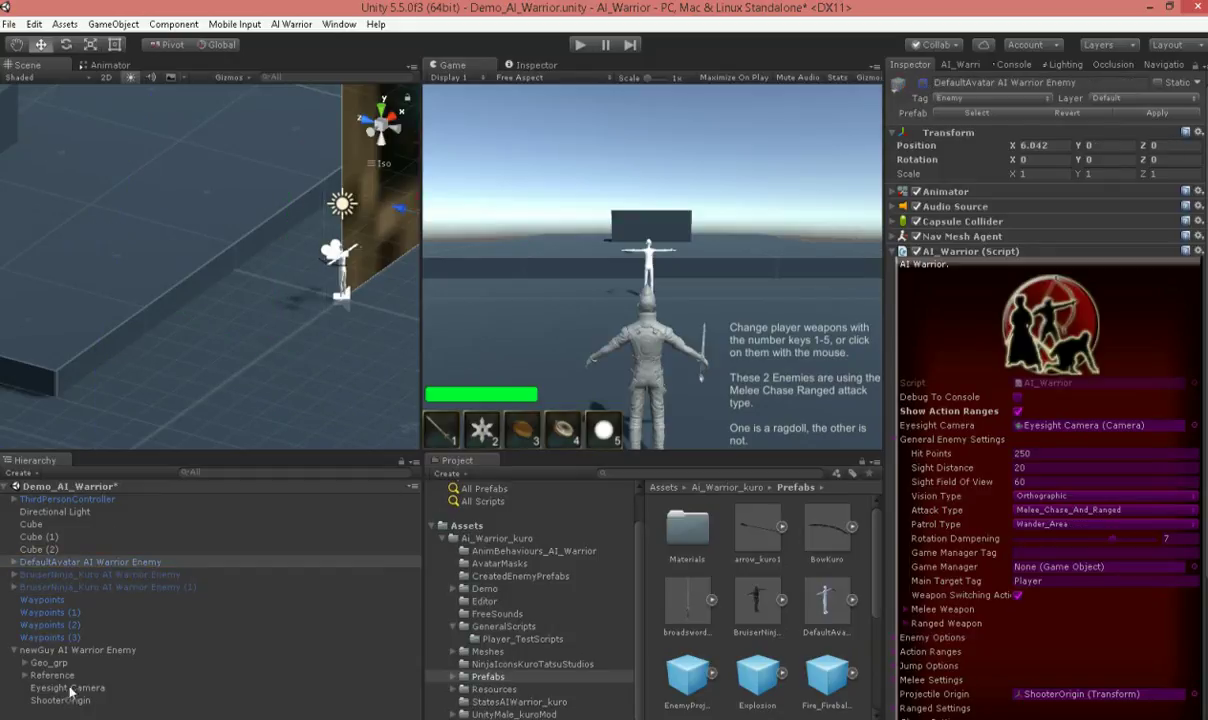
pyautogui.click(84, 651)
pyautogui.press('f')
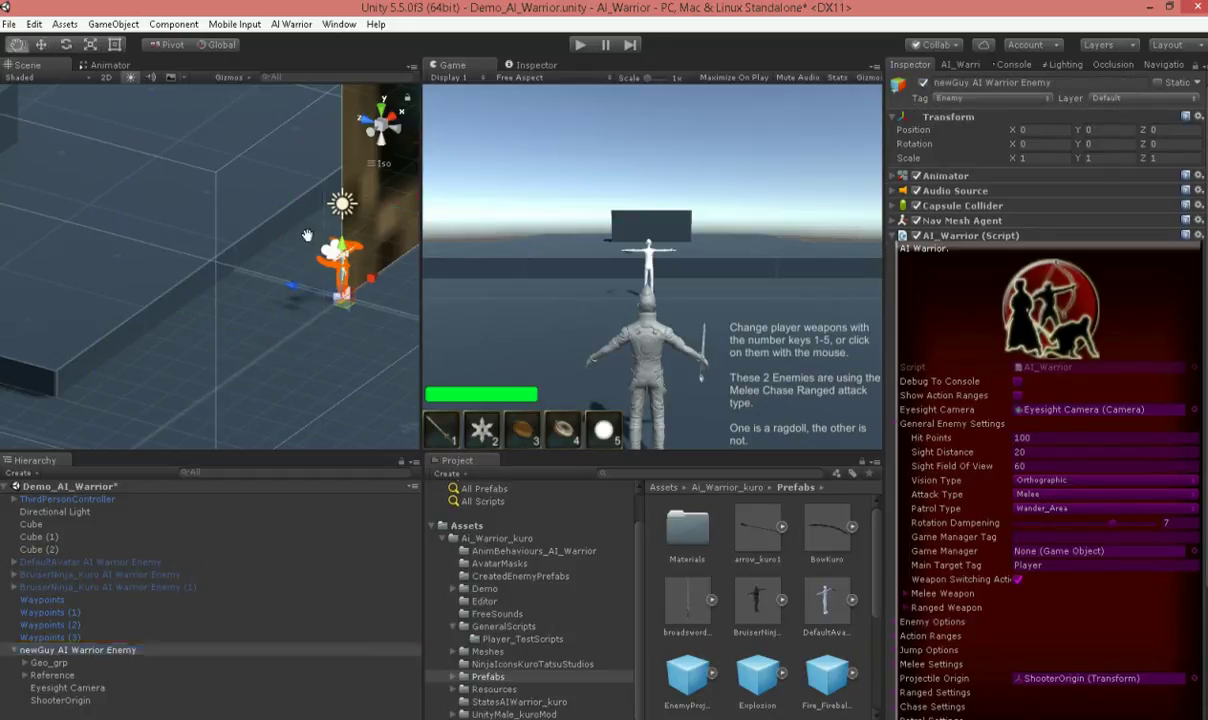
pyautogui.click(1017, 396)
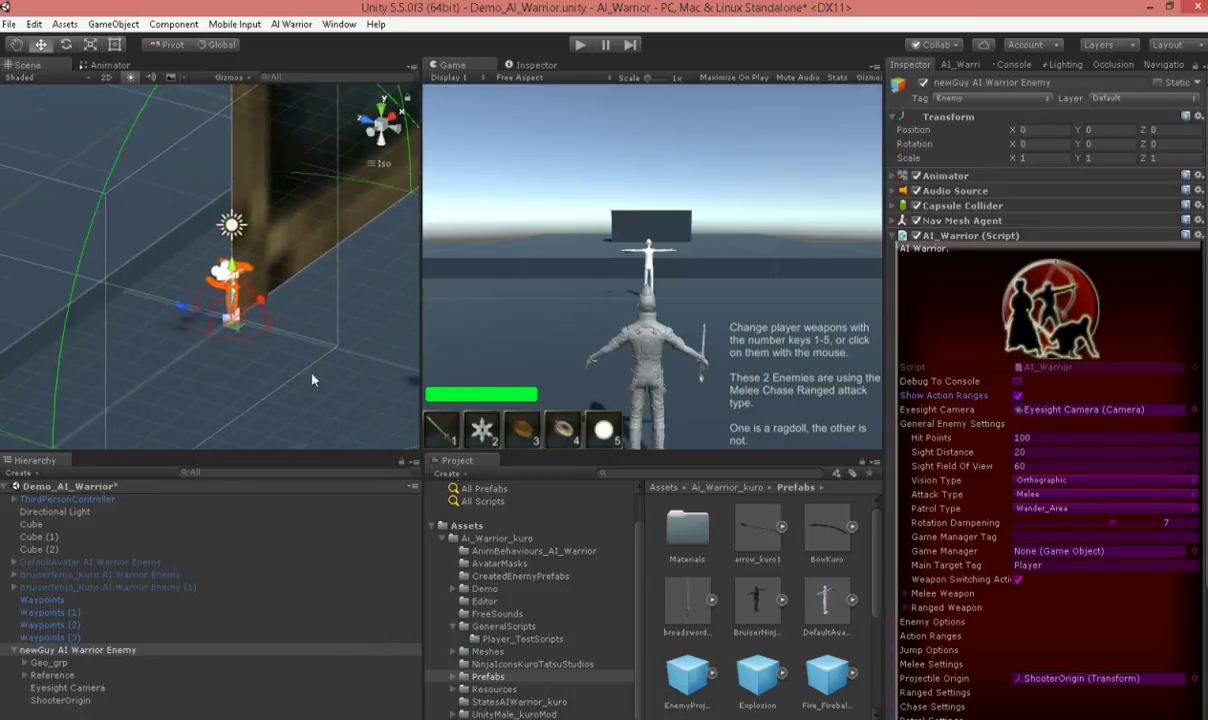
pyautogui.moveTo(280, 339)
pyautogui.keyDown('alt'); pyautogui.mouseDown()
pyautogui.moveTo(597, 304)
pyautogui.moveTo(503, 286)
pyautogui.moveTo(272, 333)
pyautogui.mouseUp(); pyautogui.keyUp('alt')
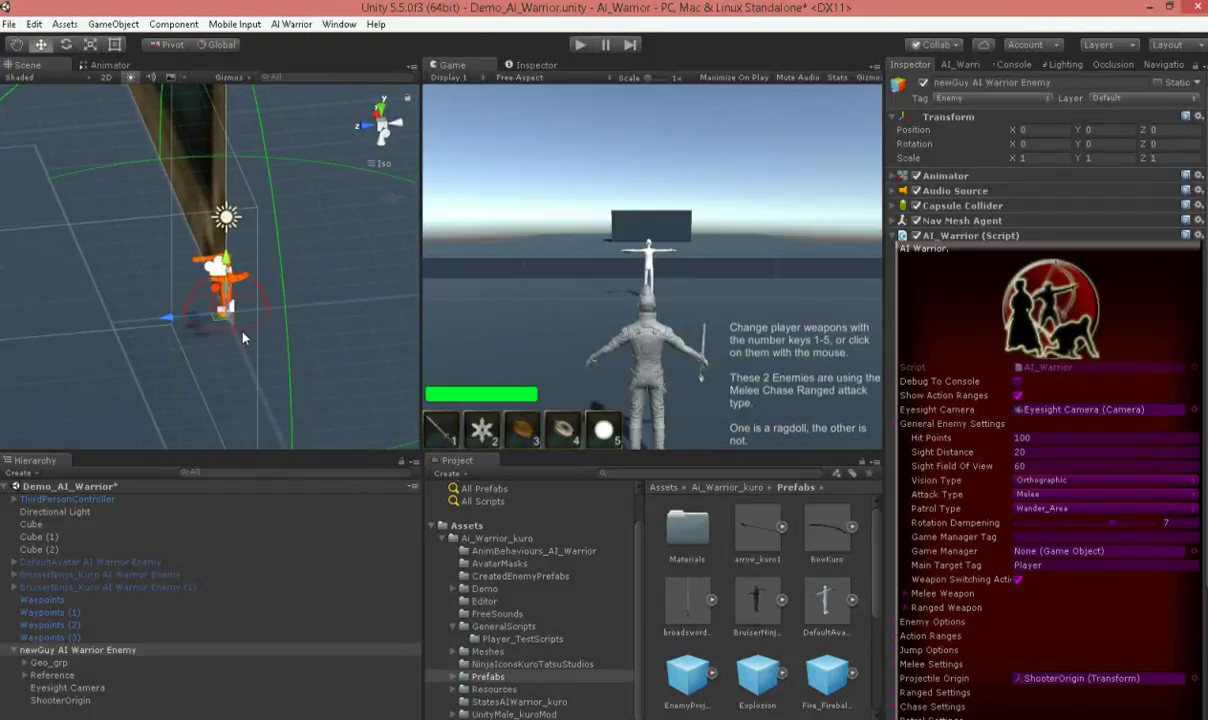
pyautogui.scroll(-5, 243, 338)
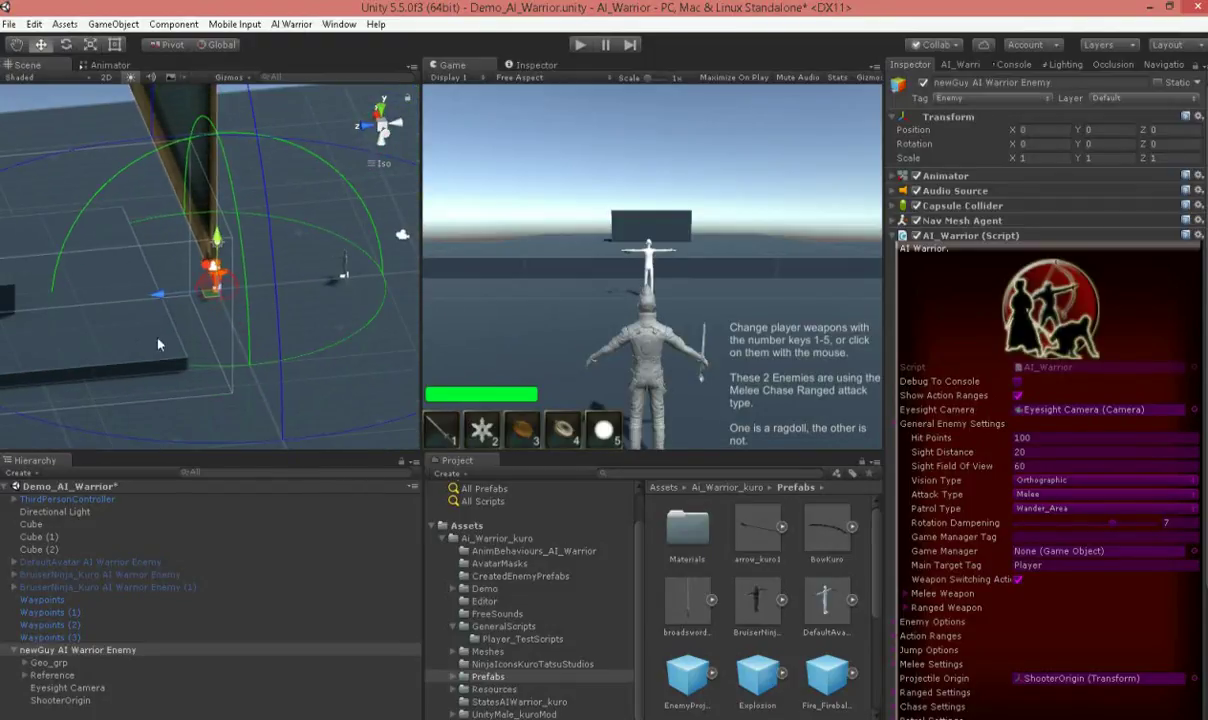
pyautogui.keyDown('alt'); pyautogui.moveTo(243, 365); pyautogui.dragTo(170, 408); pyautogui.keyUp('alt')
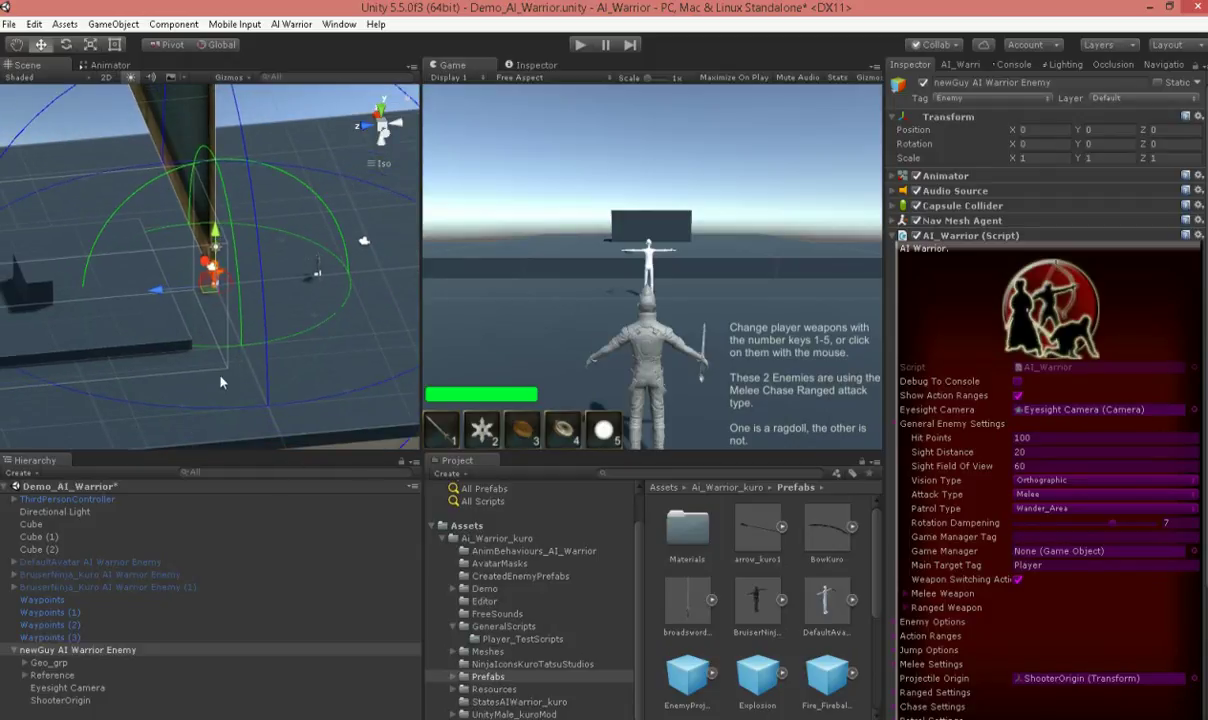
pyautogui.keyDown('alt'); pyautogui.moveTo(207, 353); pyautogui.dragTo(325, 330); pyautogui.keyUp('alt')
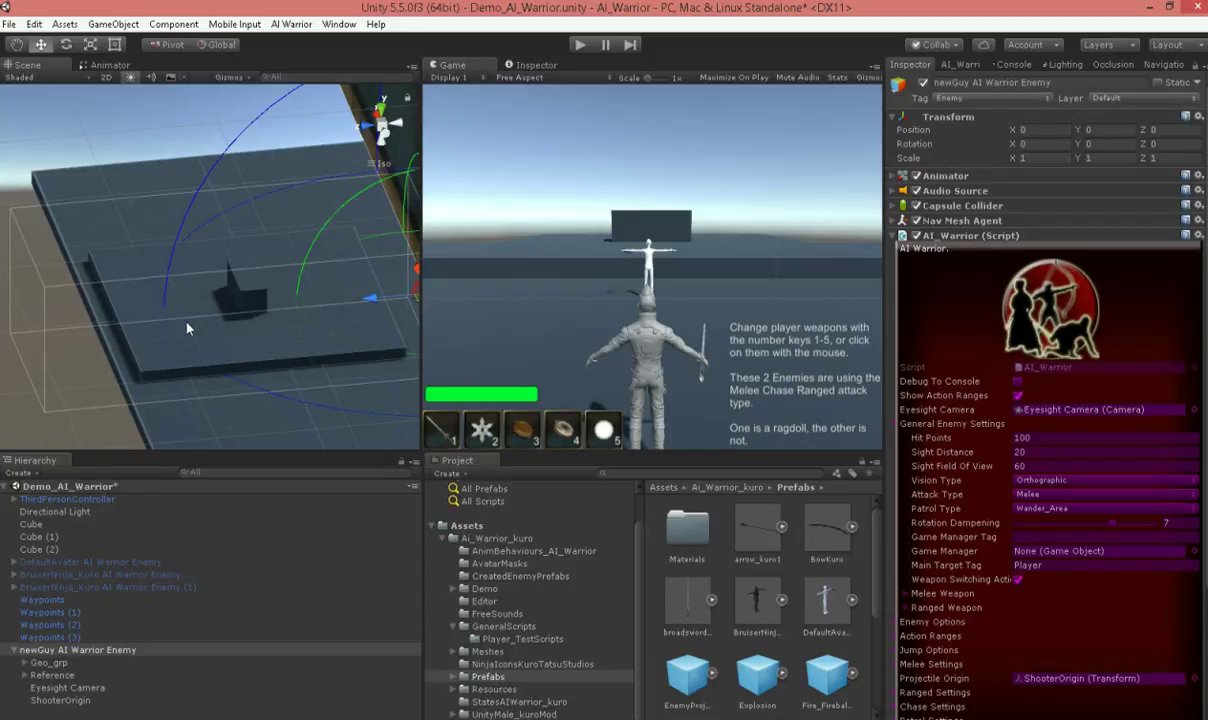
pyautogui.keyDown('alt'); pyautogui.moveTo(268, 284); pyautogui.dragTo(340, 272); pyautogui.keyUp('alt')
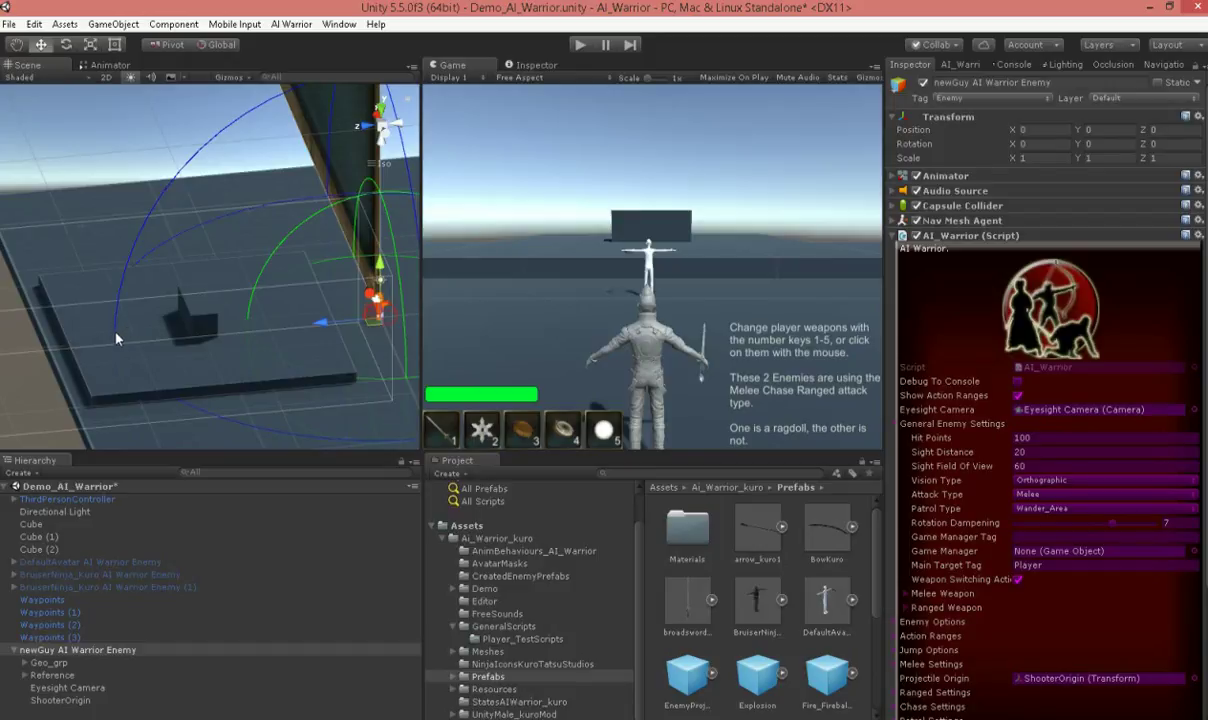
pyautogui.keyDown('alt'); pyautogui.moveTo(305, 268); pyautogui.dragTo(360, 240); pyautogui.keyUp('alt')
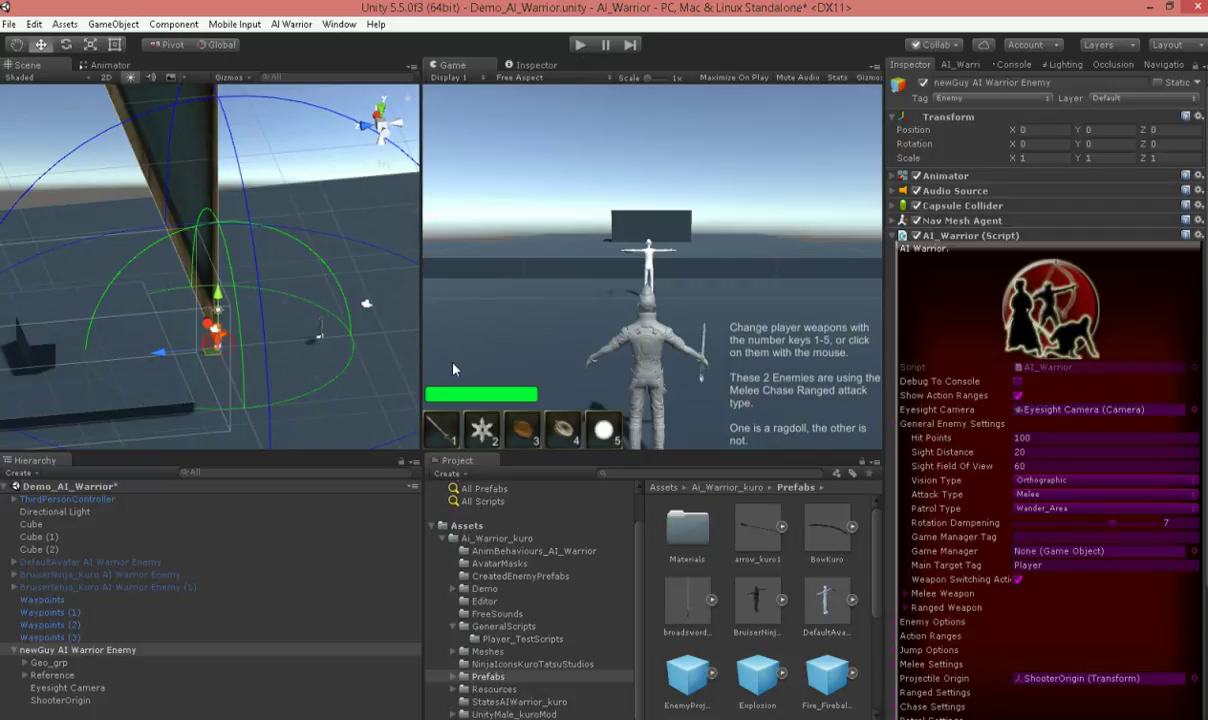
# Play-test, attacking newGuy until its Hit Points reach -5, then walk away and stop
pyautogui.click(582, 45)
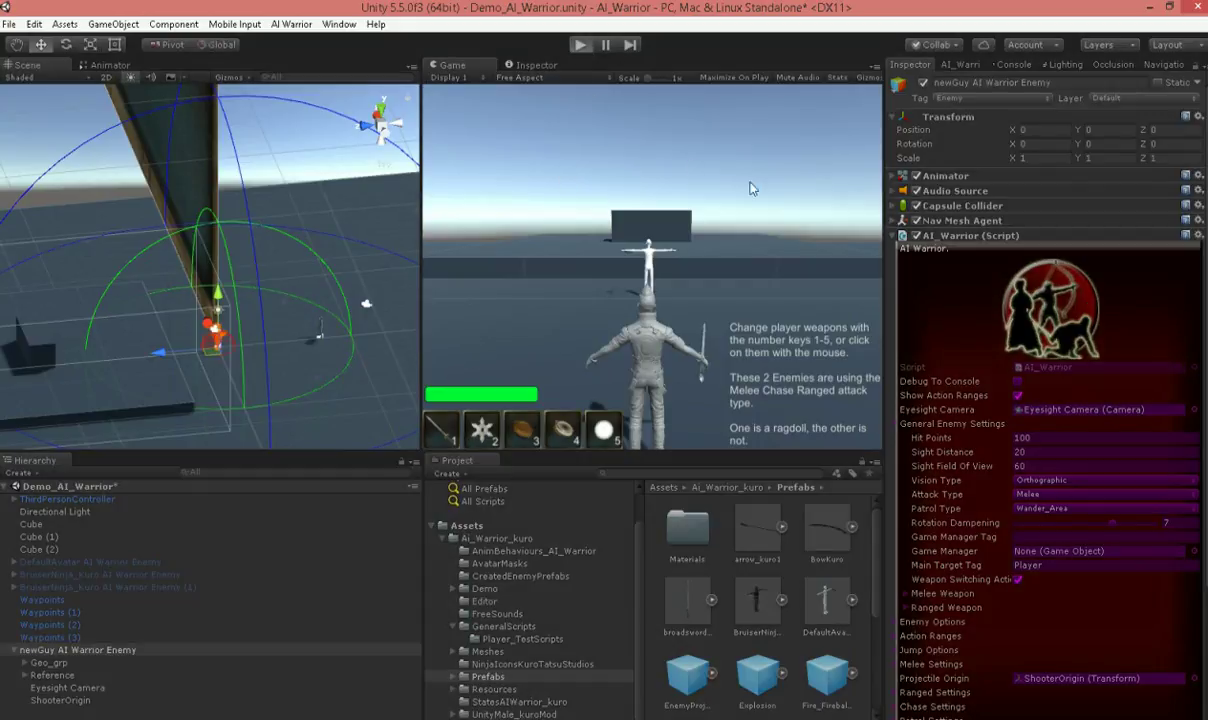
pyautogui.click(800, 201)
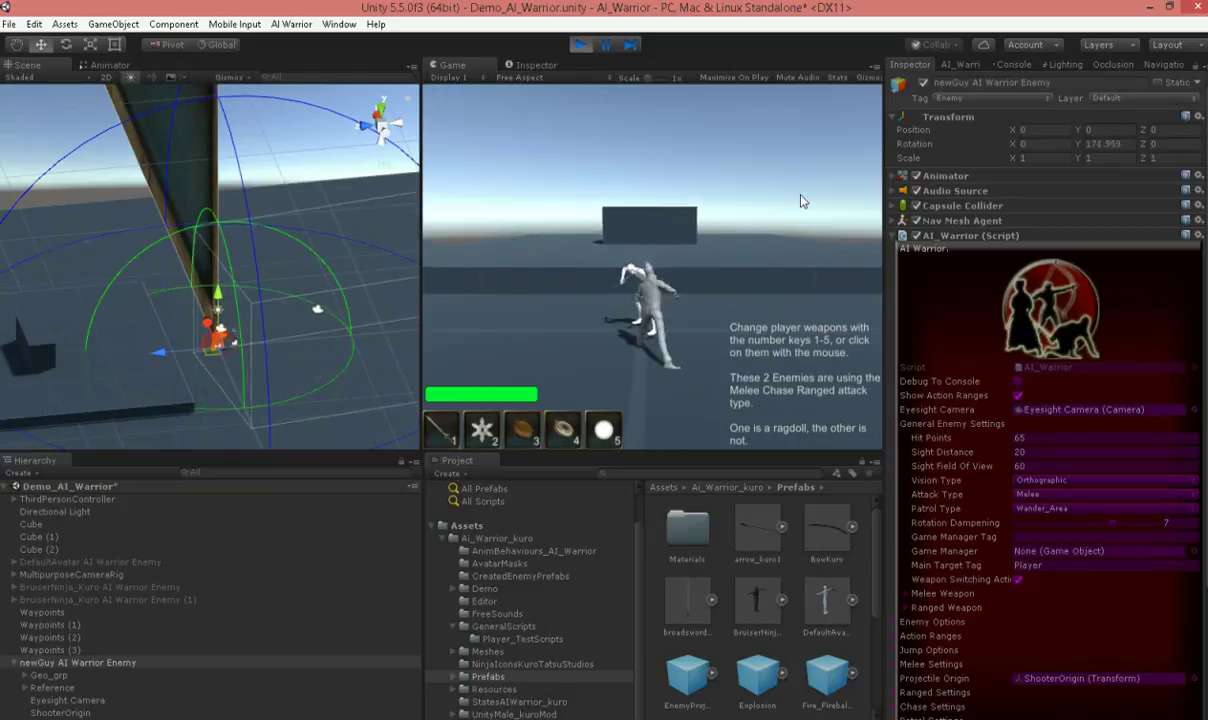
pyautogui.click(800, 201)
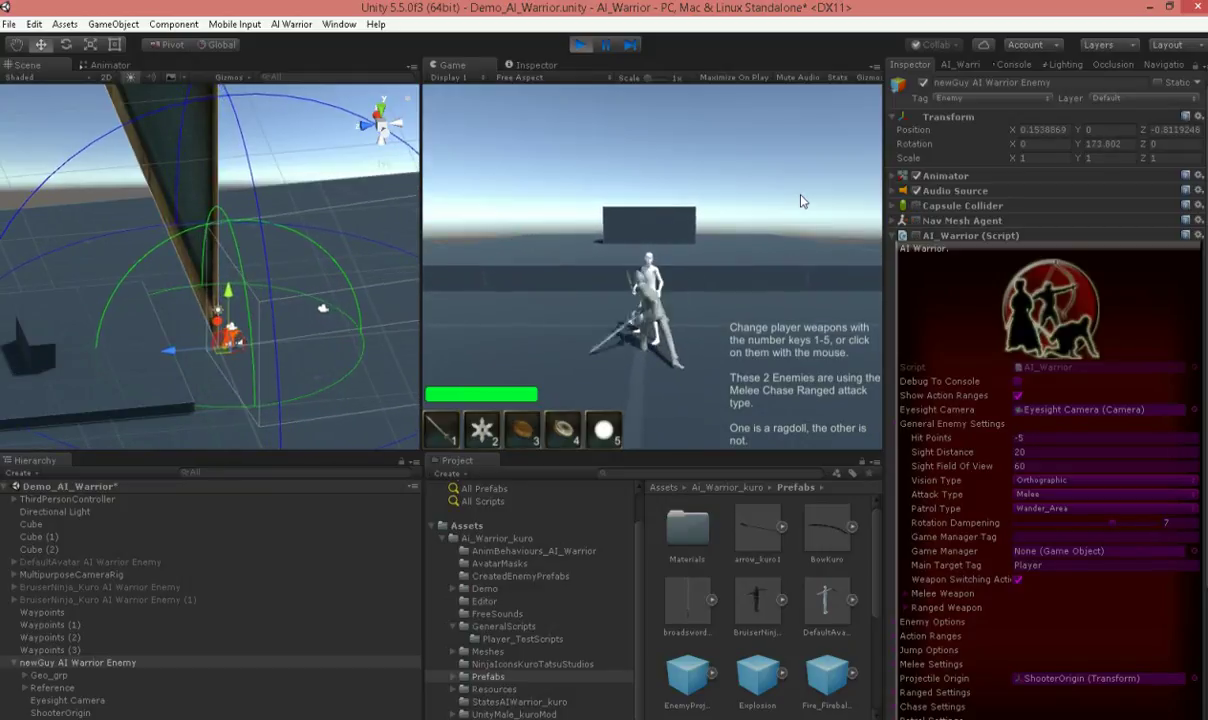
pyautogui.press('w')
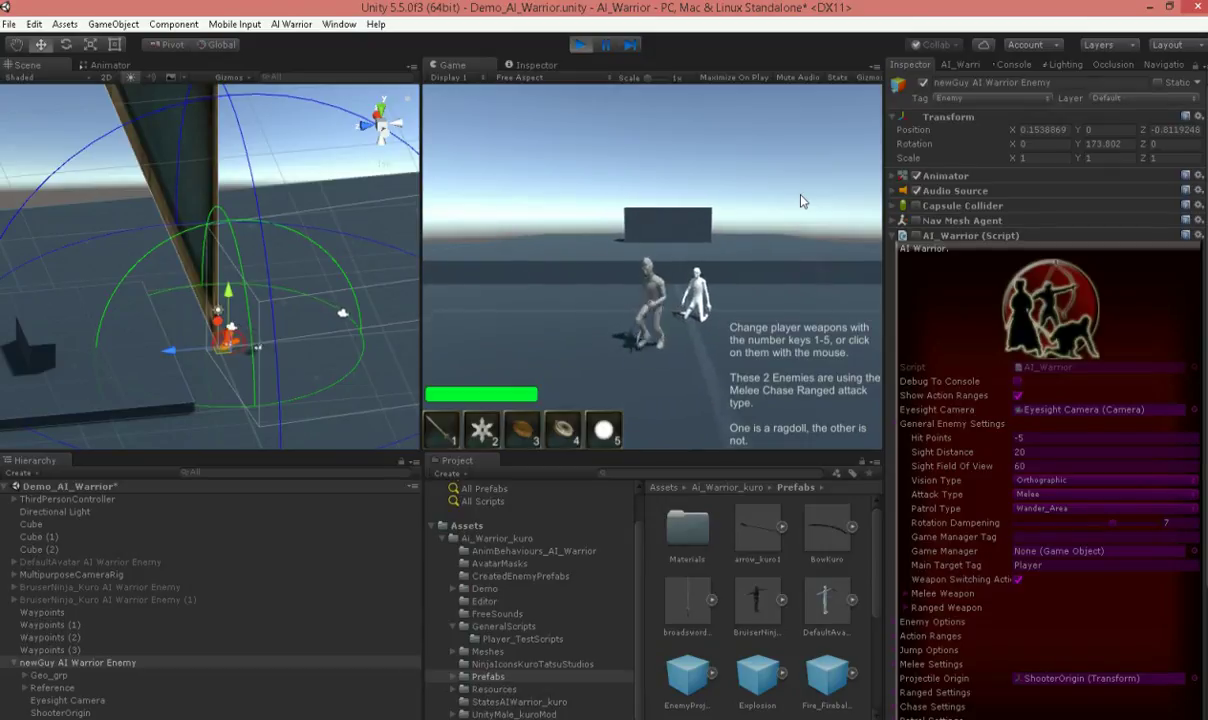
pyautogui.press('w')
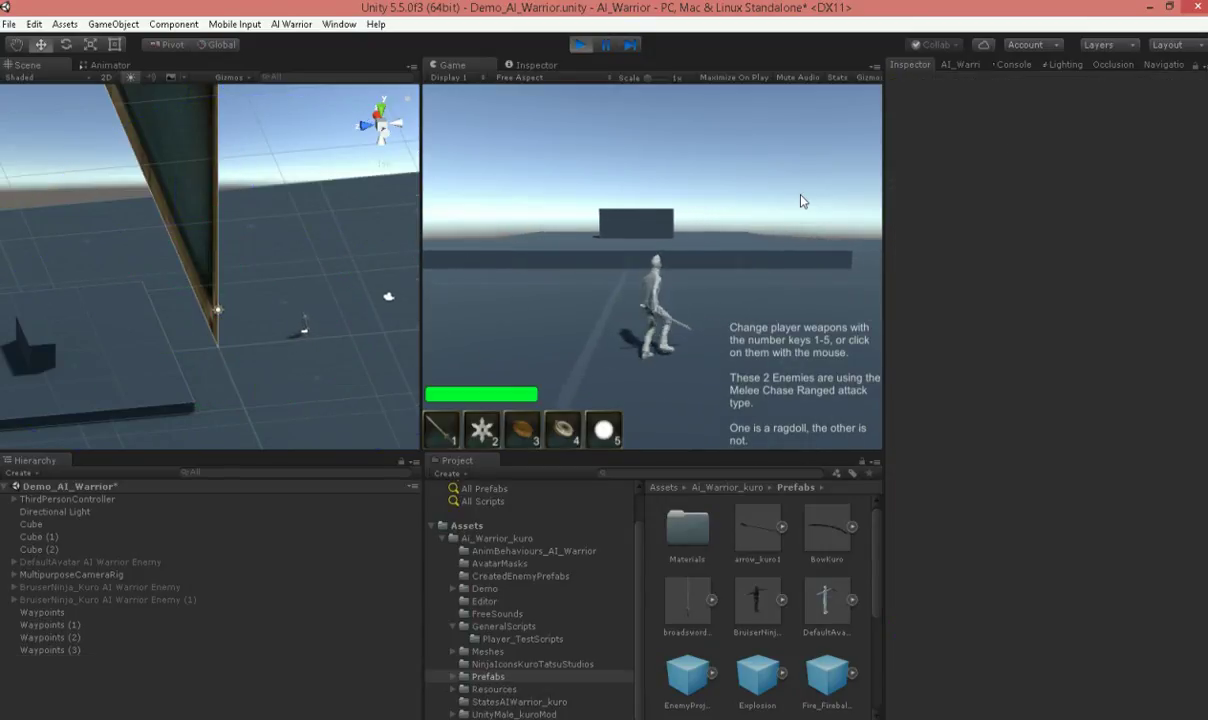
pyautogui.click(580, 45)
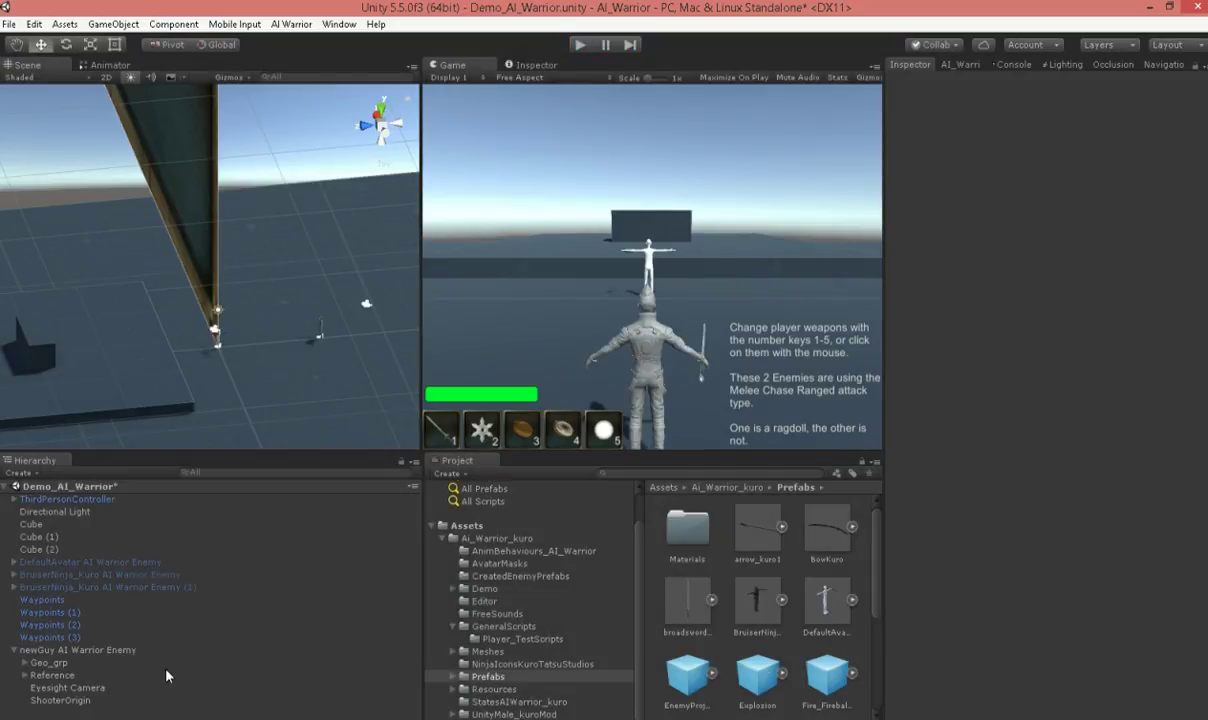
# Enable Debug To Console on newGuy and show the Console log
pyautogui.click(90, 650)
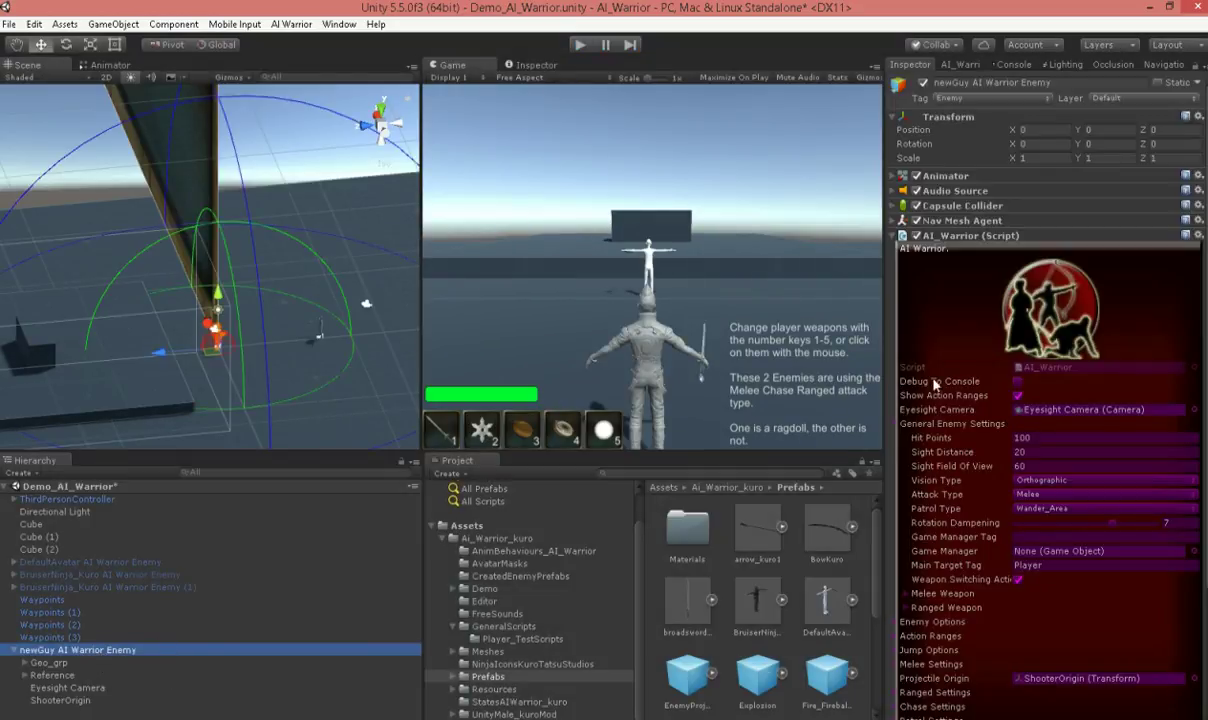
pyautogui.click(1017, 382)
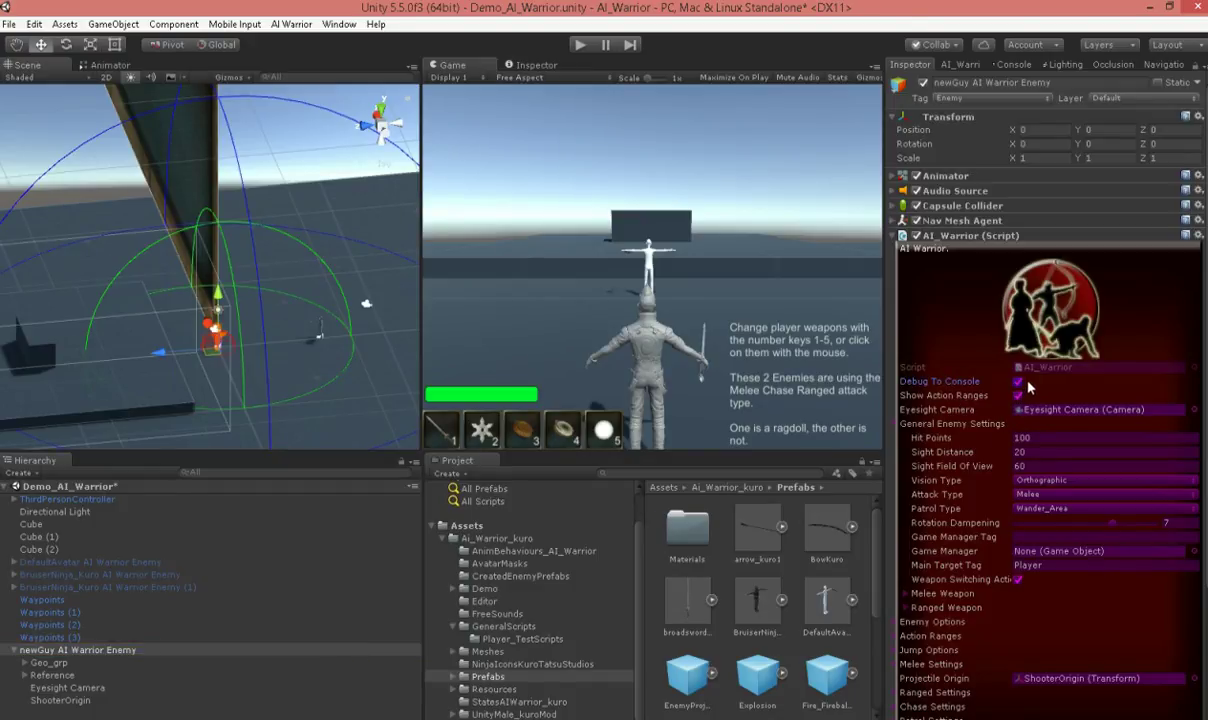
pyautogui.click(1005, 65)
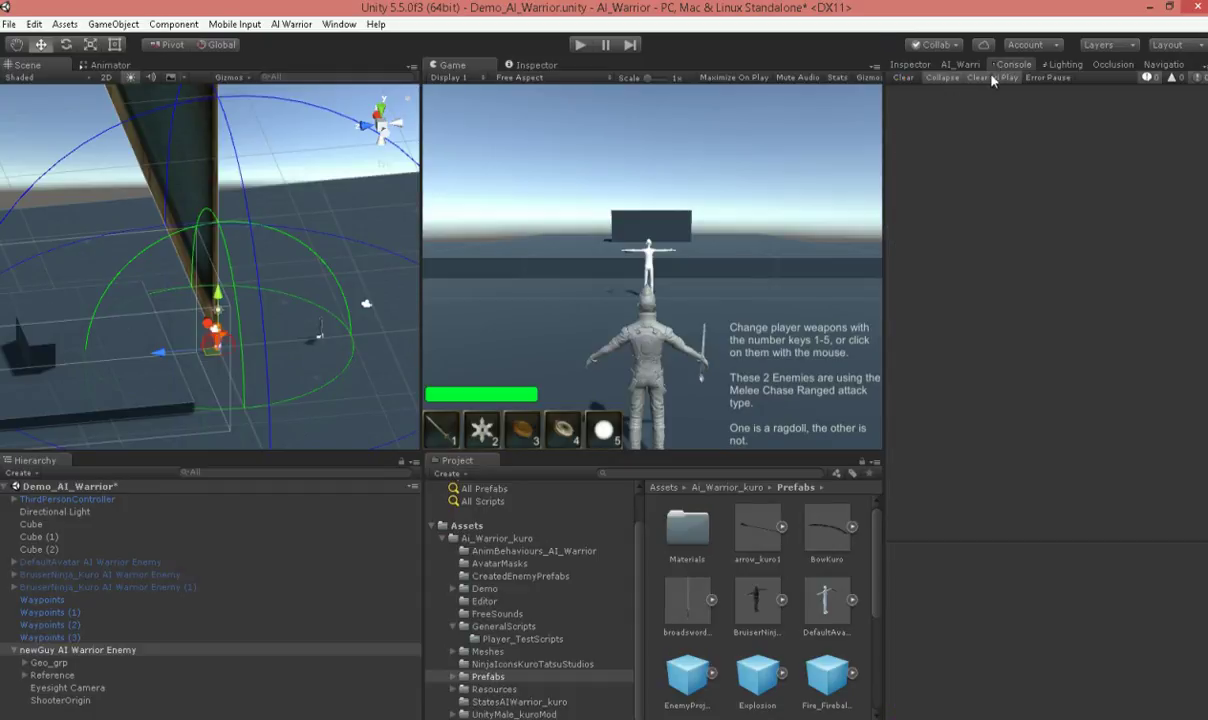
# Play-test while newGuy patrols, chases, attacks and dies, logging to the console
pyautogui.click(580, 45)
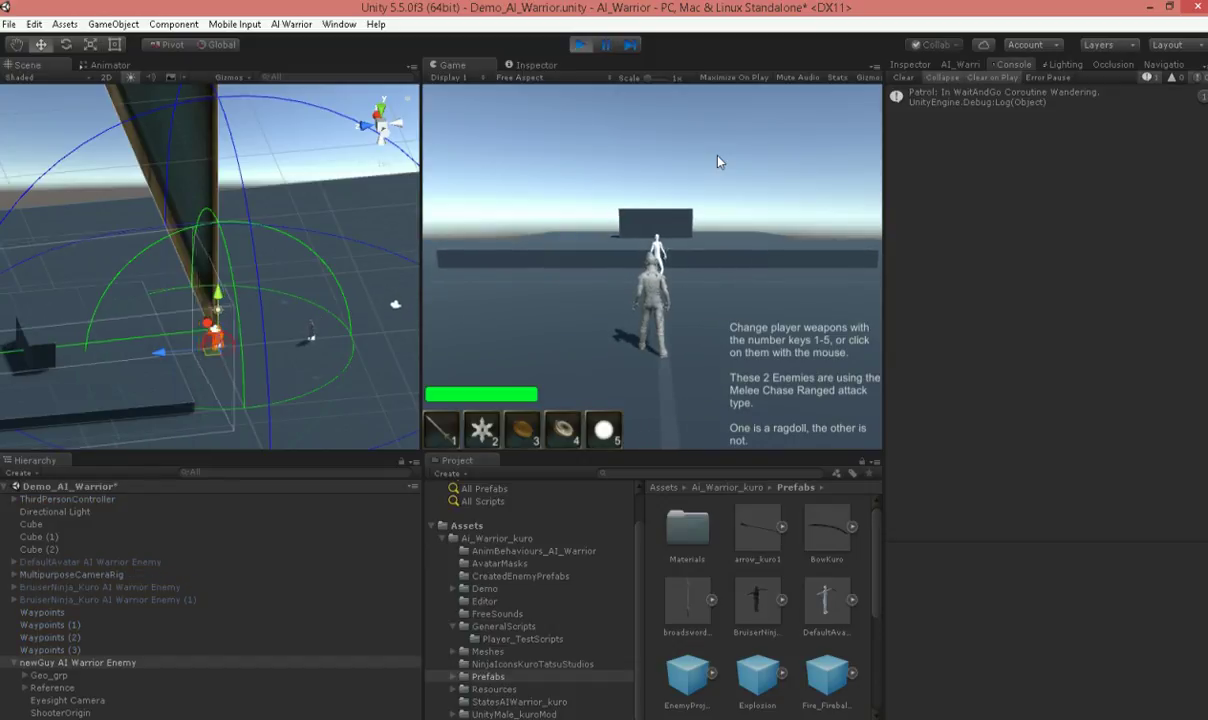
pyautogui.press('a')
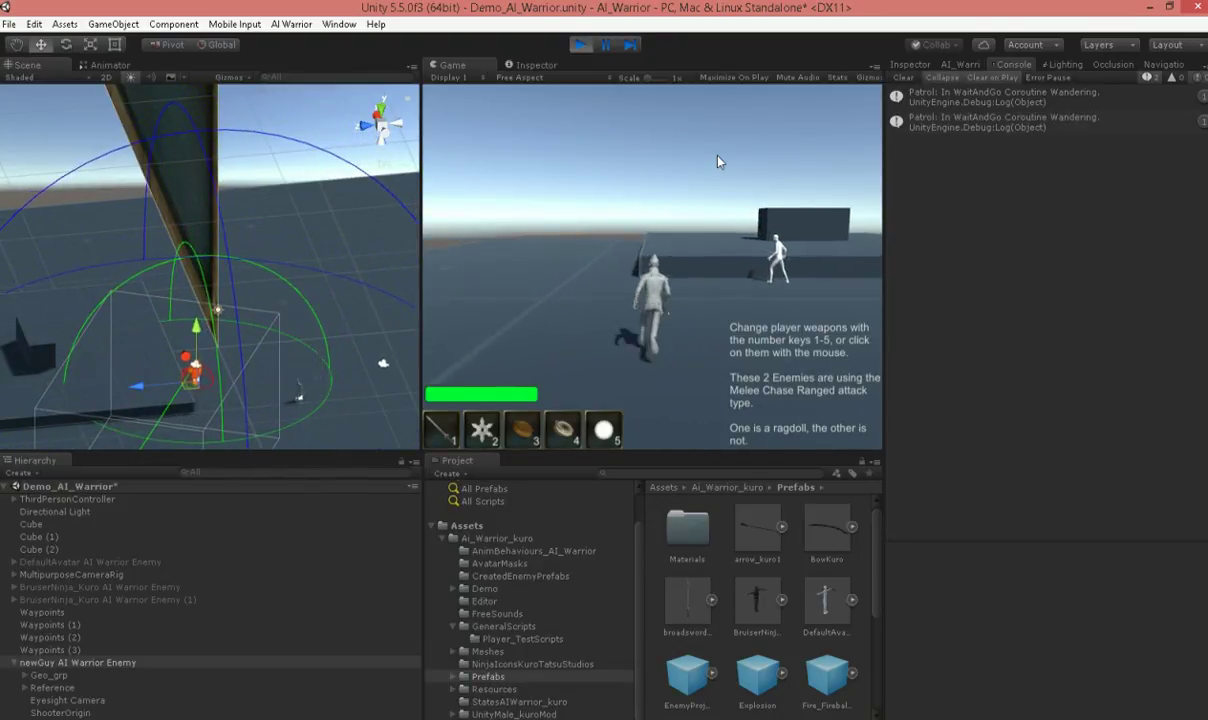
pyautogui.press('a')
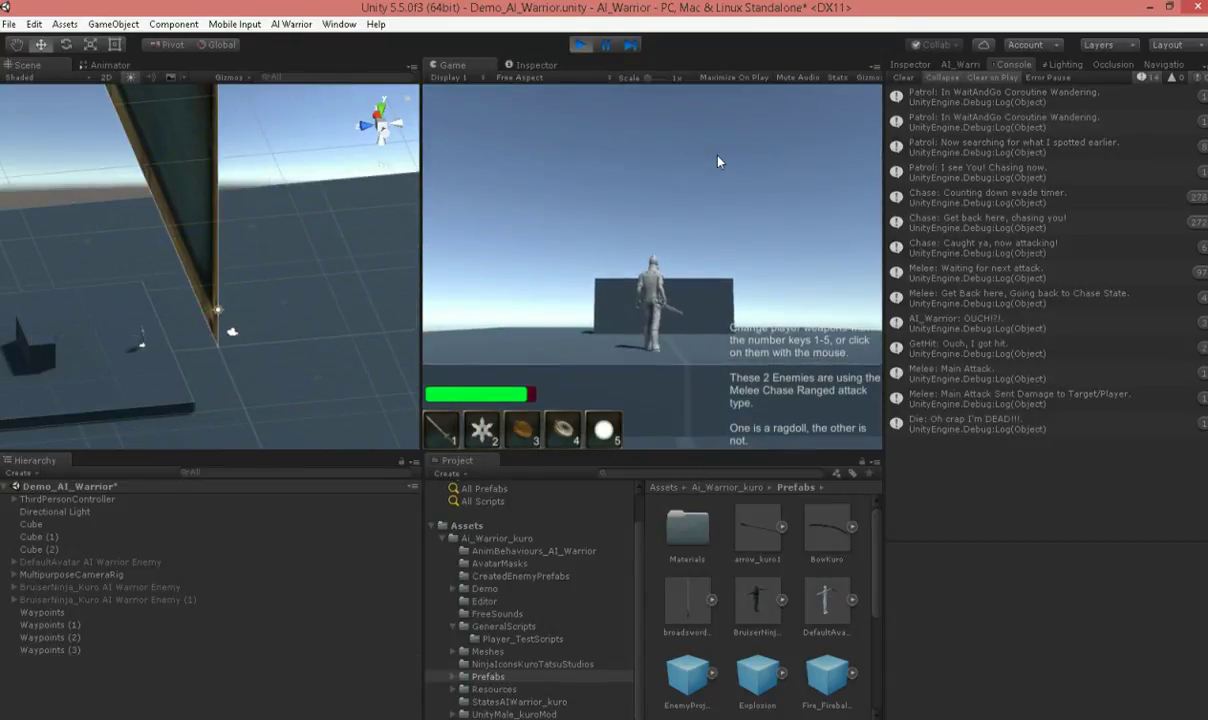
# Review newGuy's Arched_Jump Jump Options with Max Jump Distance 10, then briefly run the game
pyautogui.click(578, 44)
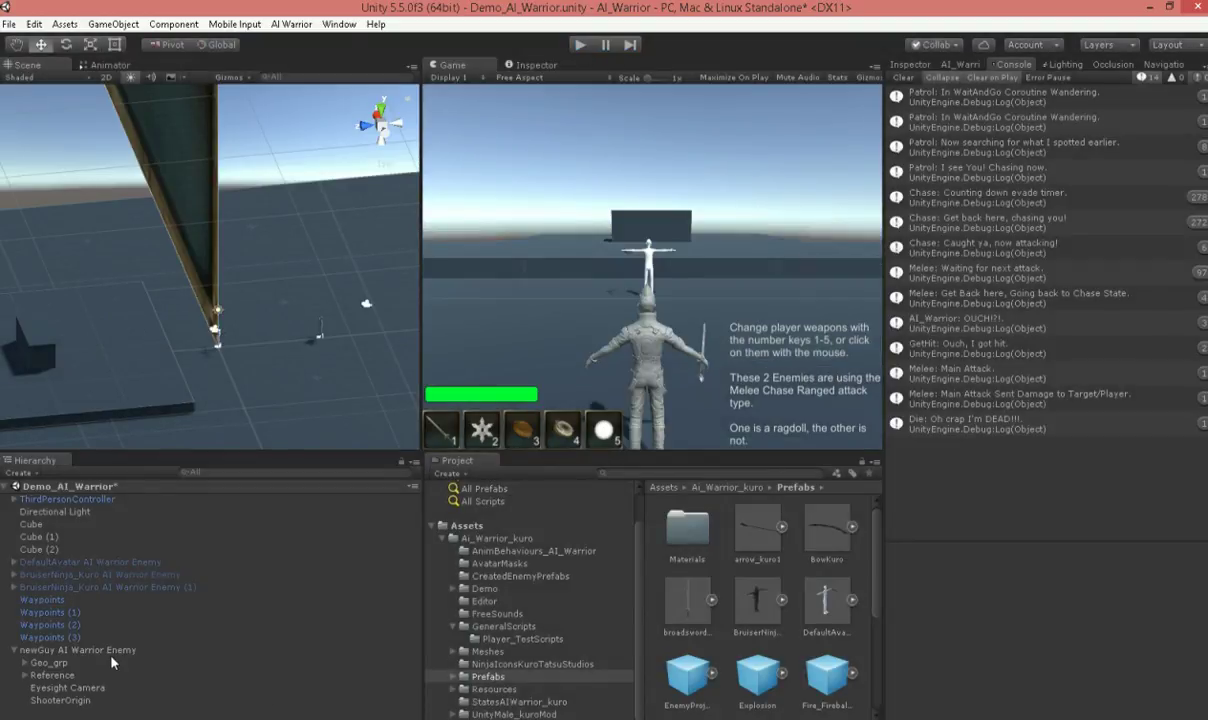
pyautogui.click(165, 651)
pyautogui.click(908, 64)
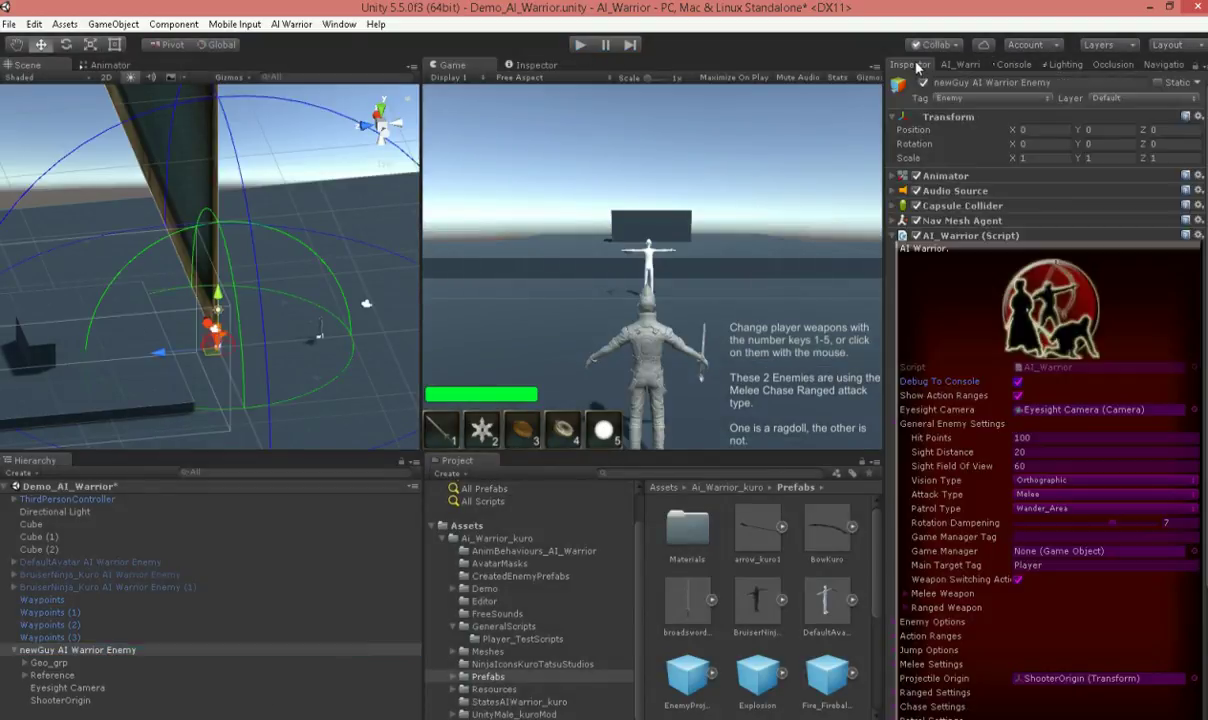
pyautogui.scroll(-3, 983, 527)
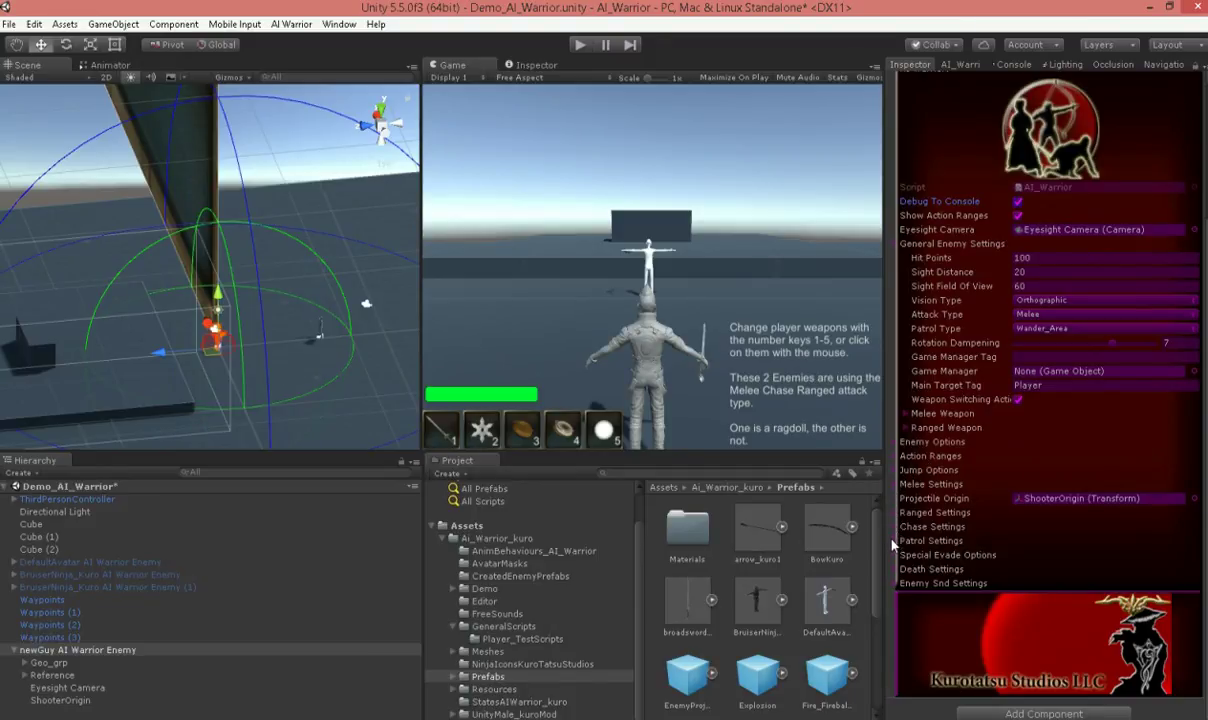
pyautogui.click(899, 472)
pyautogui.scroll(-2, 910, 484)
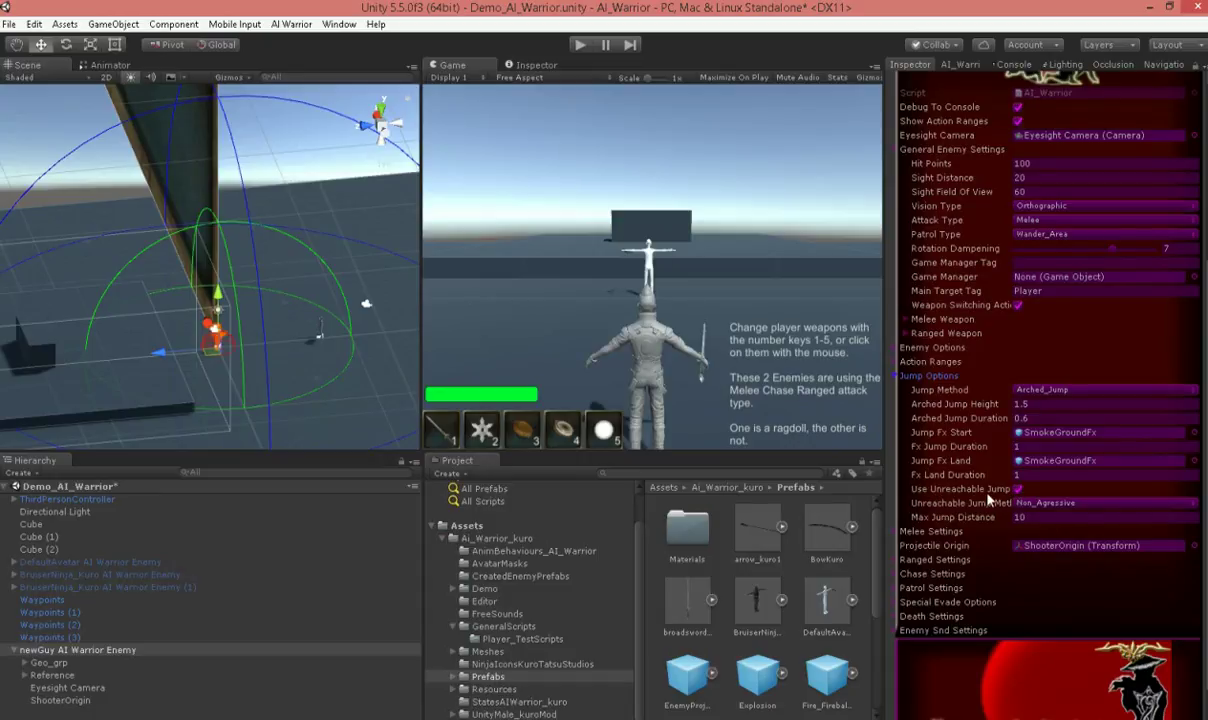
pyautogui.click(580, 45)
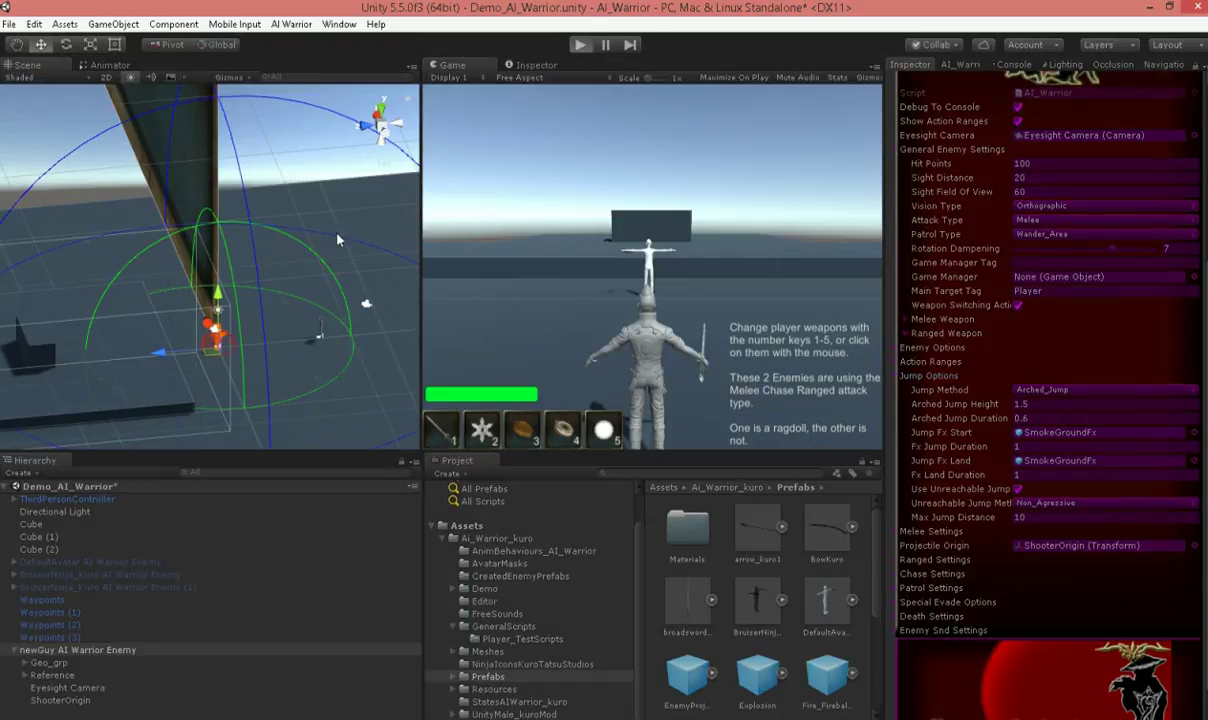
pyautogui.click(580, 45)
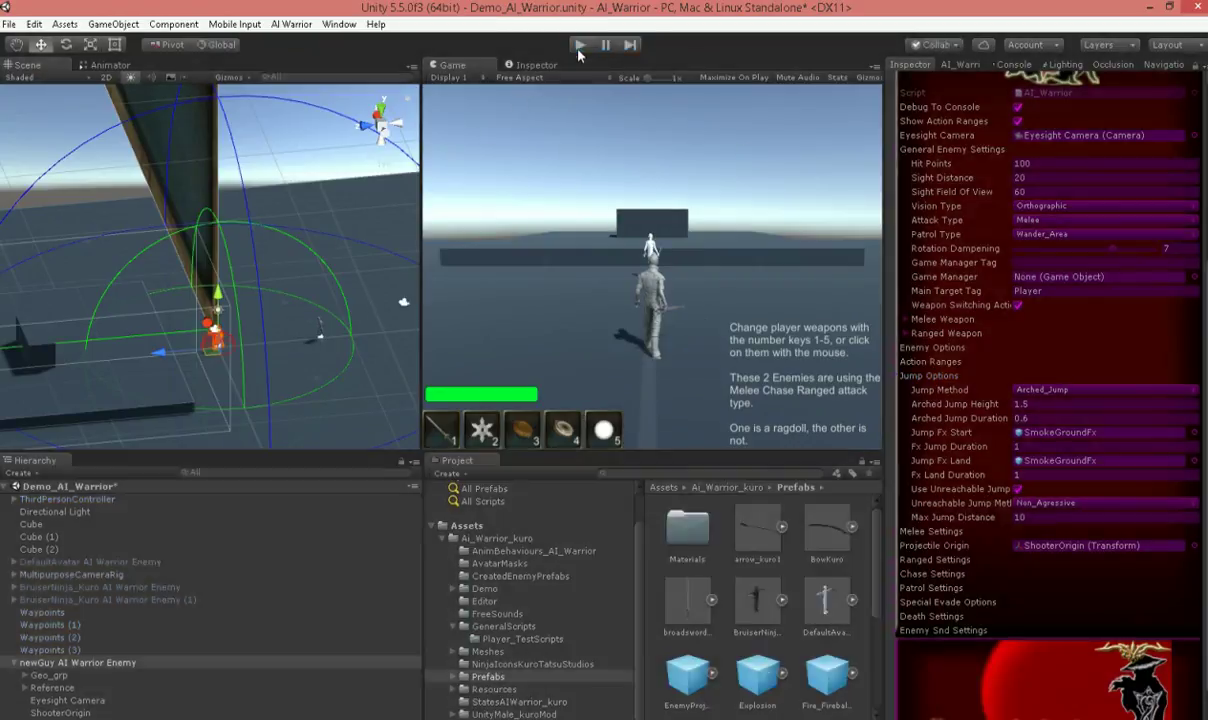
# Show NavMesh bake settings (radius 0.5, height 2, drop 2, jump 6) with Advanced expanded
pyautogui.click(1163, 65)
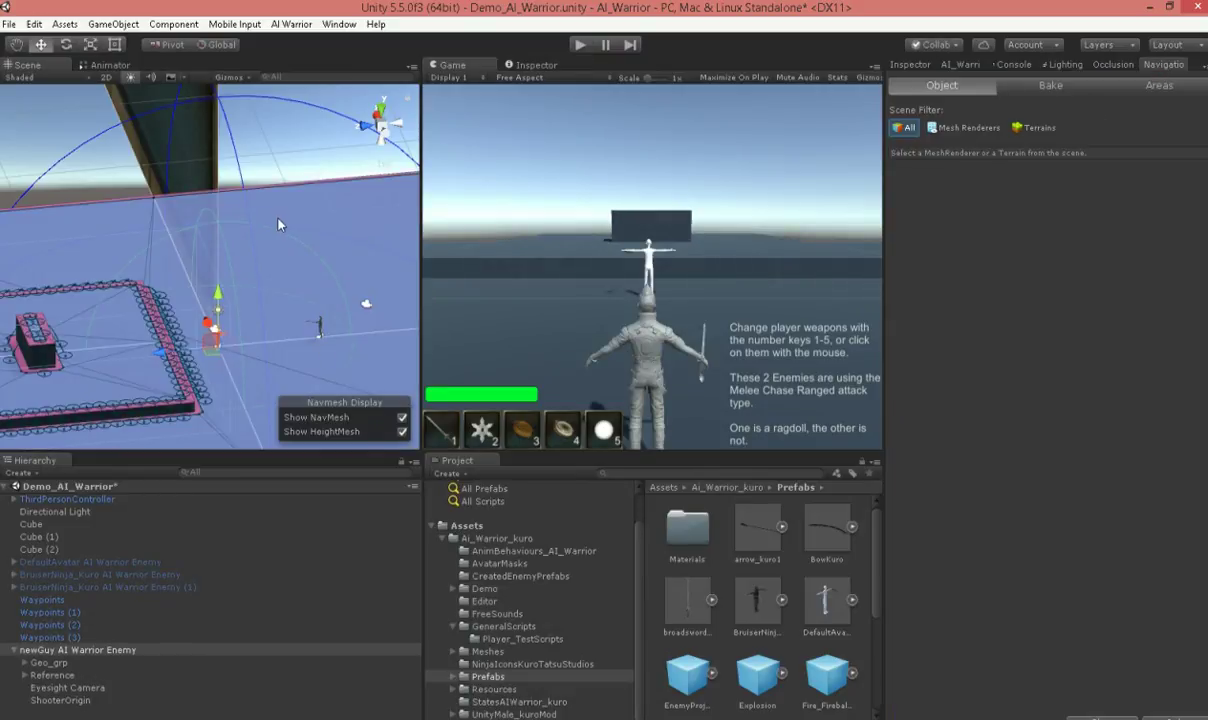
pyautogui.keyDown('alt'); pyautogui.moveTo(235, 315); pyautogui.dragTo(278, 262); pyautogui.keyUp('alt')
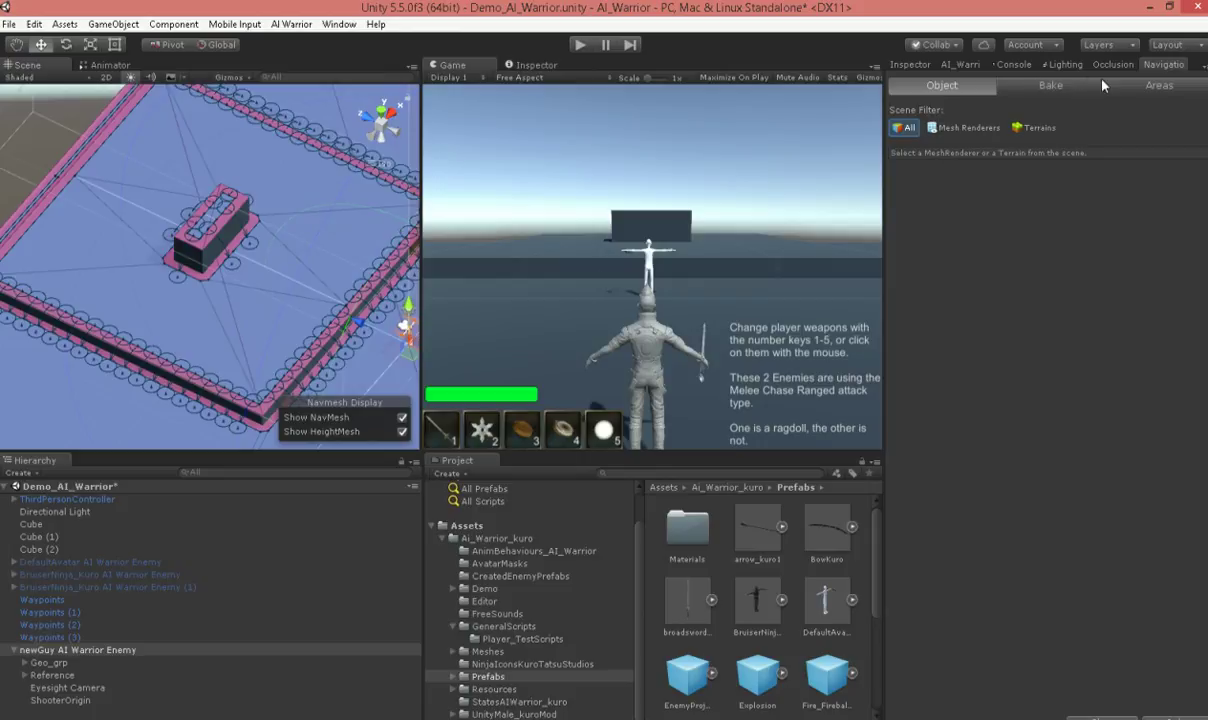
pyautogui.click(1040, 86)
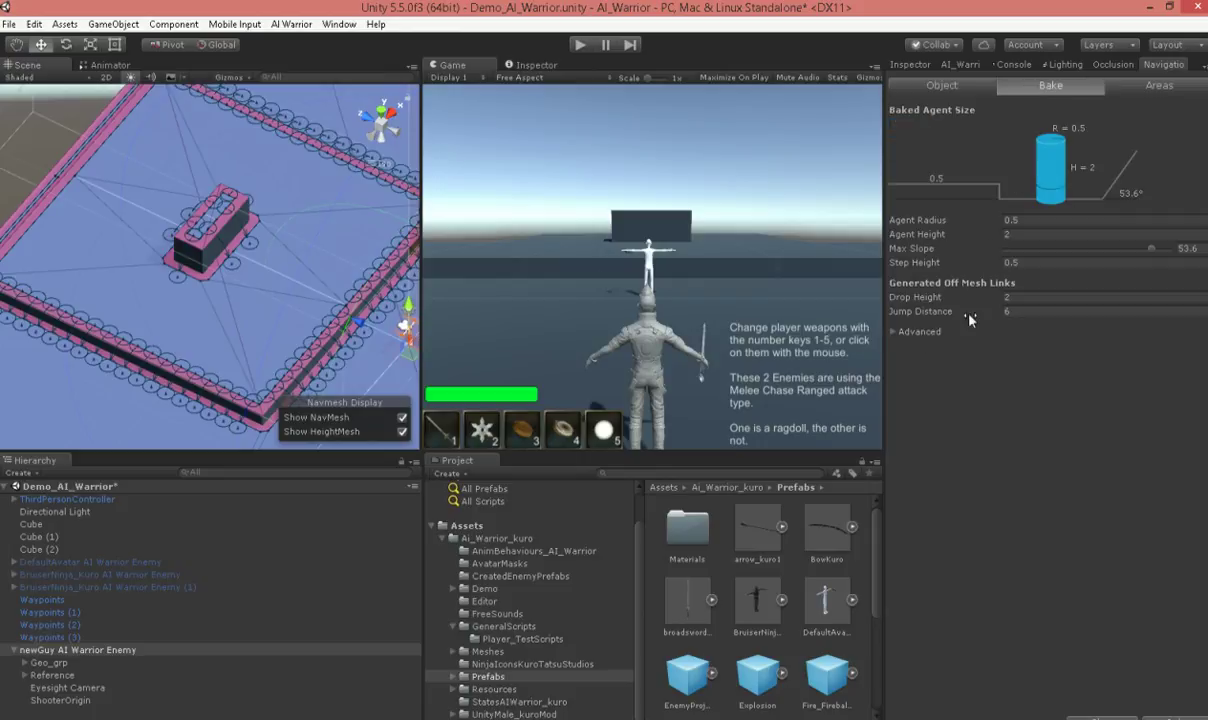
pyautogui.click(896, 334)
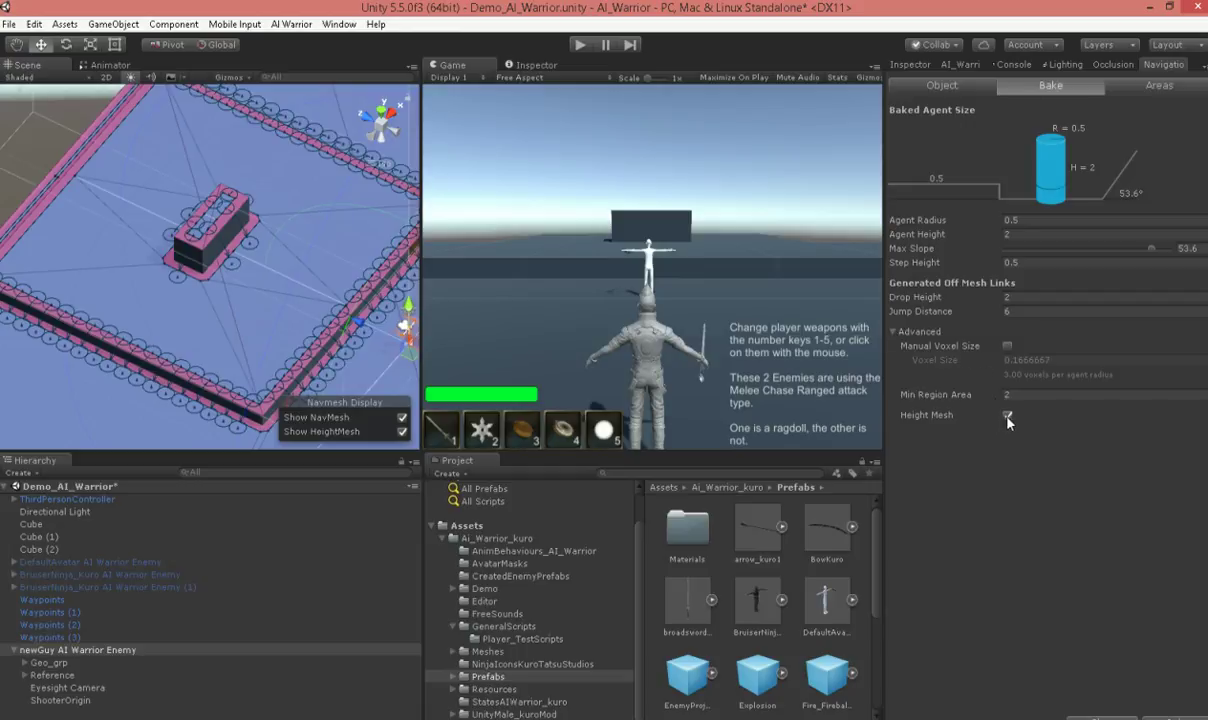